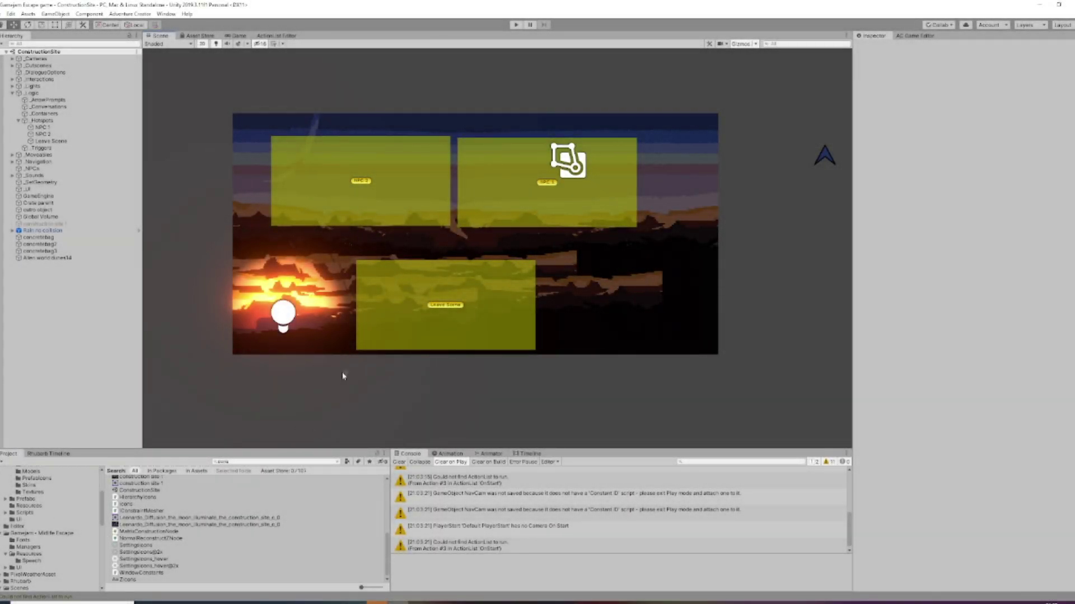
Inspect the Leave Scene hotspot's settings in the Scene view.
middle_click_drag(343, 376, 373, 384)
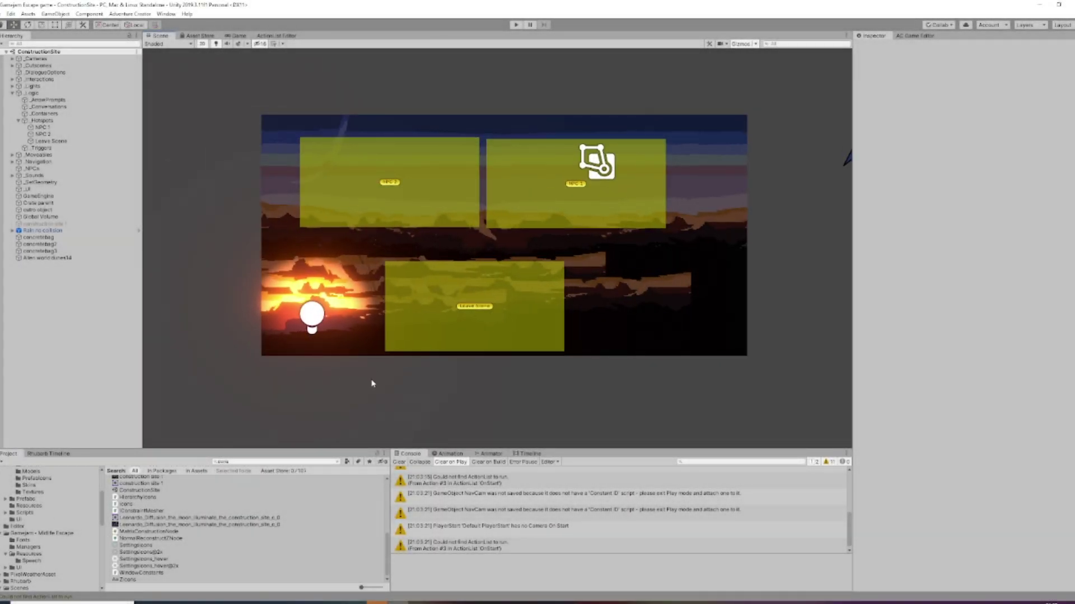
left_click(569, 209)
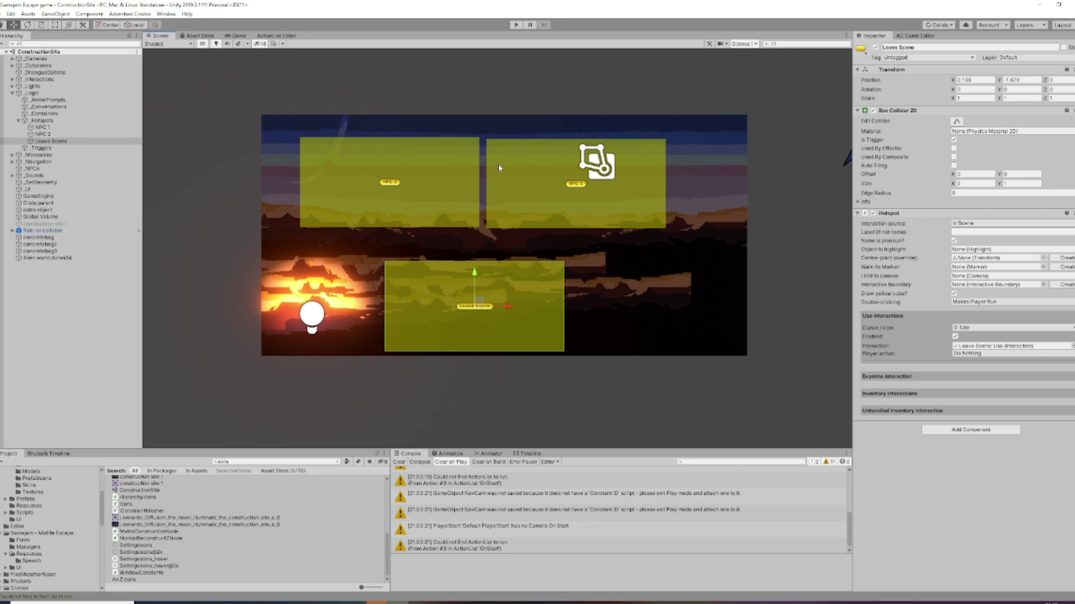
left_click(576, 413)
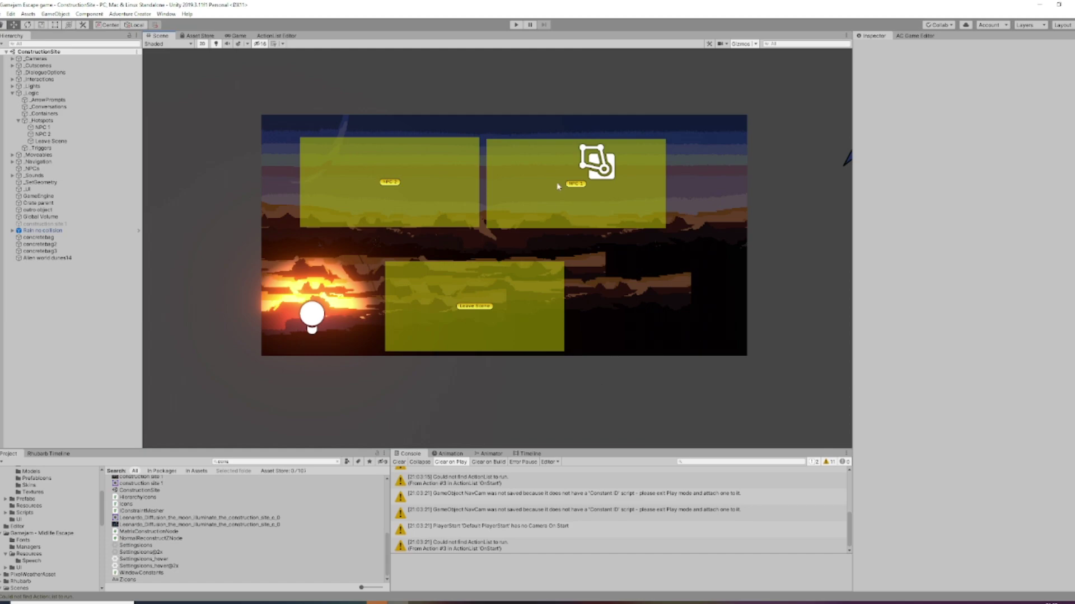
Check the scene camera's framing, then start the game in Play mode.
scroll(651, 288, "down", 5)
middle_click_drag(655, 291, 300, 340)
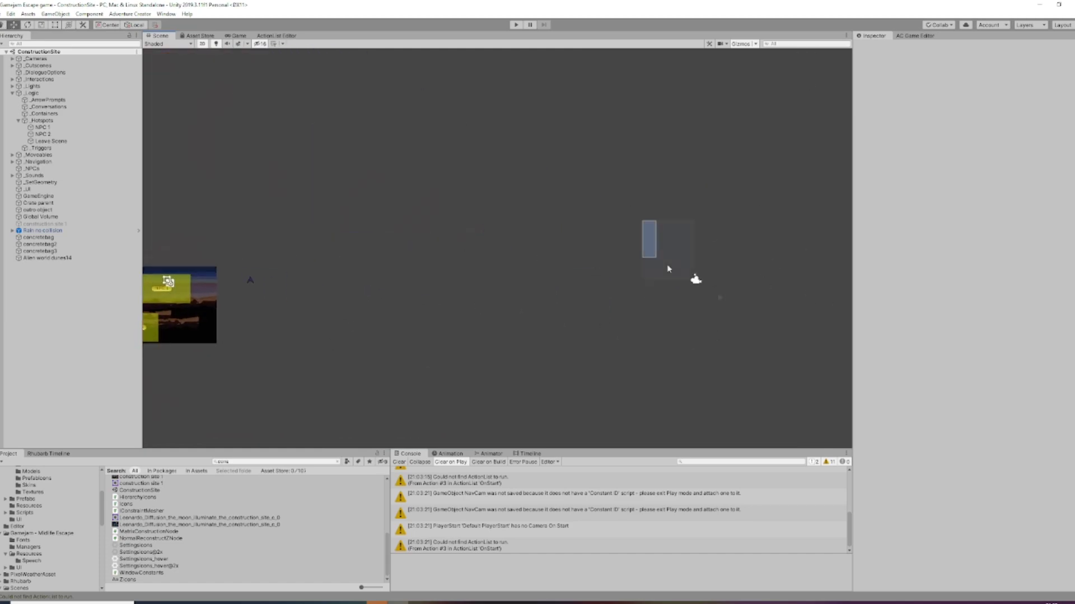
left_click(695, 280)
left_click(523, 300)
scroll(522, 300, "up", 5)
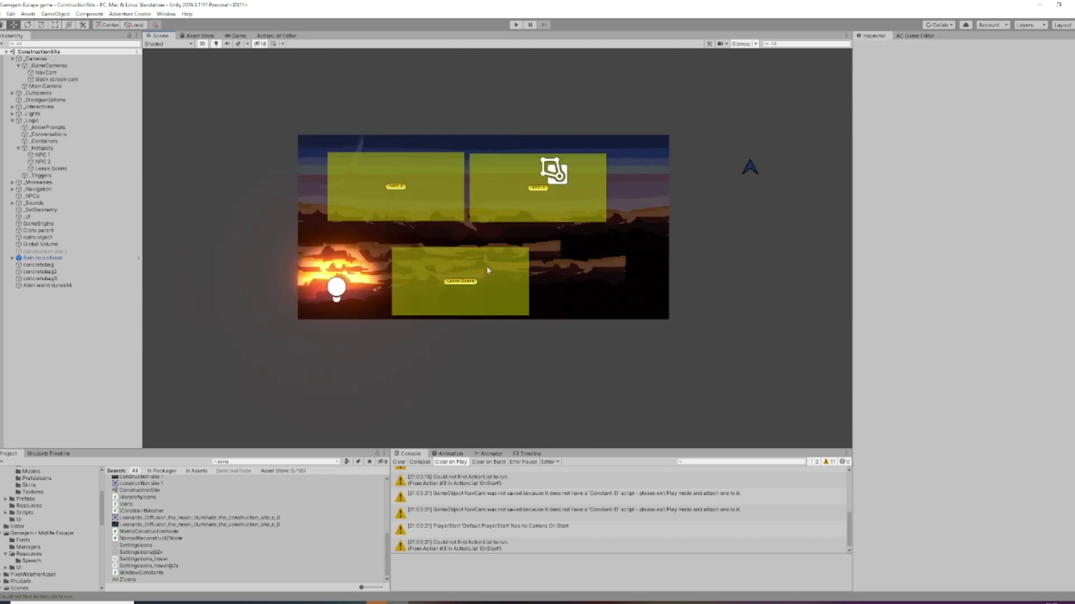
middle_click_drag(488, 271, 532, 294)
left_click(515, 25)
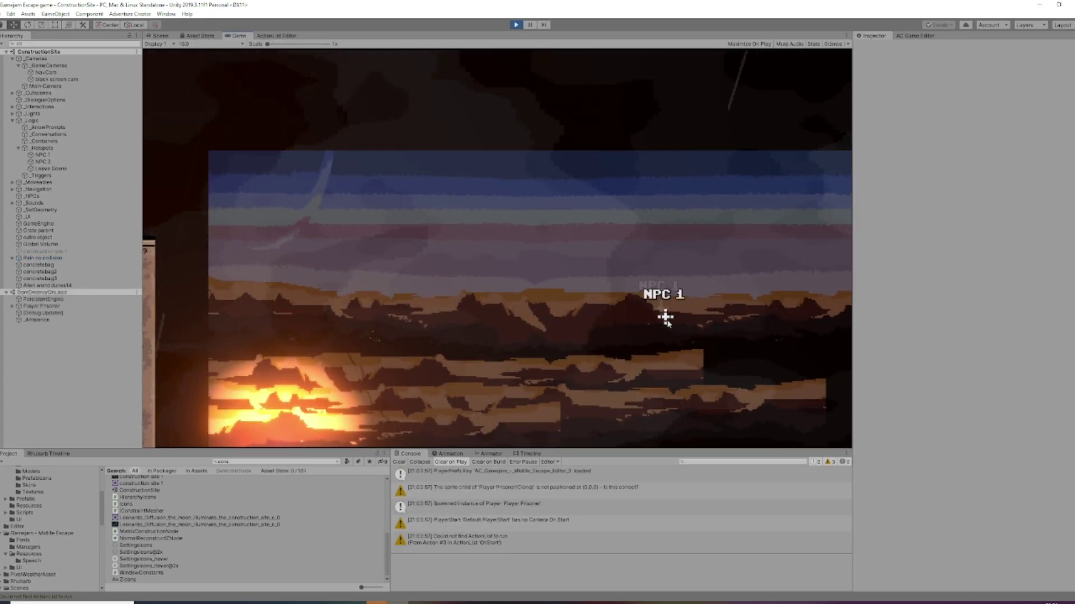
Test the Leave Scene hotspot by loading testconv and returning, then stop Play mode.
left_click(578, 413)
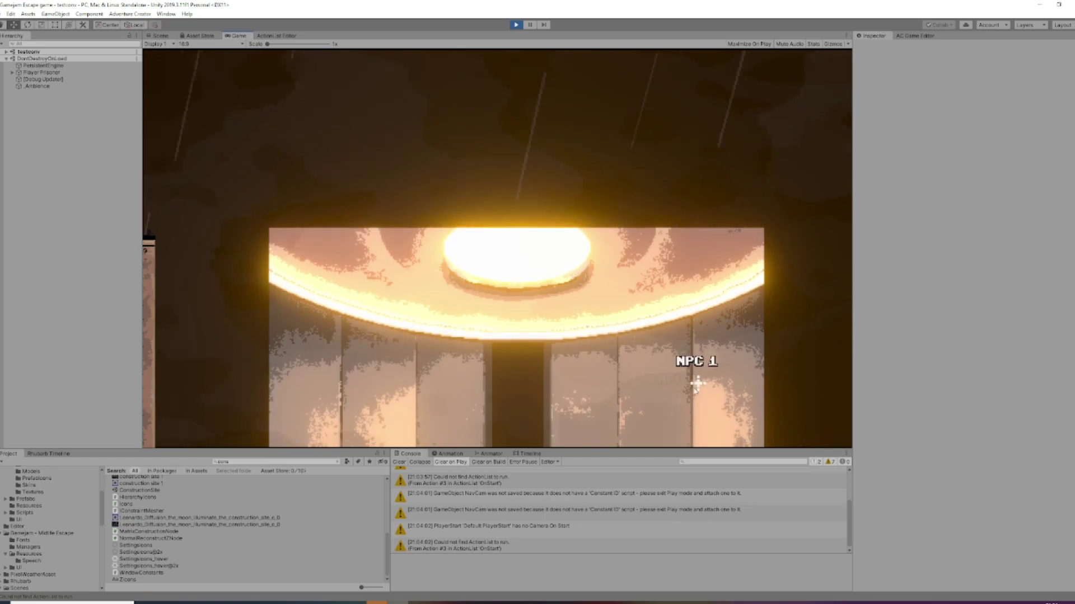
left_click(533, 421)
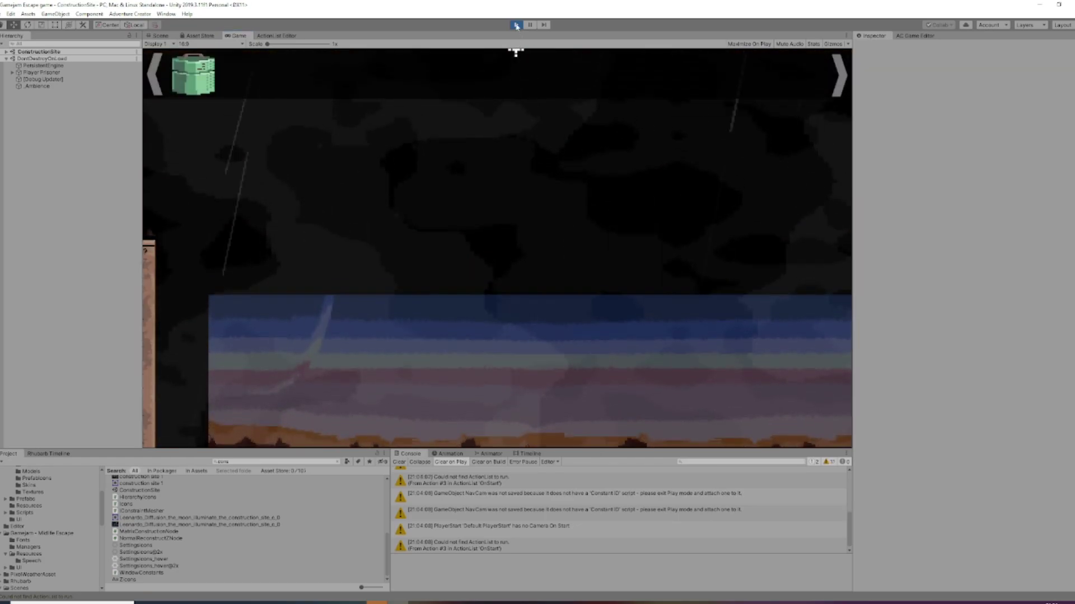
left_click(516, 25)
middle_click_drag(644, 190, 604, 188)
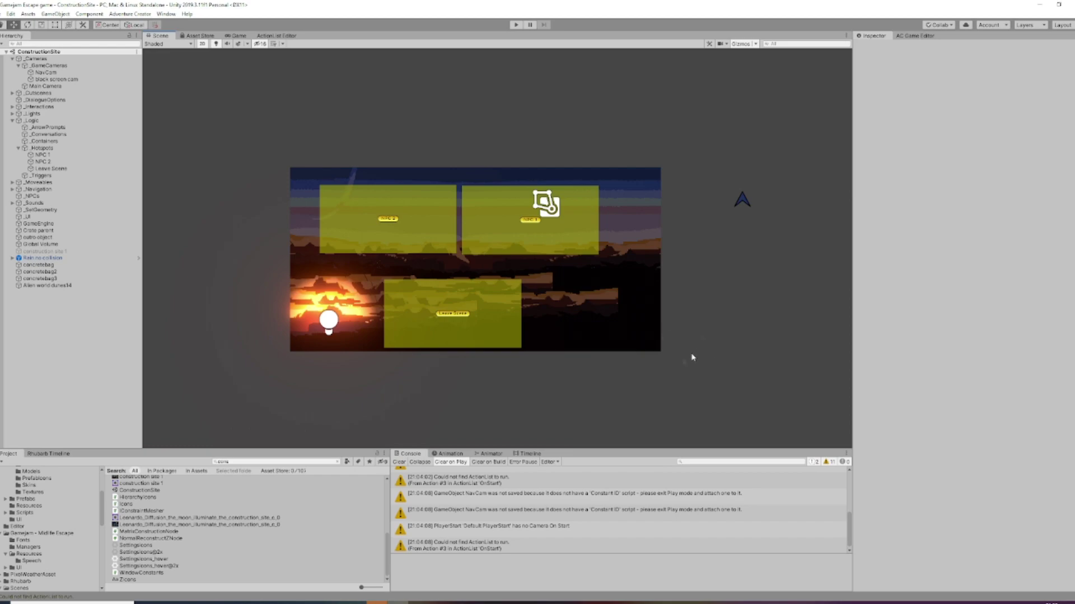
middle_click_drag(694, 329, 712, 339)
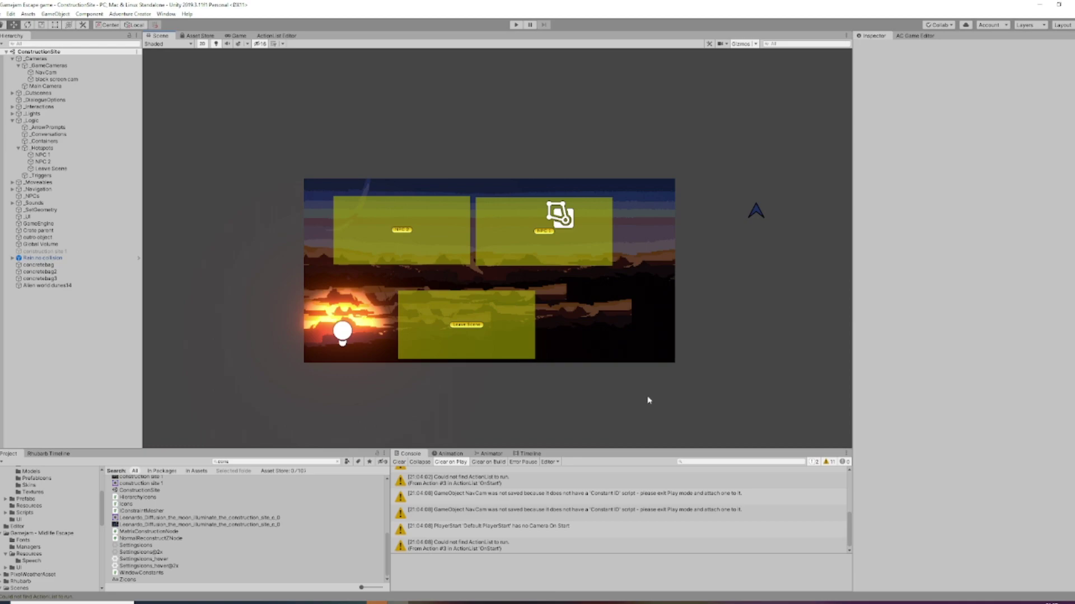
Show the Adventure Creator Game Editor's Scene manager.
left_click(911, 36)
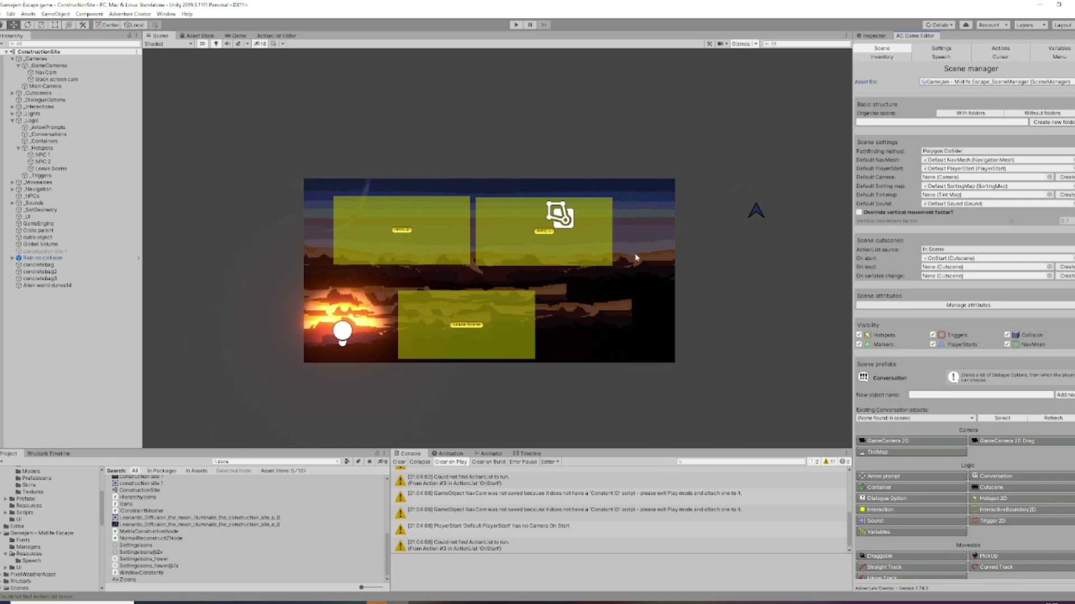
right_click(48, 321)
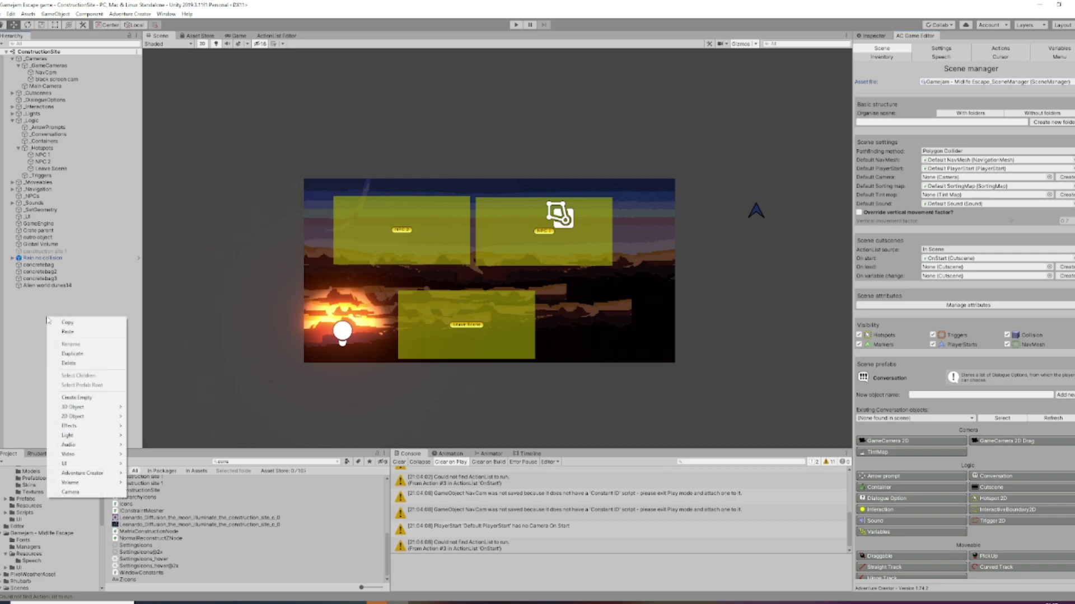
left_click(894, 368)
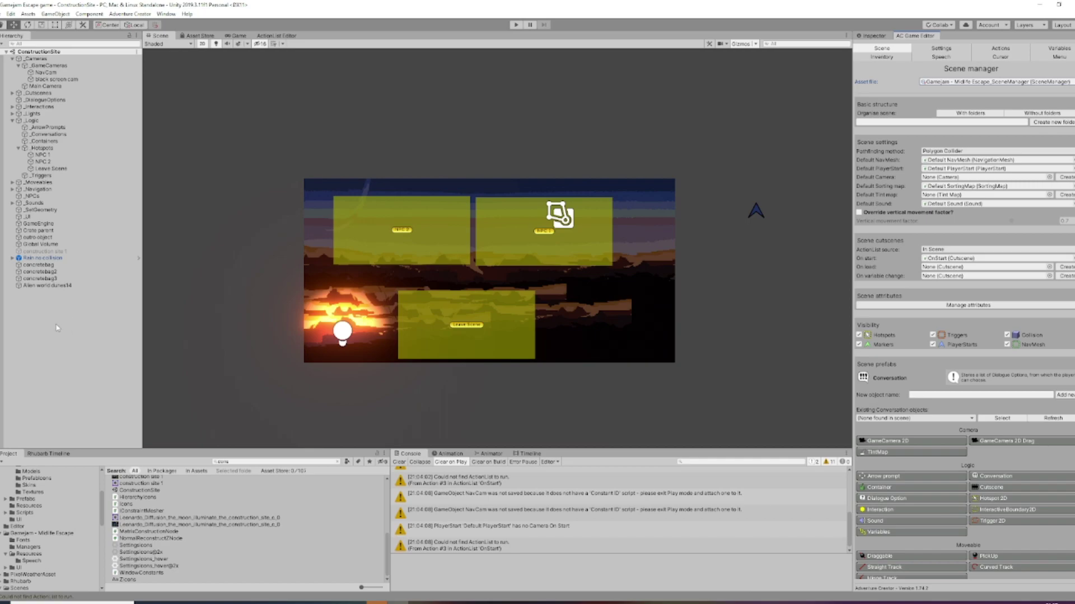
Create a 2D Conversation object in the hierarchy under _Logic > _Conversations.
left_click(35, 121)
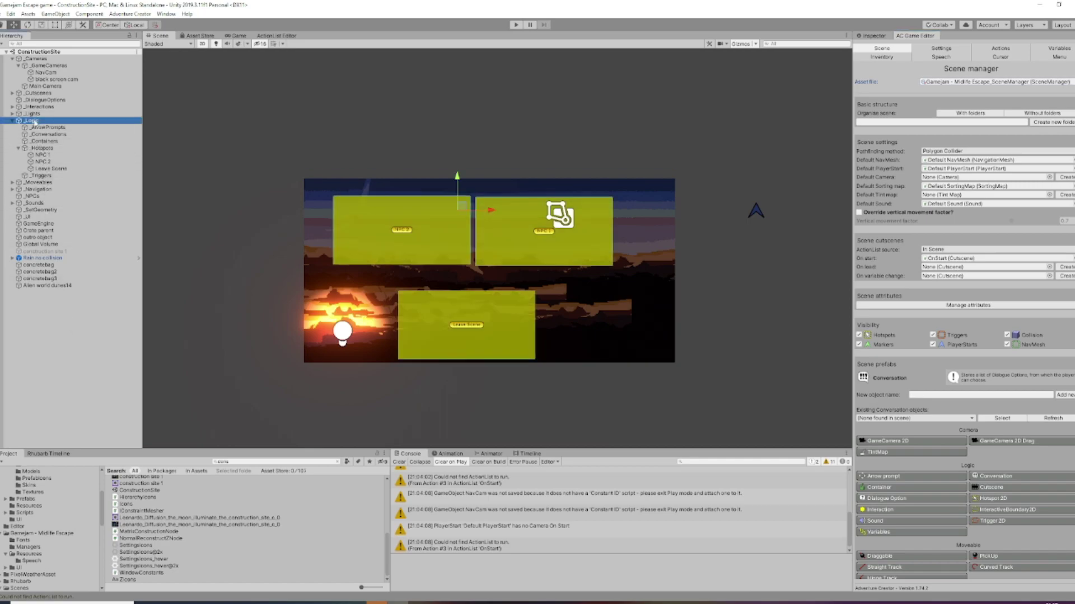
left_click(43, 135)
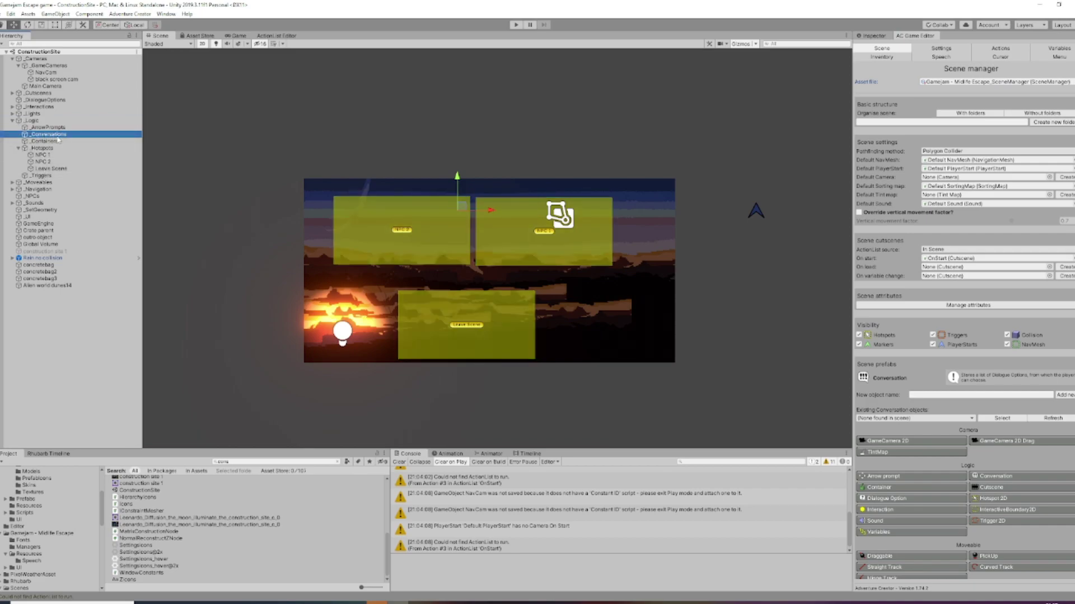
right_click(44, 347)
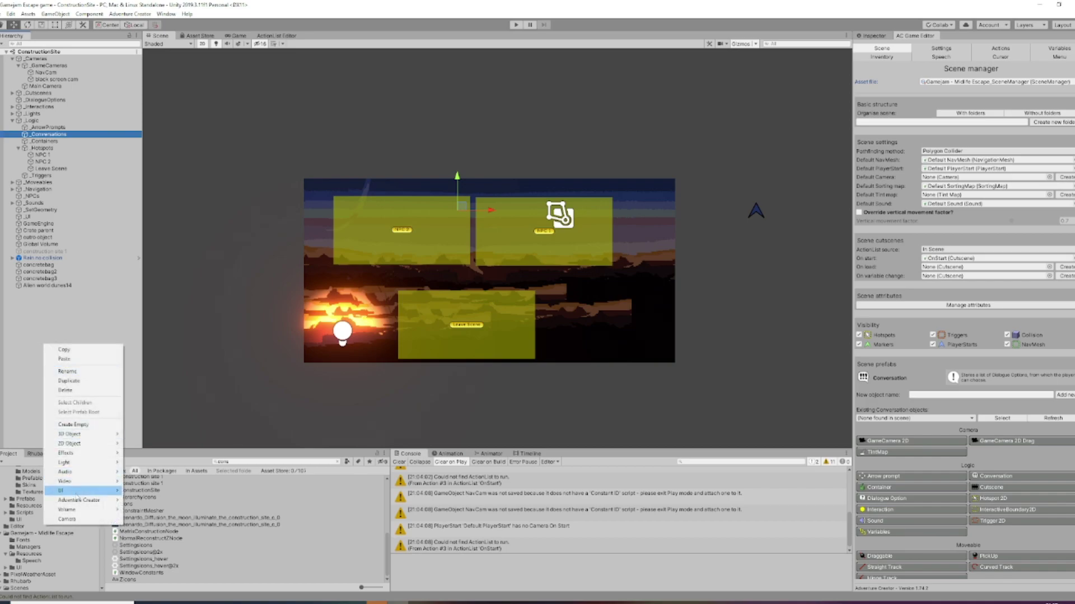
mouse_move(79, 500)
mouse_move(140, 500)
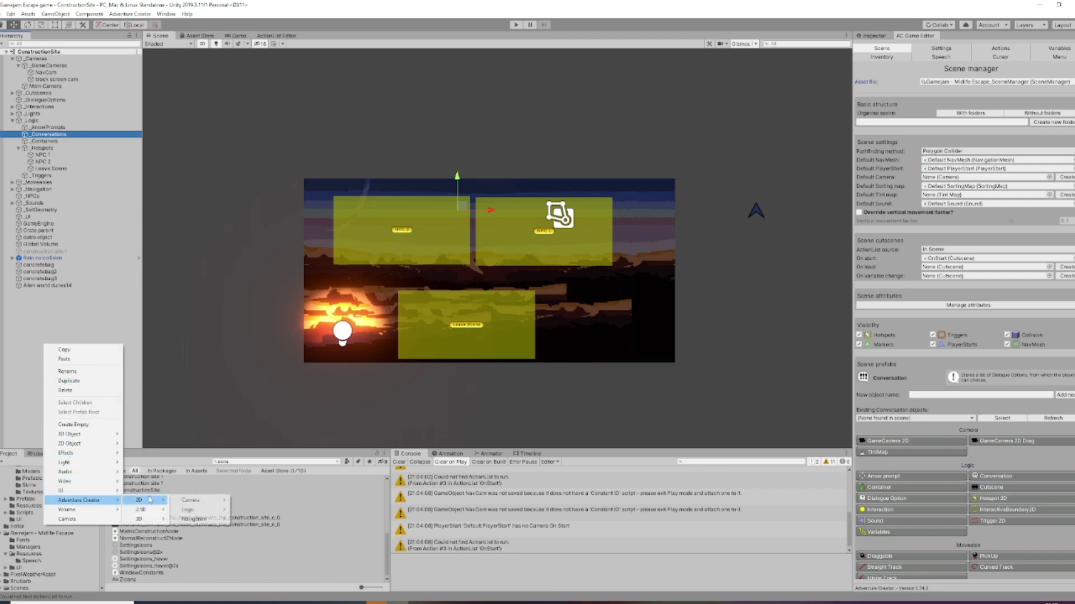
mouse_move(190, 509)
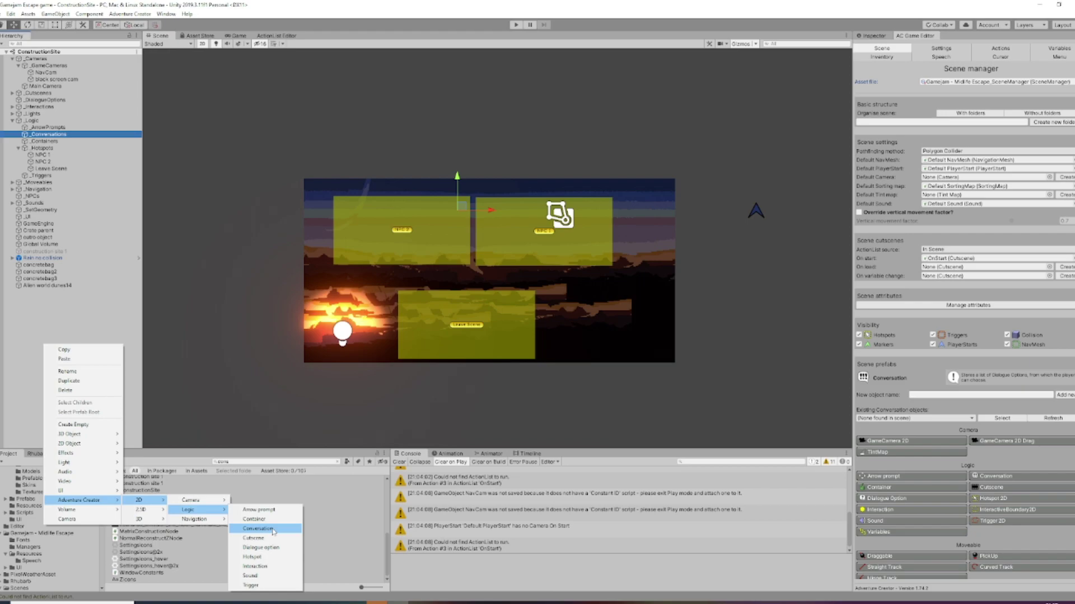
left_click(273, 532)
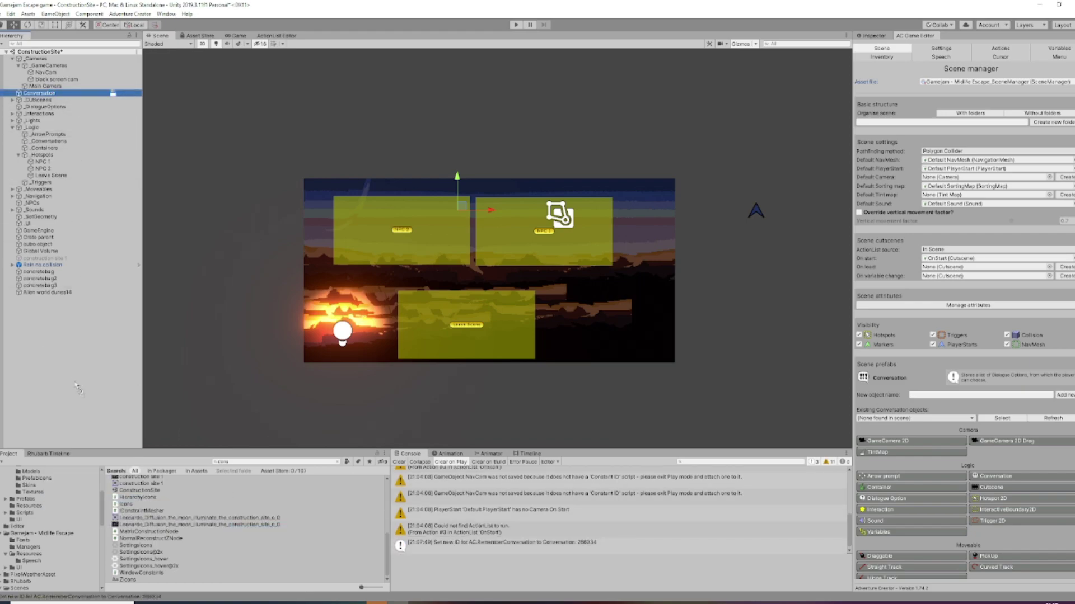
left_click(30, 292)
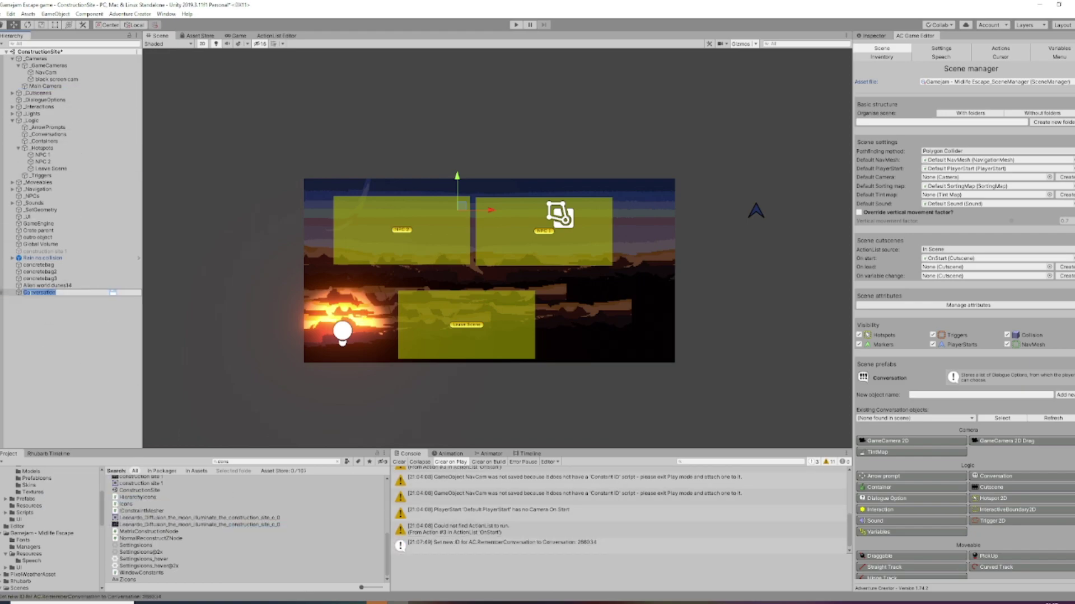
Rename the new conversation to 'List of topics'.
type("List of topics")
key("Return")
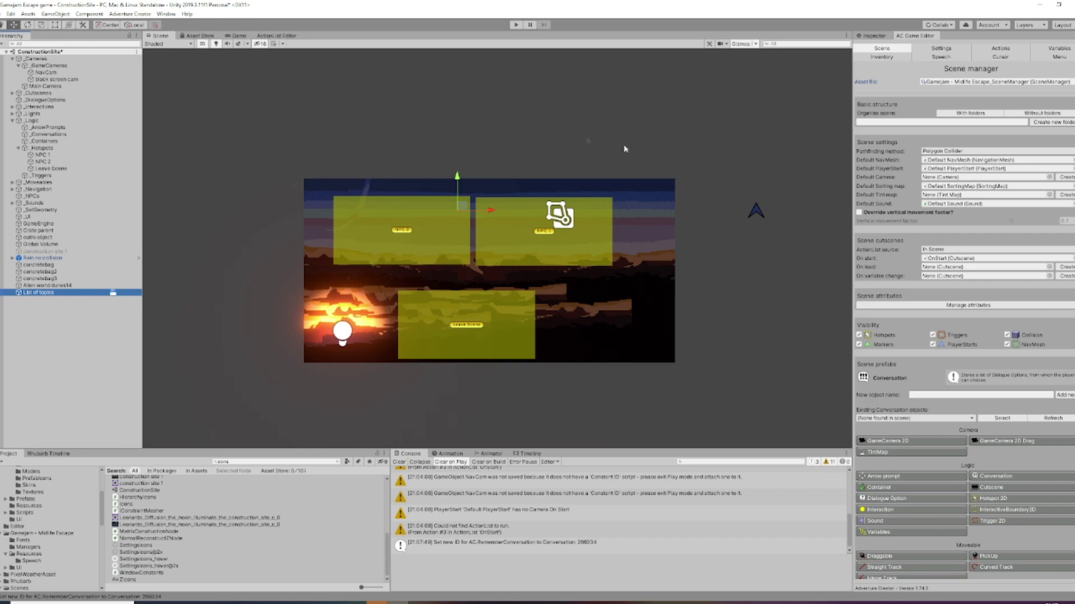
left_click(875, 36)
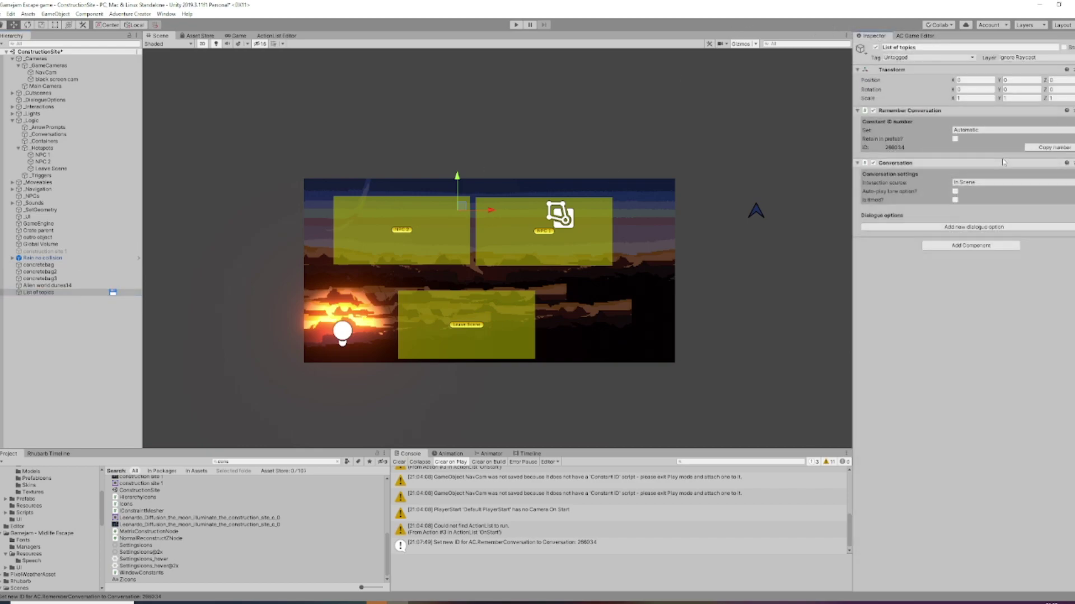
Add dialogue options 'test', 'unlock a new topic', 'this is the new topic' and retain in prefab.
left_click(958, 227)
left_click(979, 235)
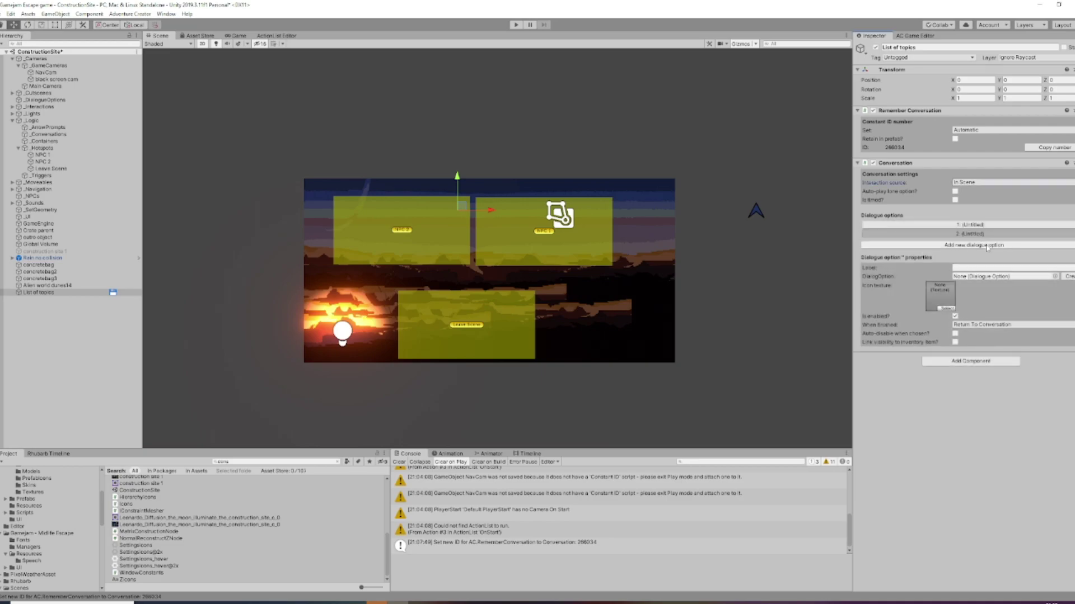
left_click(980, 244)
left_click(971, 277)
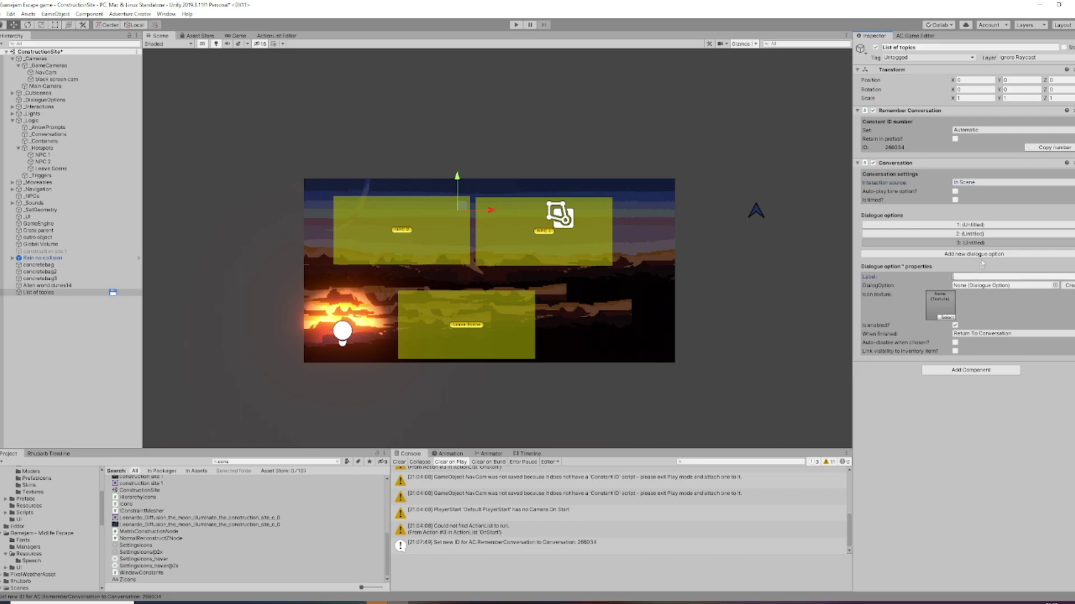
type("test")
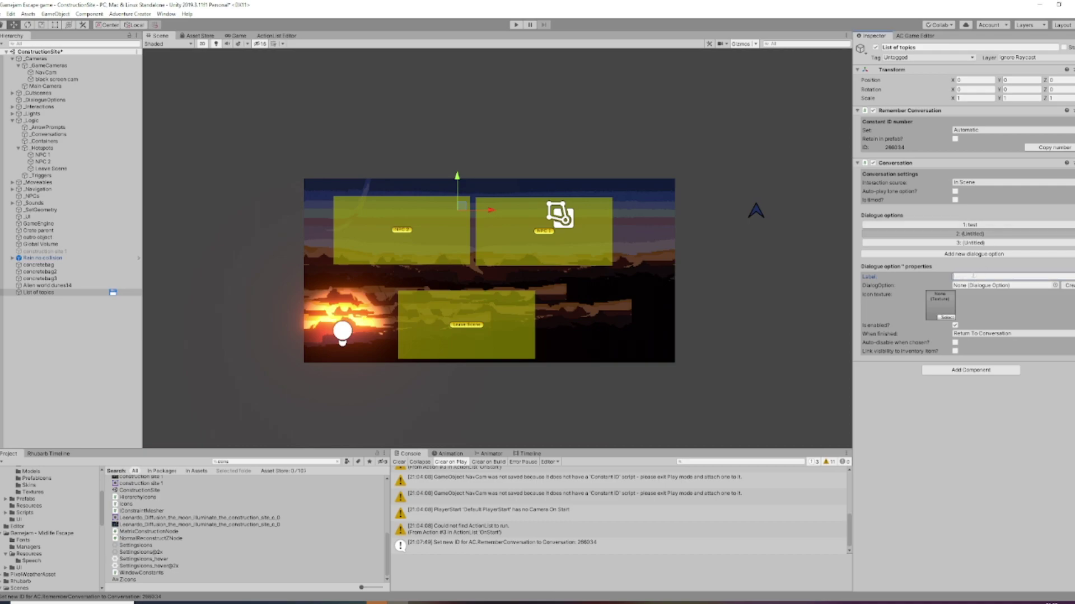
type("unlock a new topic")
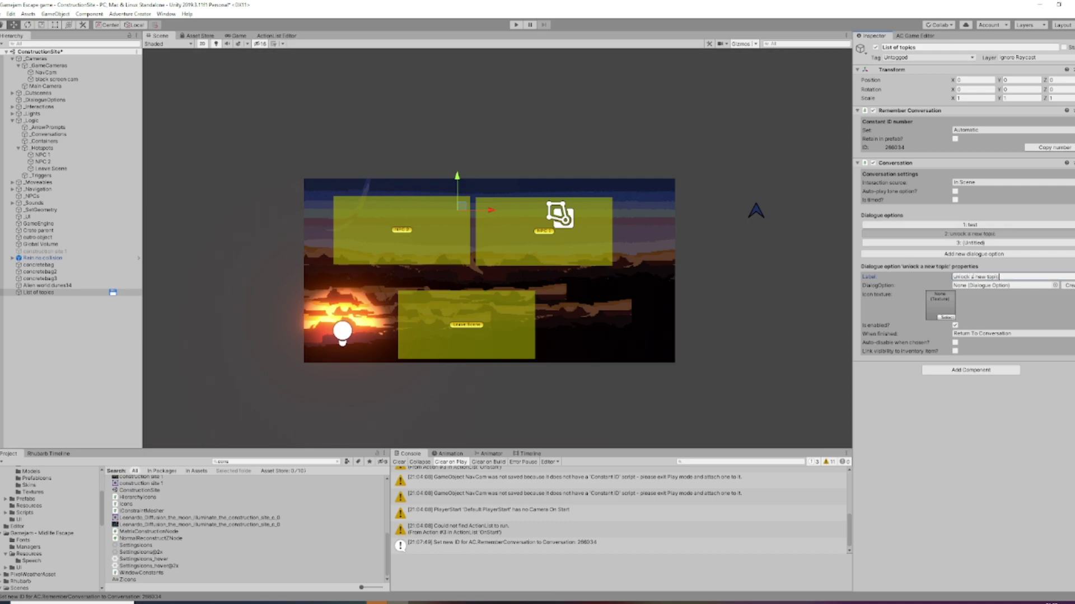
left_click(978, 242)
type("this is the new topic")
left_click(1006, 415)
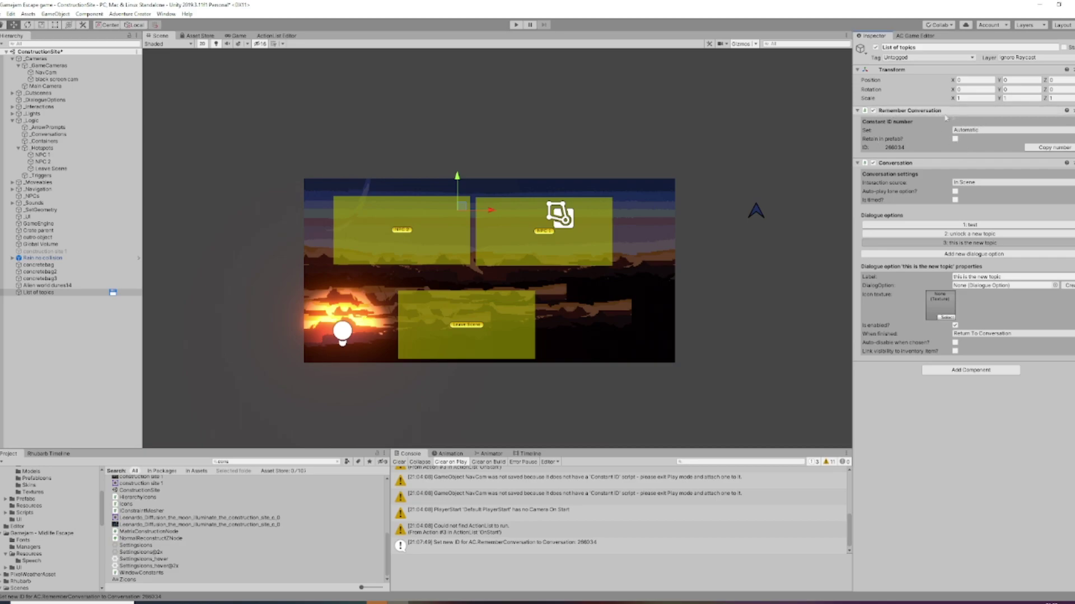
left_click(955, 139)
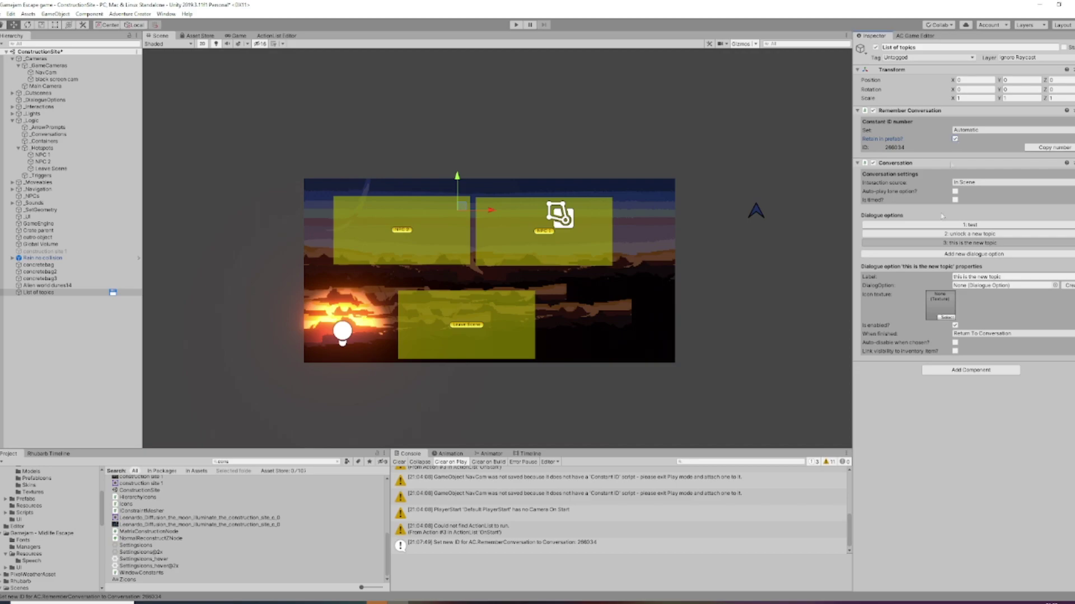
left_click(959, 371)
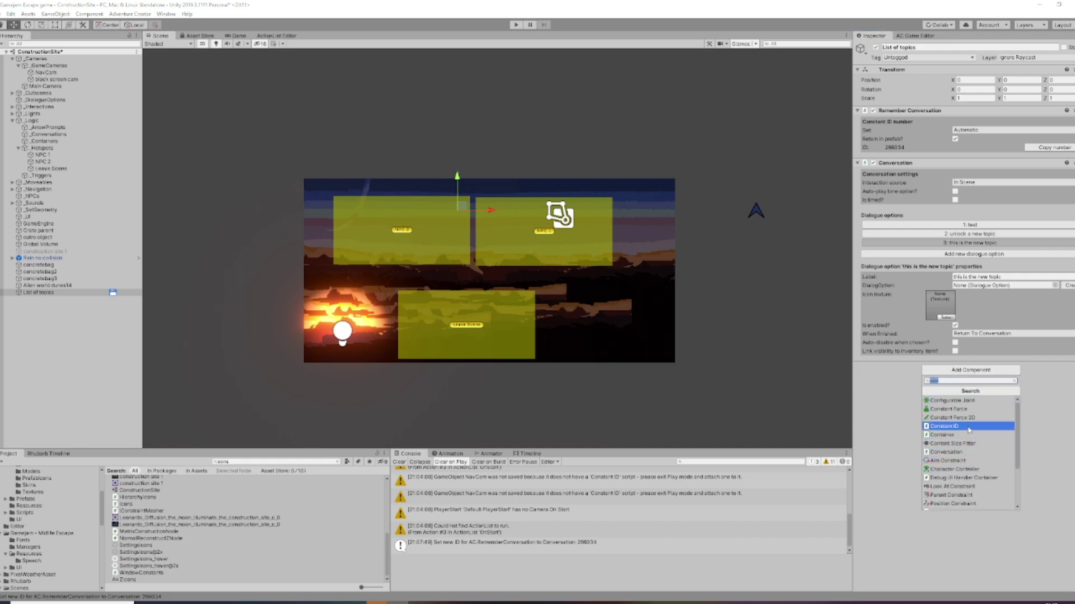
Add a Constant ID component to List of topics with Retain in prefab ticked.
type("con")
left_click(968, 427)
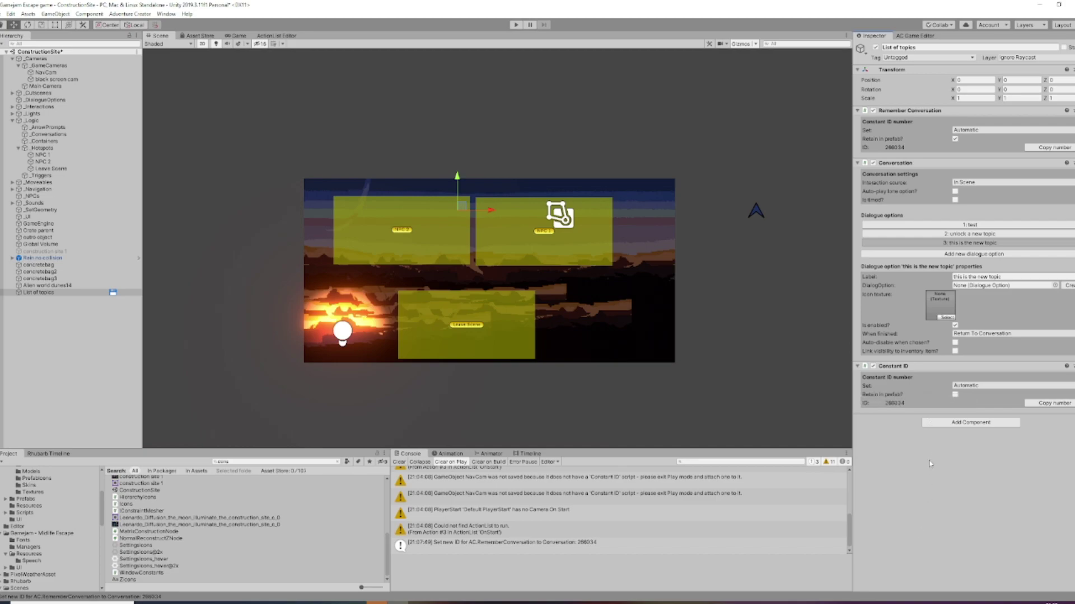
left_click(955, 395)
left_click(47, 292)
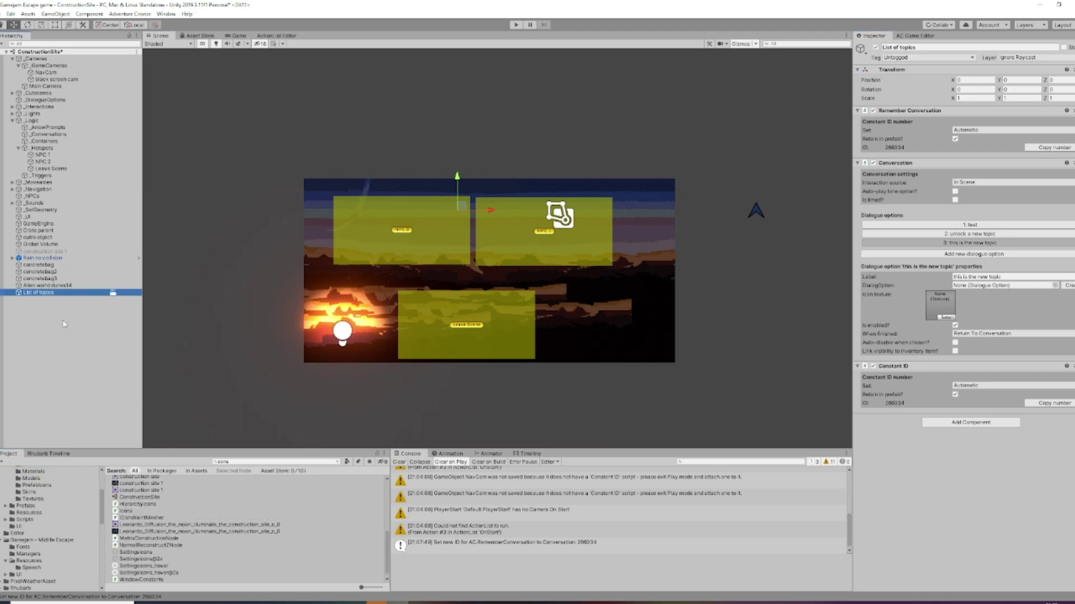
left_click(140, 497)
Save List of topics as a prefab in the Scenes folder.
left_click(336, 462)
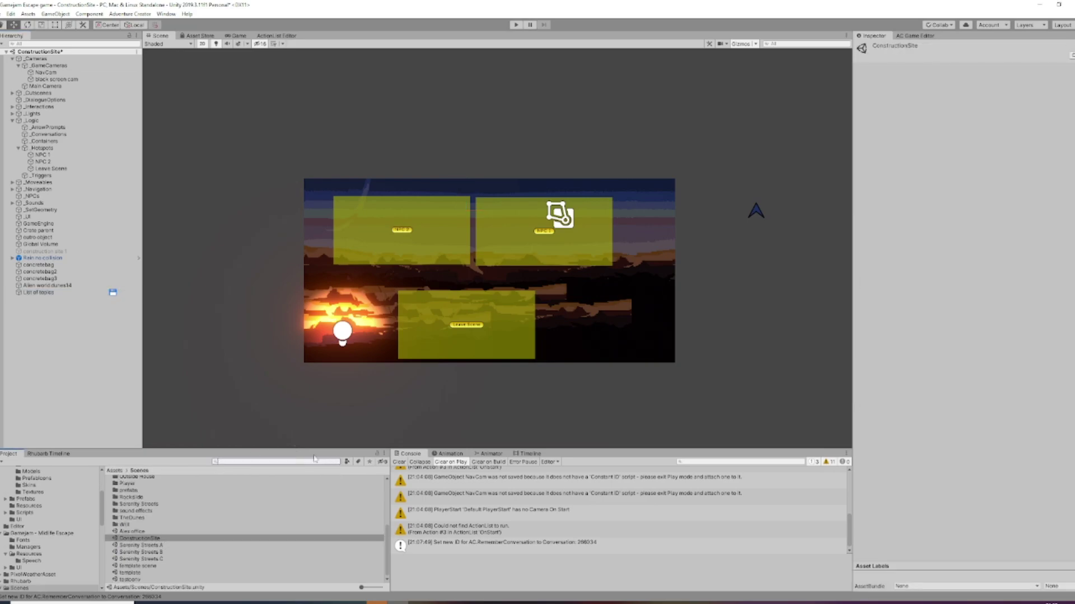
left_click(61, 391)
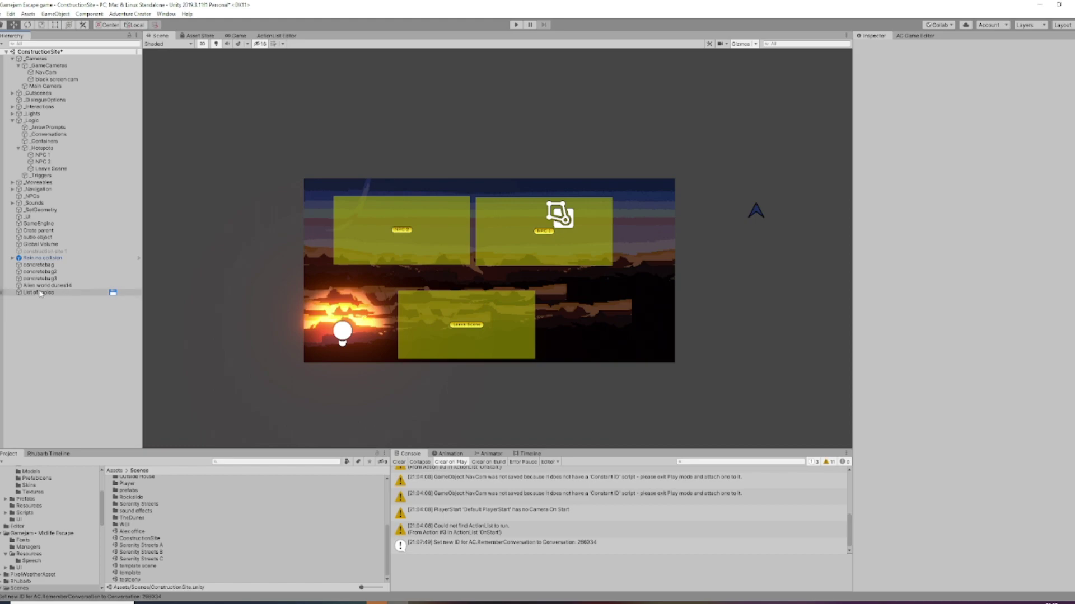
left_click_drag(34, 292, 177, 552)
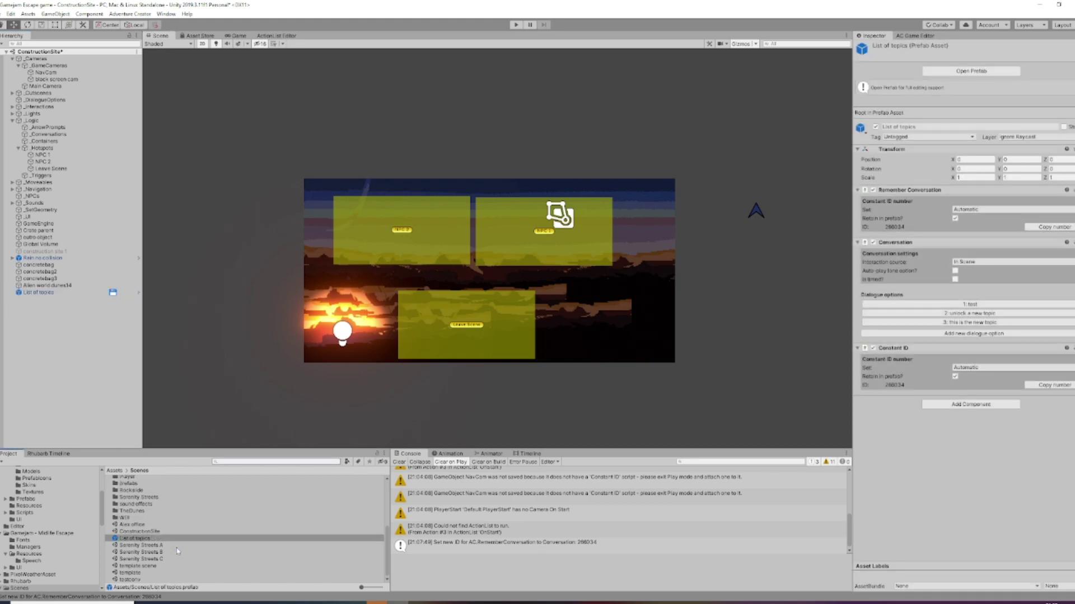
left_click(138, 541)
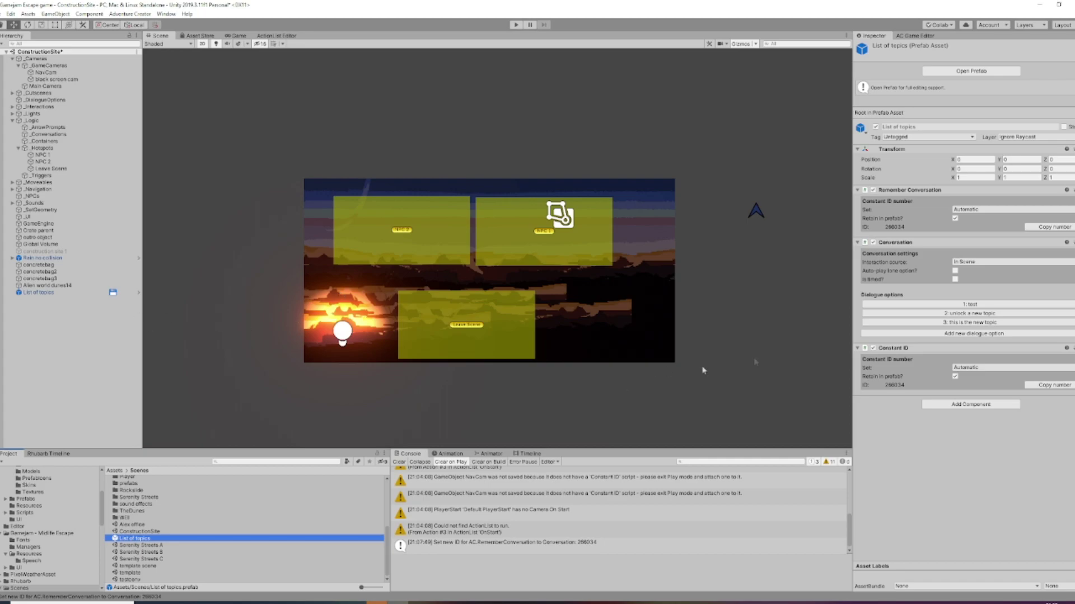
Compare the scene object with its prefab, then open NPC 1's Use ActionList.
left_click(56, 292)
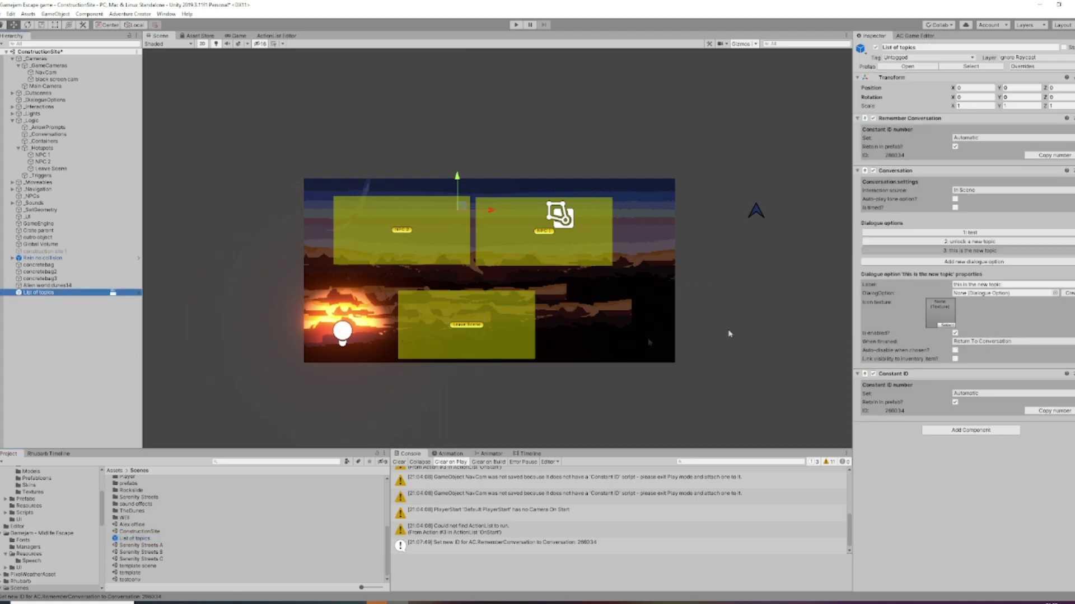
left_click(125, 538)
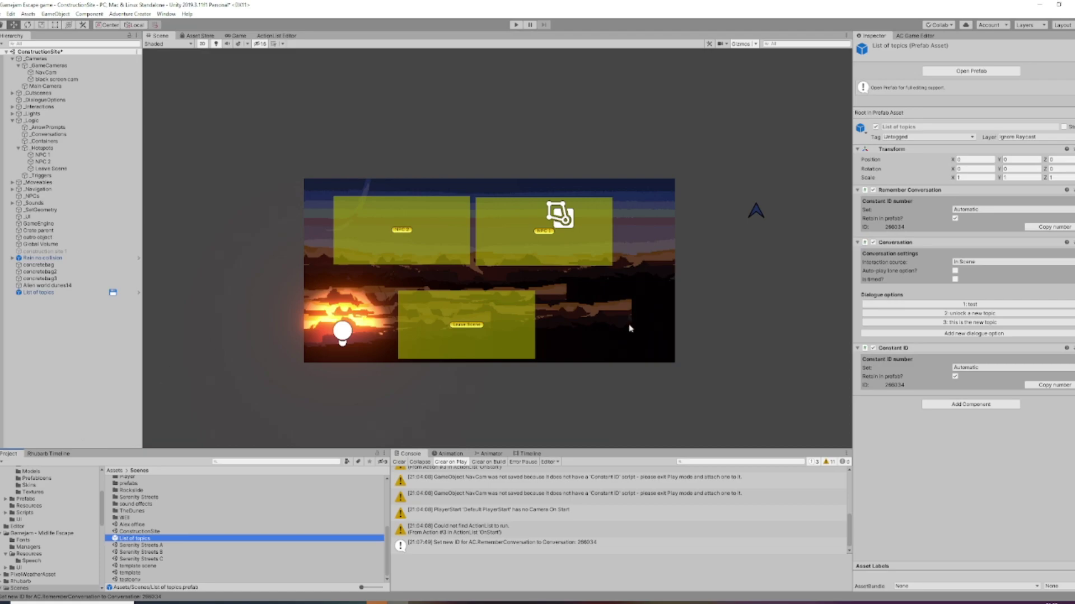
left_click(32, 293)
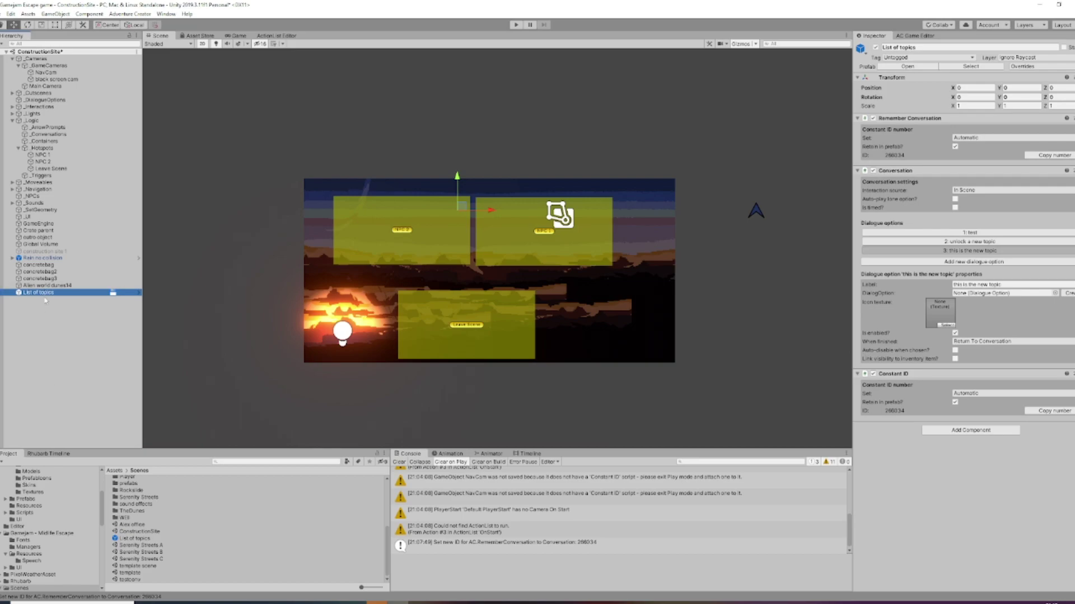
left_click(140, 538)
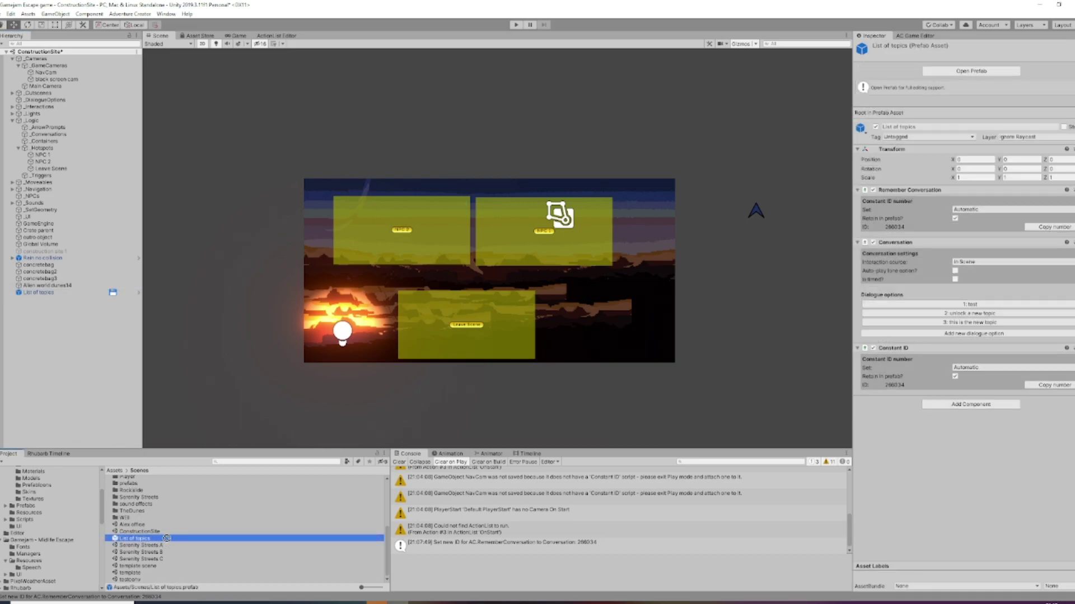
left_click(40, 292)
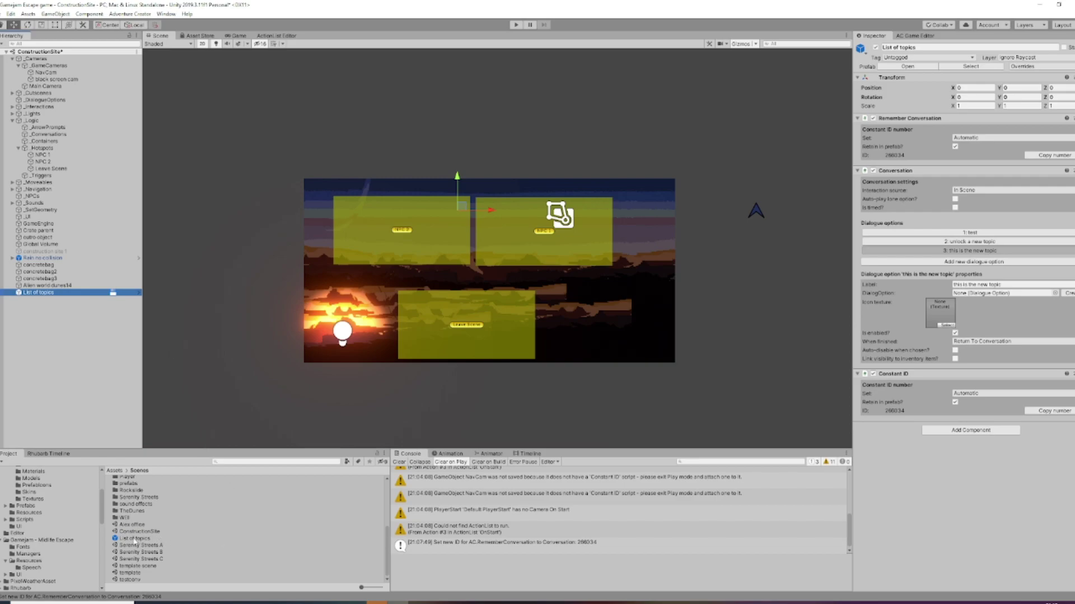
left_click(547, 257)
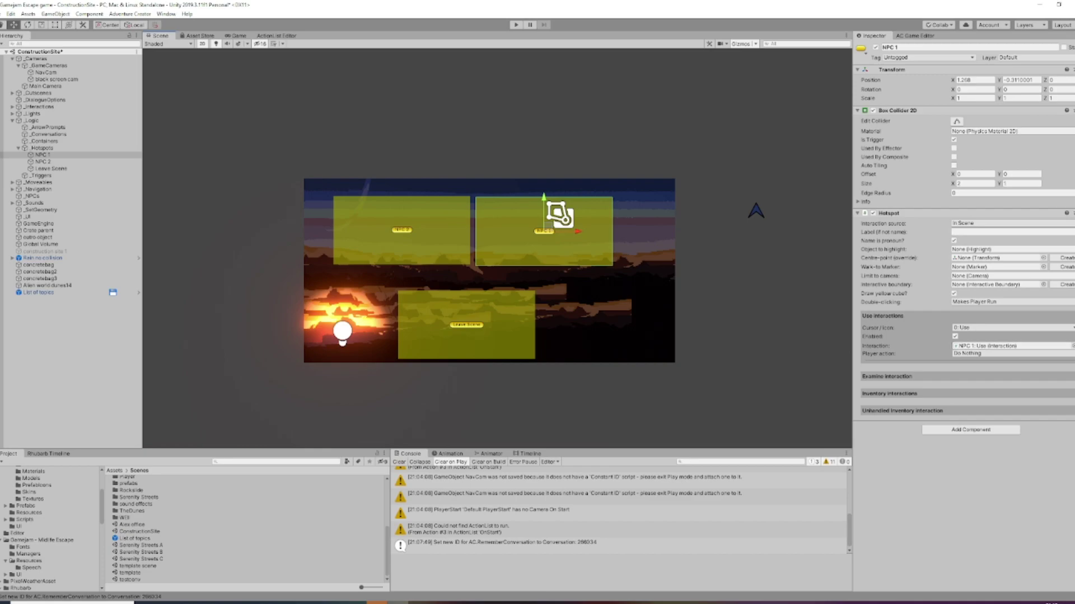
left_click(1071, 345)
Set NPC 1's action to Dialogue: Start conversation with List of topics, overriding options.
left_click(226, 69)
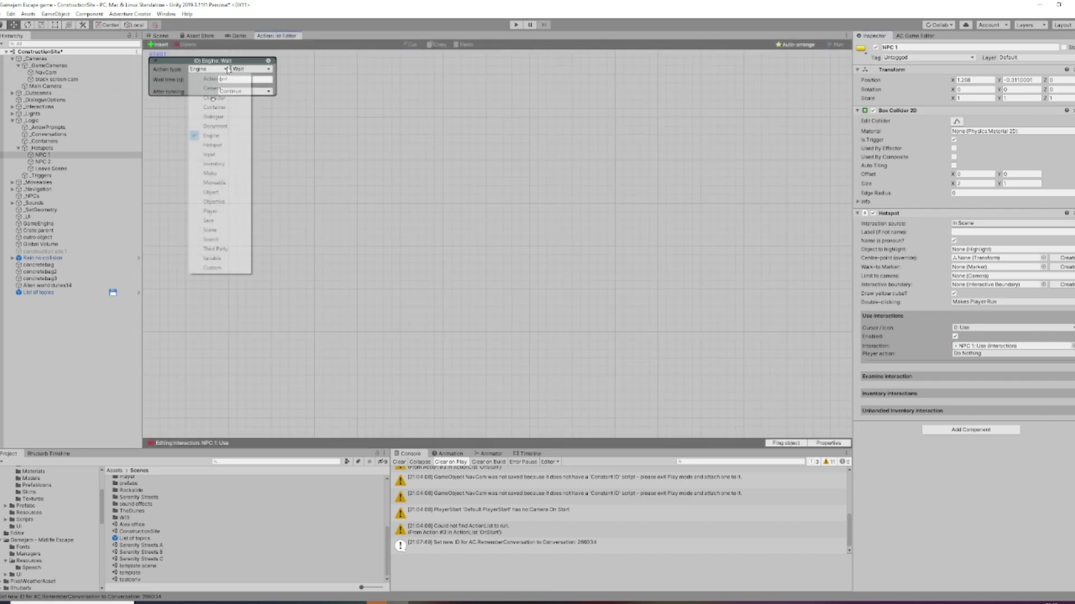
left_click(221, 117)
left_click(252, 69)
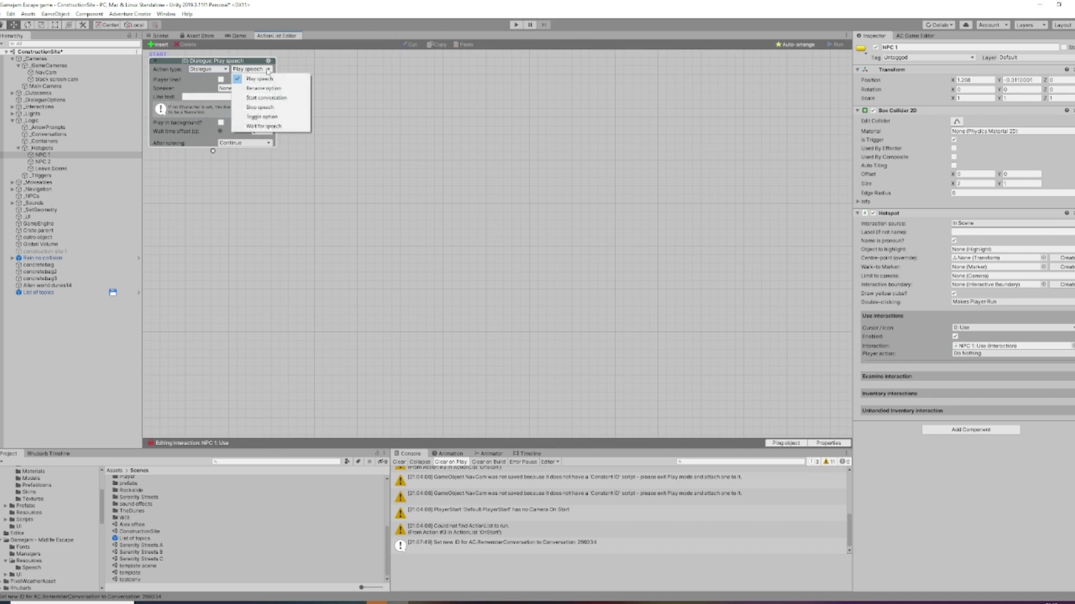
left_click(263, 98)
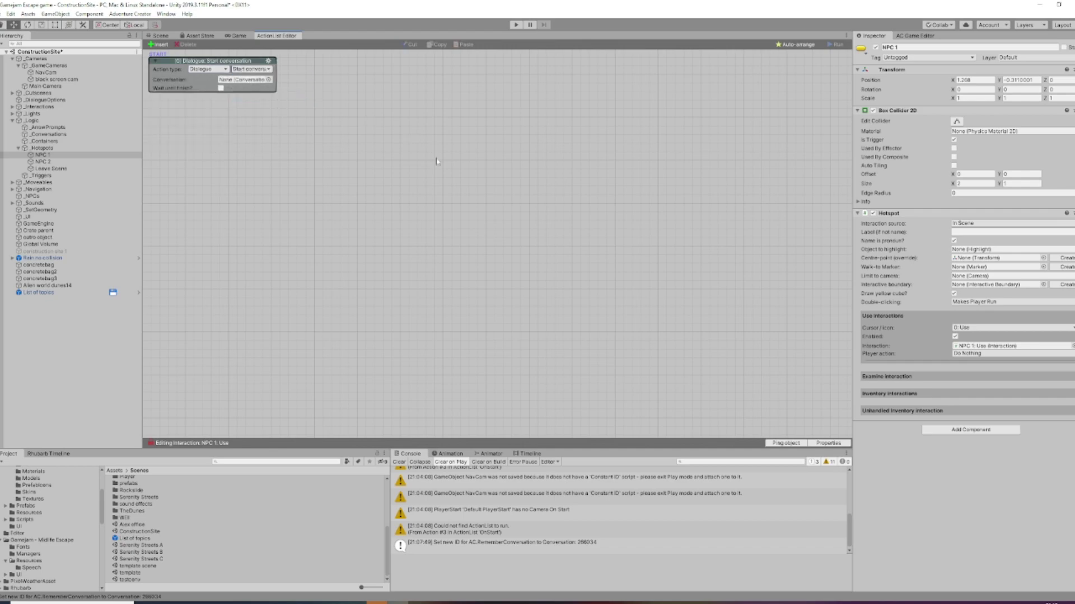
left_click(269, 80)
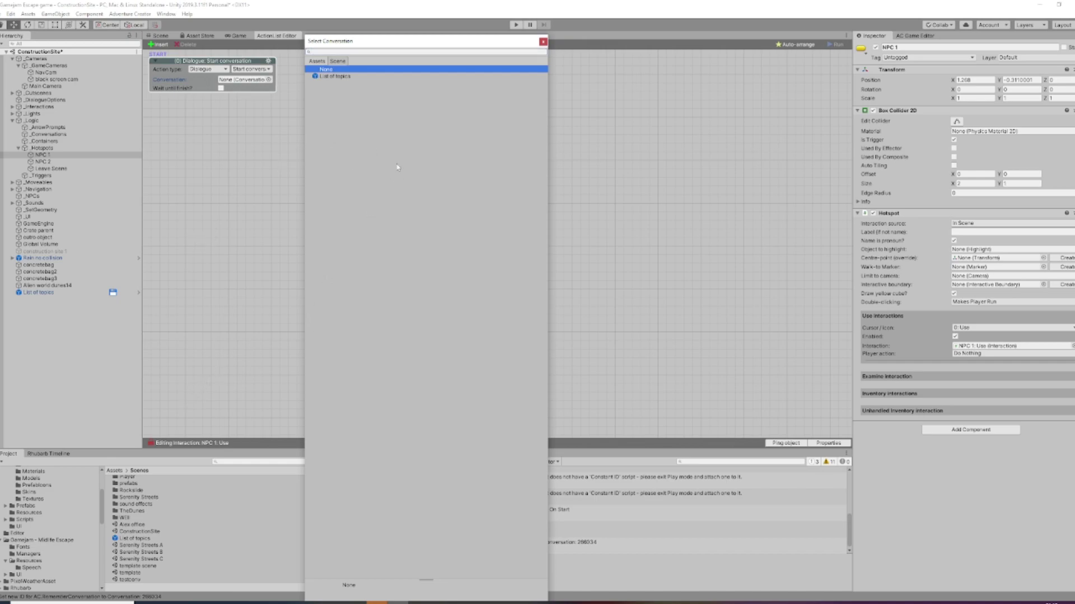
left_click(317, 60)
left_click(252, 195)
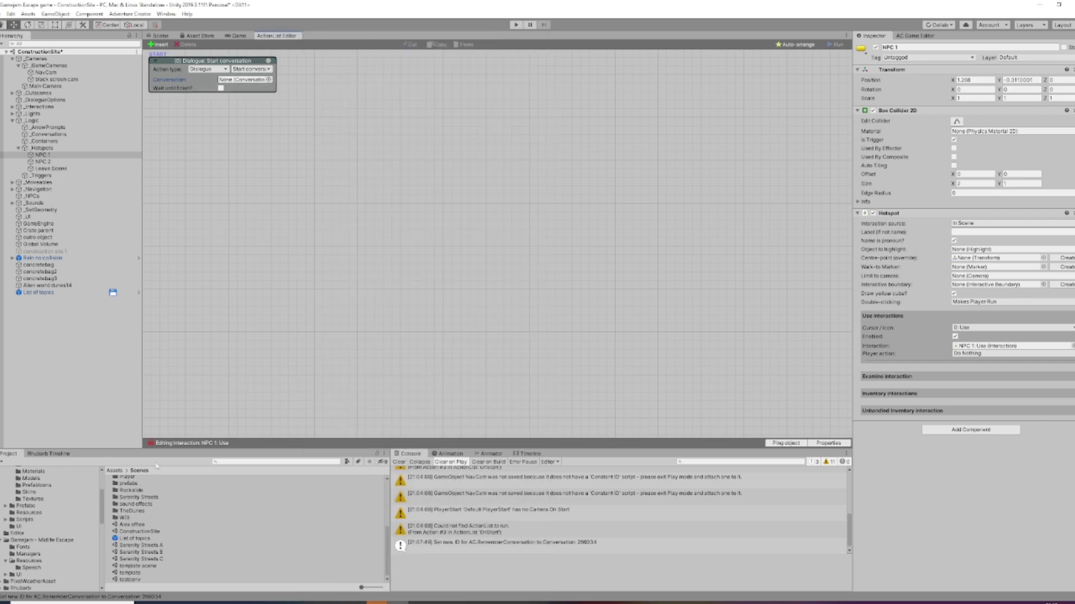
left_click_drag(134, 538, 255, 83)
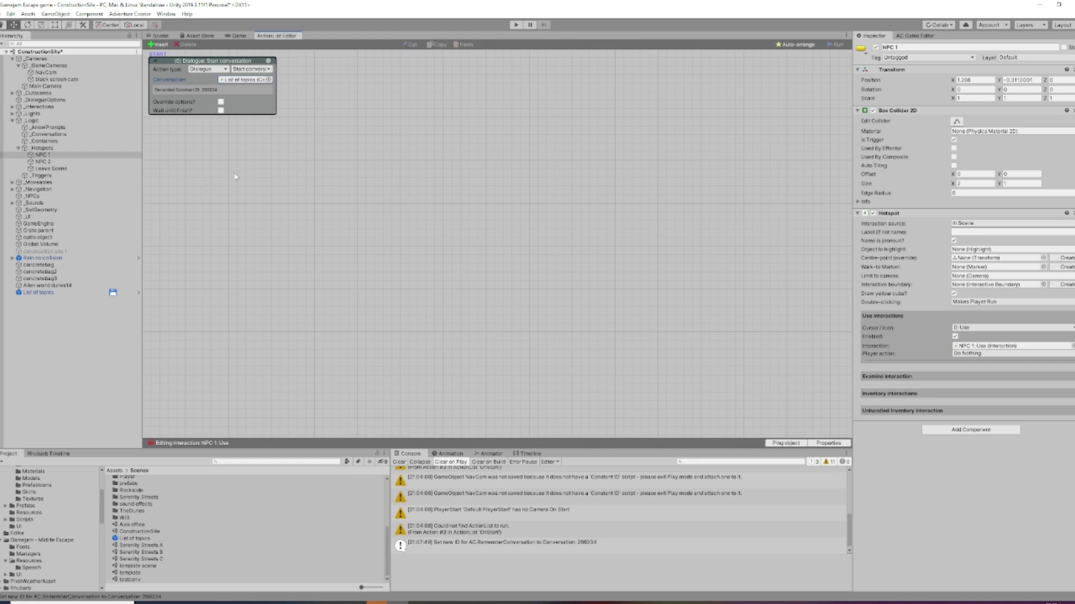
left_click(221, 102)
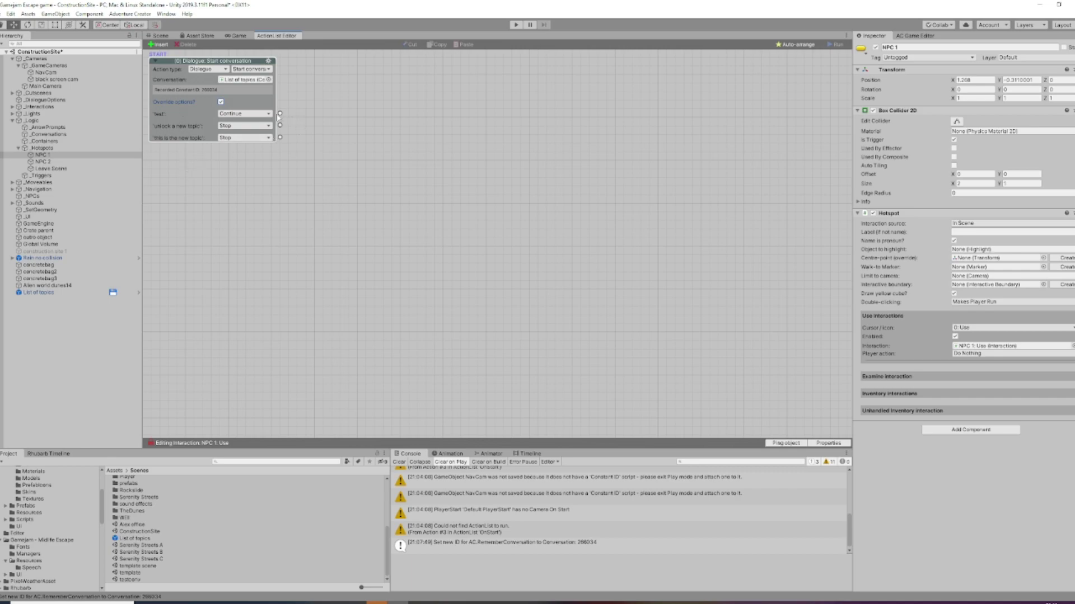
Link a Dialogue: Play speech action saying 'hello!' after the test option, and copy it.
left_click_drag(279, 113, 525, 136)
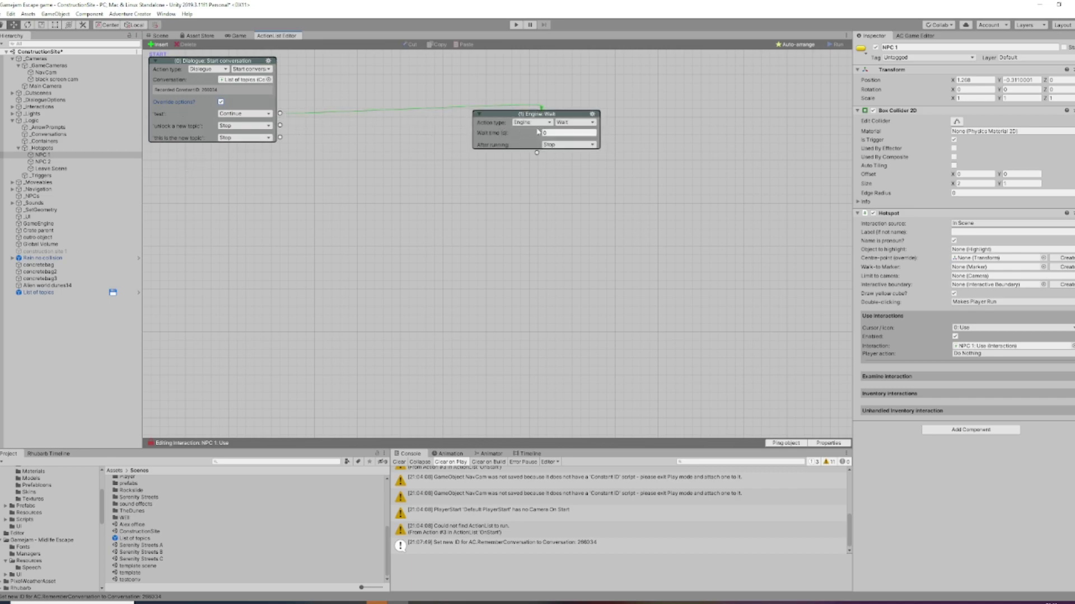
left_click(532, 122)
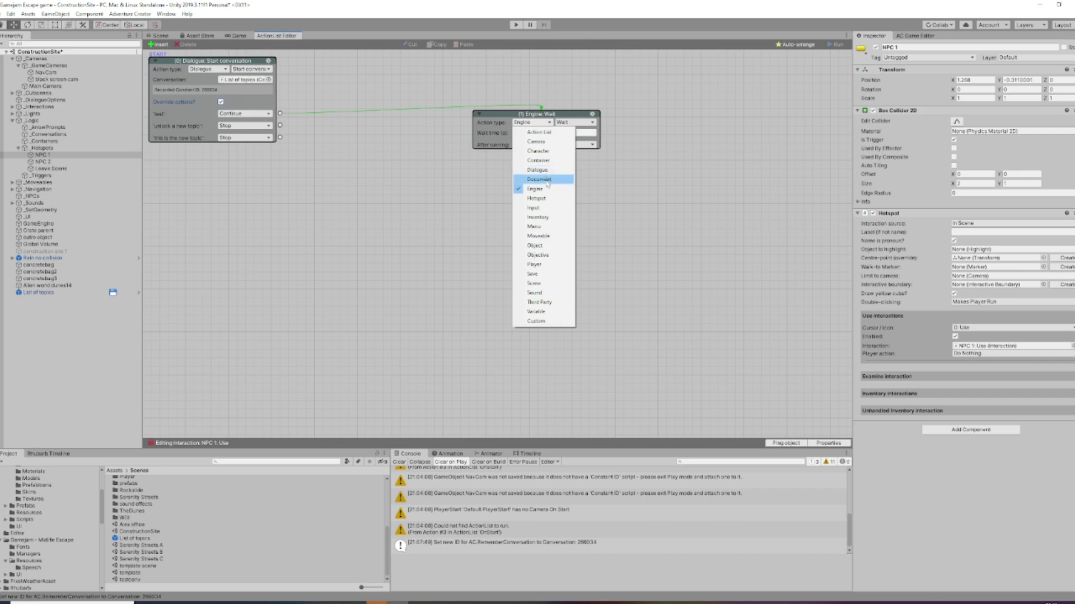
left_click(538, 169)
left_click(551, 151)
type("hello")
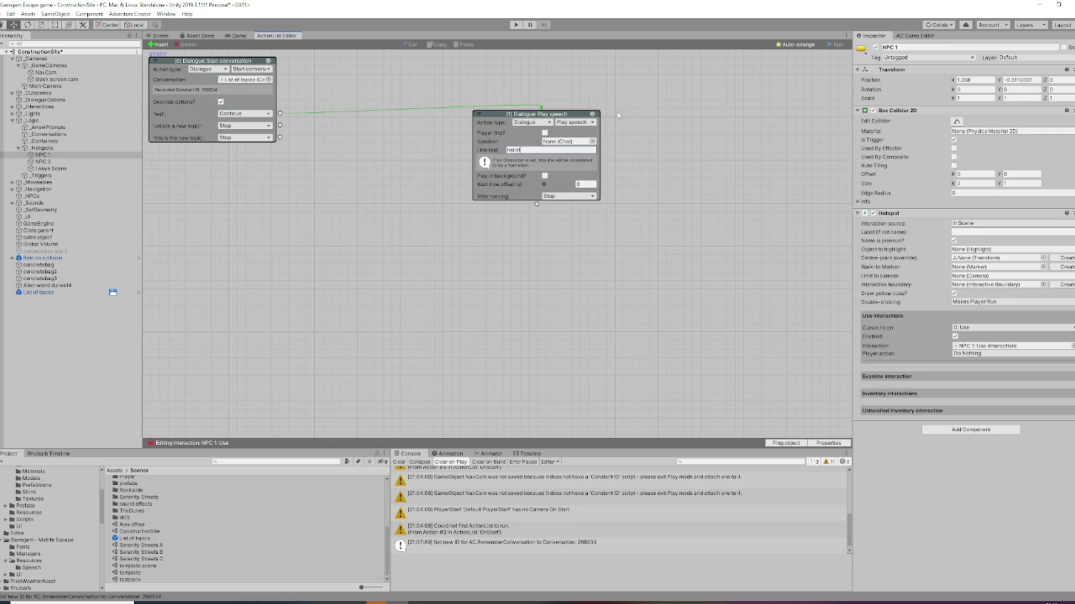
left_click(592, 114)
left_click(622, 138)
right_click(336, 229)
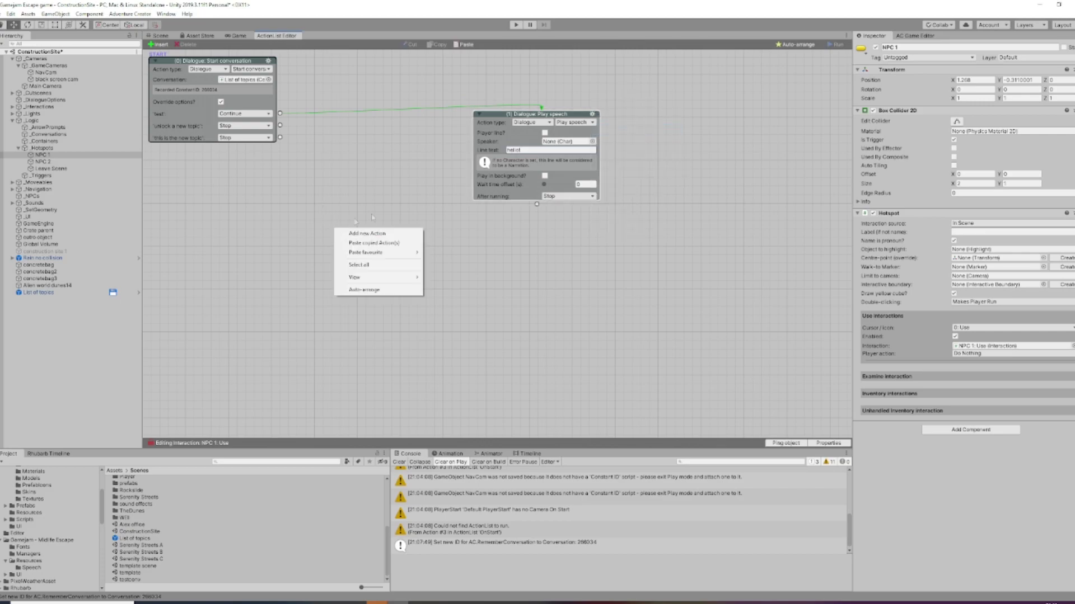
Paste a speech copy for 'unlock a new topic' with line 'im unlocking a new topic'.
left_click(386, 244)
left_click_drag(280, 126, 387, 235)
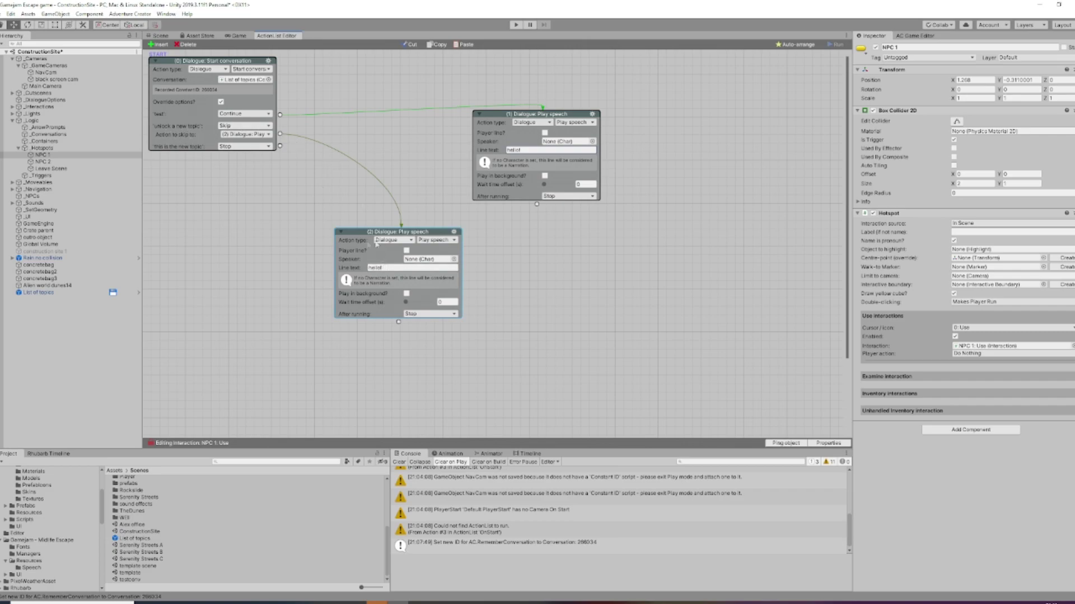
left_click(387, 268)
type("im unlo")
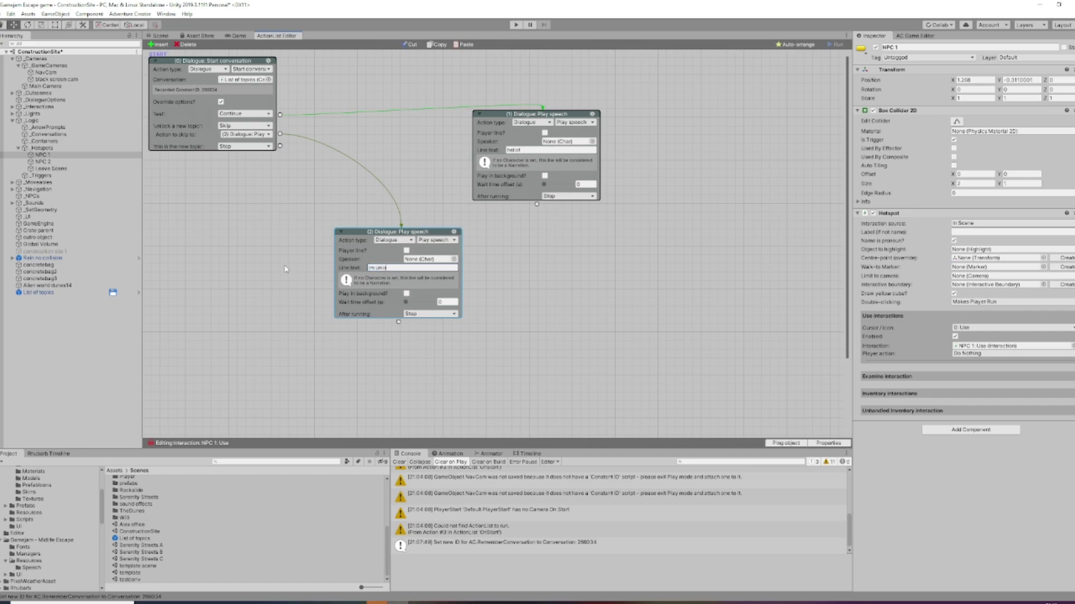
type("cking a new topic")
left_click(285, 154)
Paste another speech copy for 'this is the new topic' with that same line text.
right_click(265, 253)
left_click(306, 266)
left_click_drag(281, 147, 311, 256)
left_click_drag(268, 290, 191, 240)
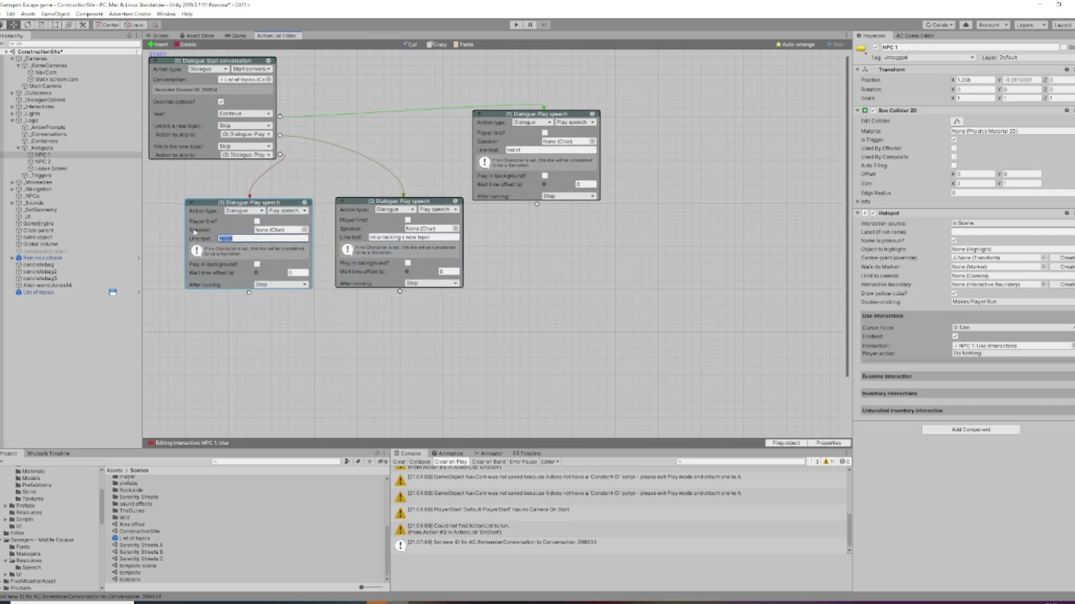
type("Ihis is the new topic")
left_click(382, 364)
left_click_drag(400, 292, 410, 320)
Add a Dialogue: Toggle option action turning List of topics' 'this is the new topic' On.
left_click(416, 335)
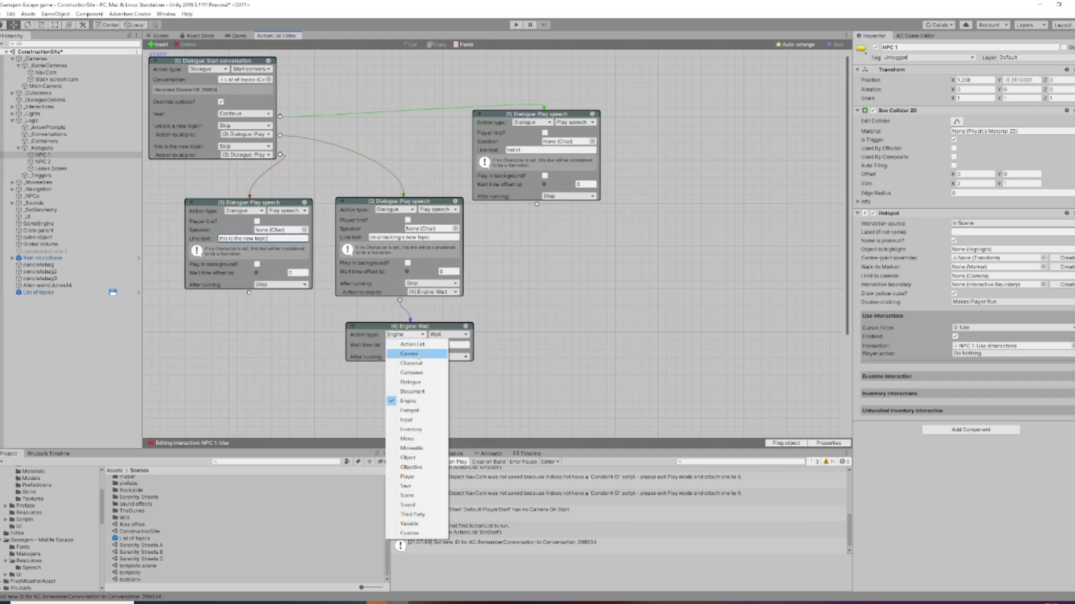
left_click(410, 382)
left_click(448, 335)
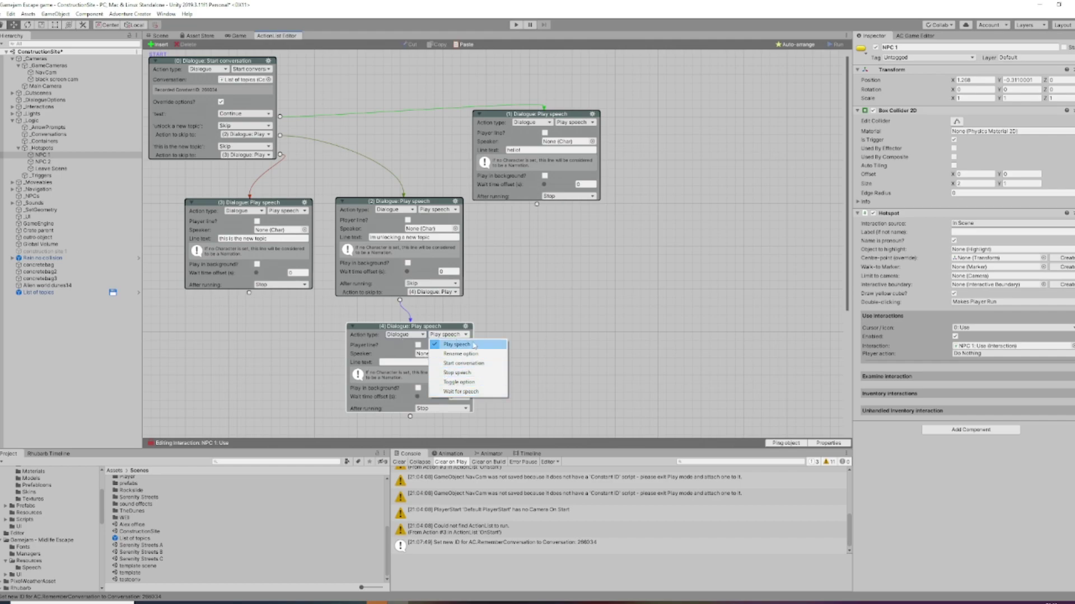
left_click(459, 382)
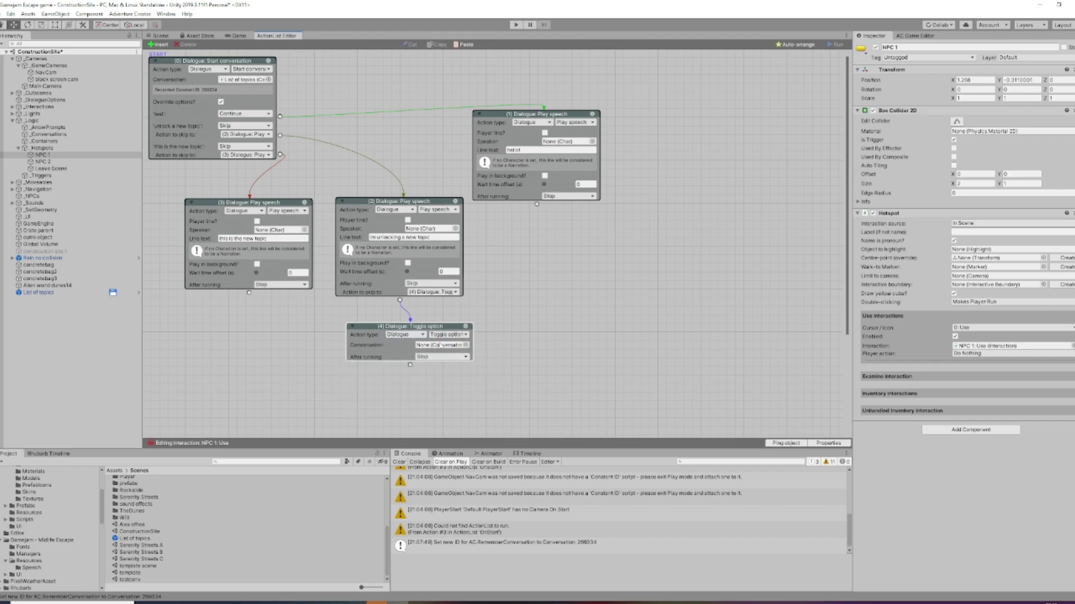
left_click(466, 346)
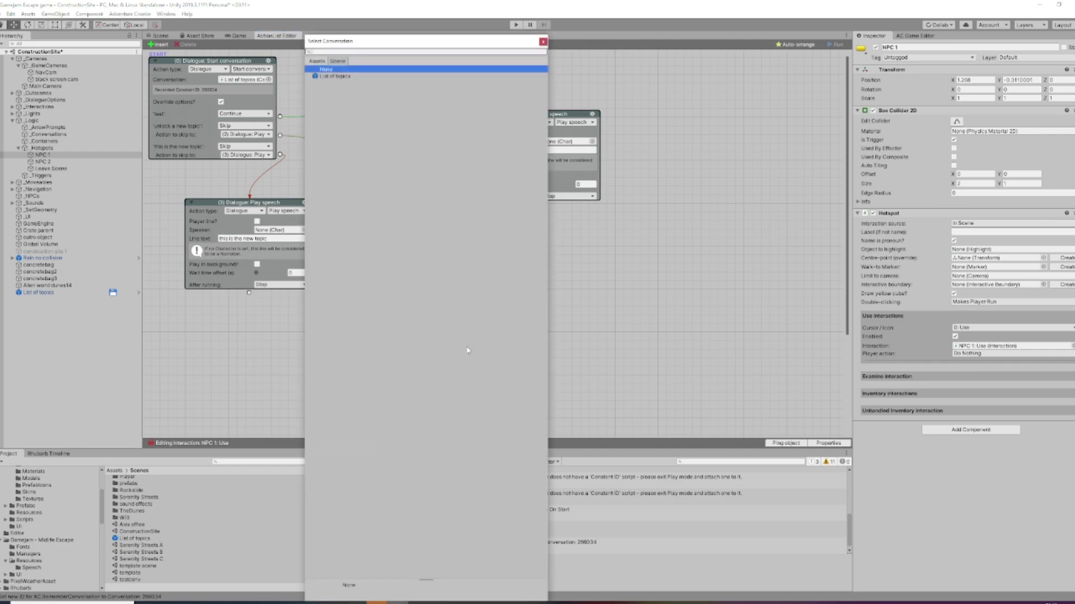
left_click(647, 274)
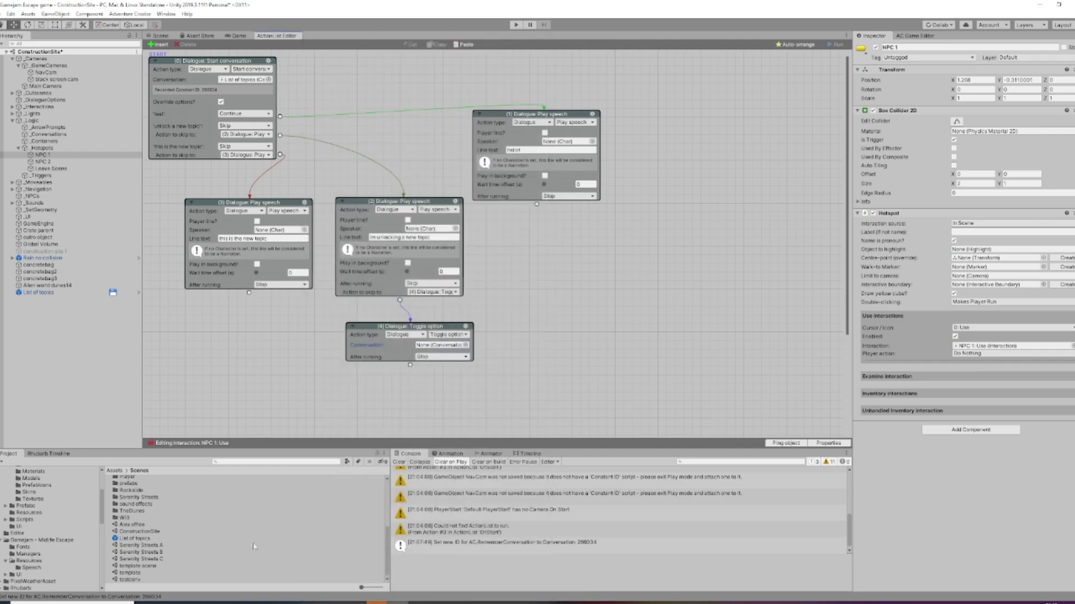
left_click_drag(137, 541, 442, 345)
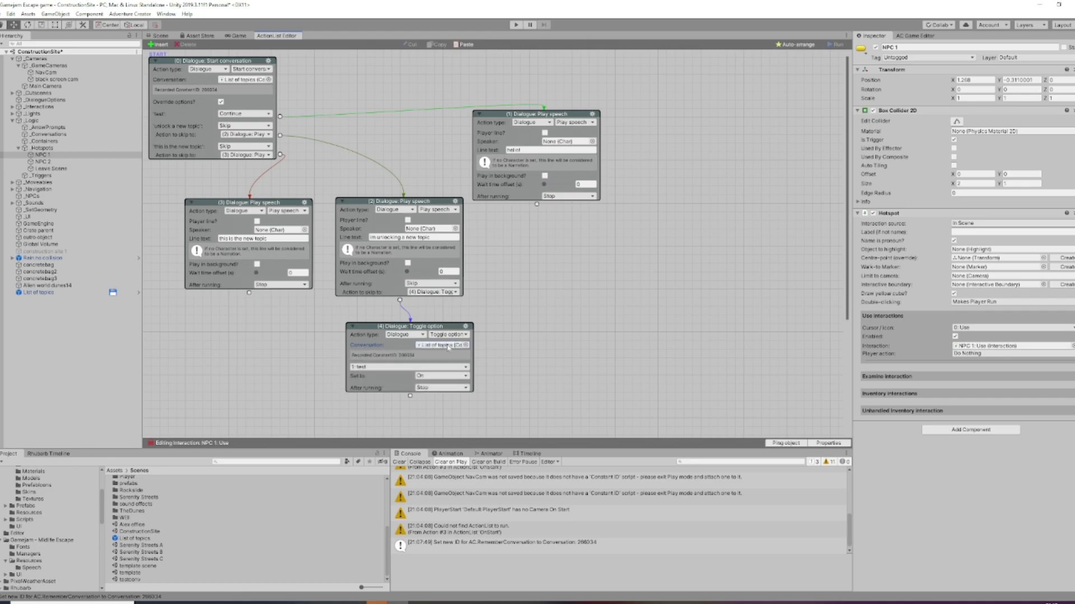
left_click(392, 356)
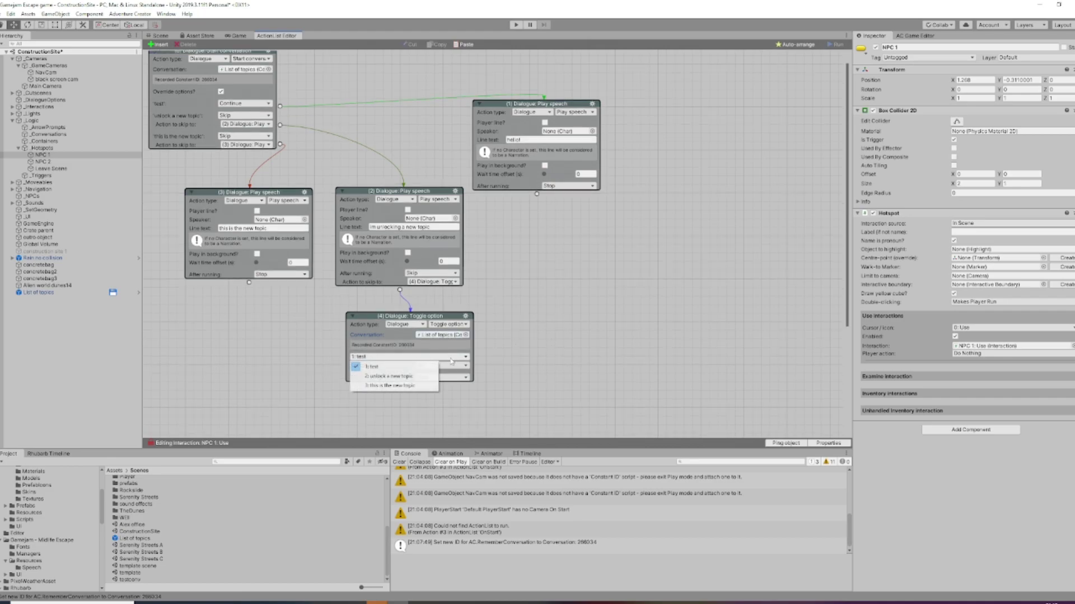
left_click(391, 386)
scroll(410, 320, "down", 3)
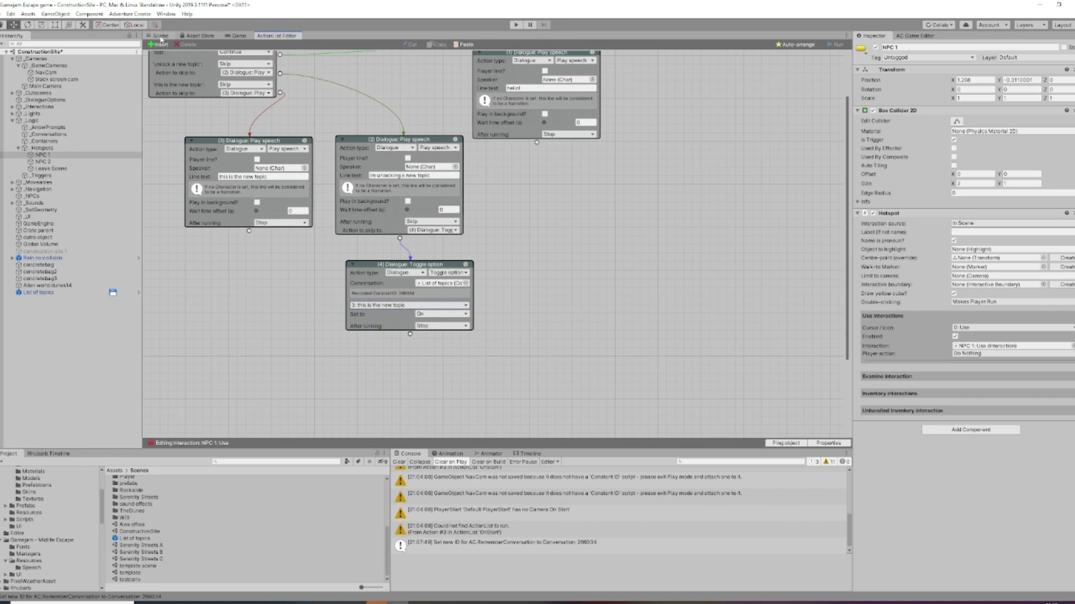
Select and copy all actions in NPC 1's Use ActionList, then return to the Scene view.
right_click(564, 280)
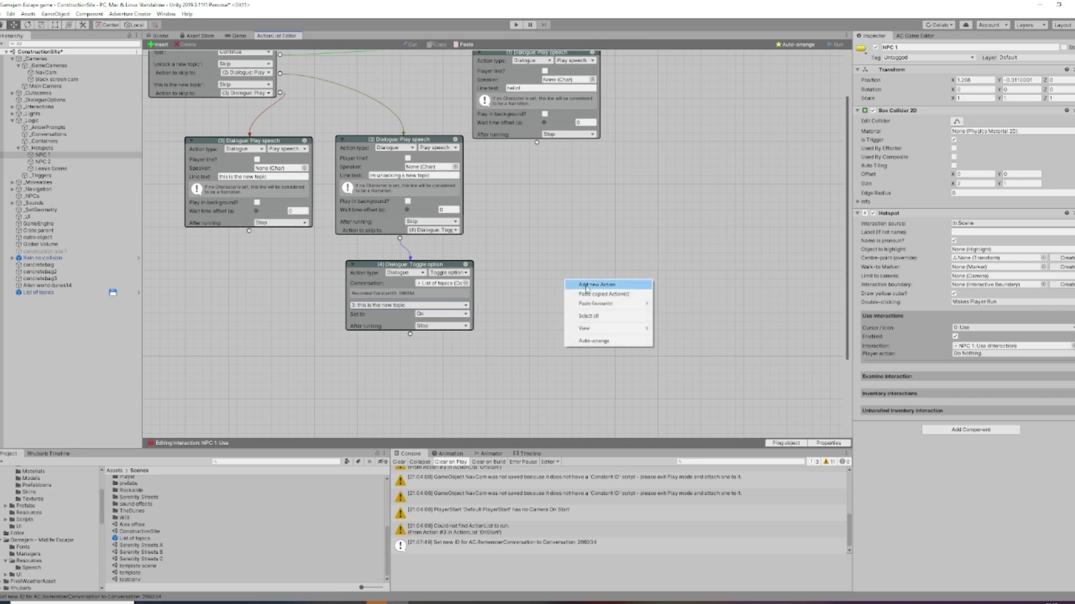
left_click(603, 317)
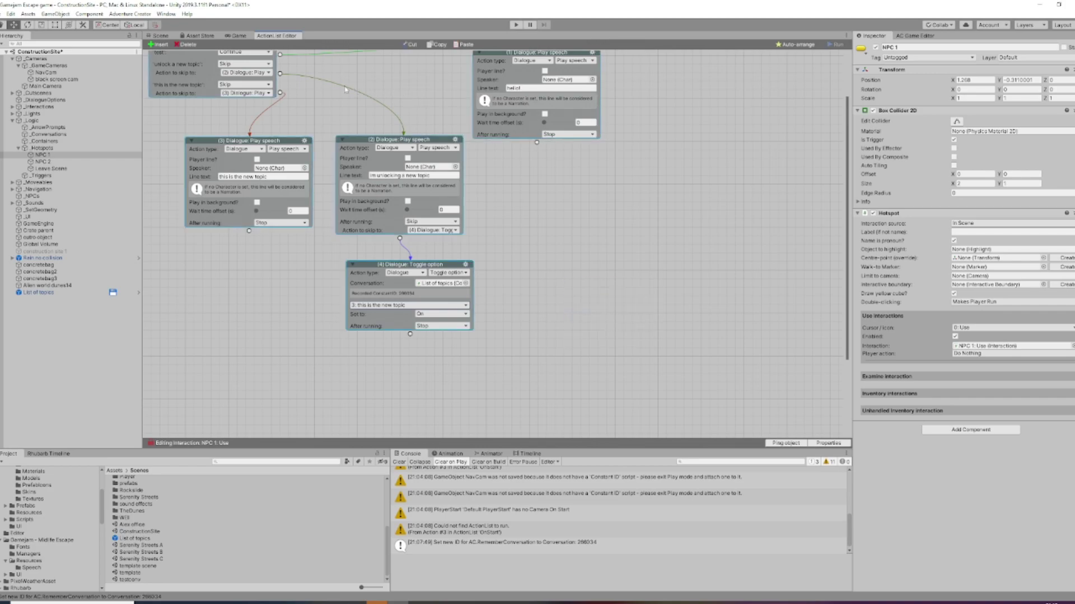
left_click(441, 45)
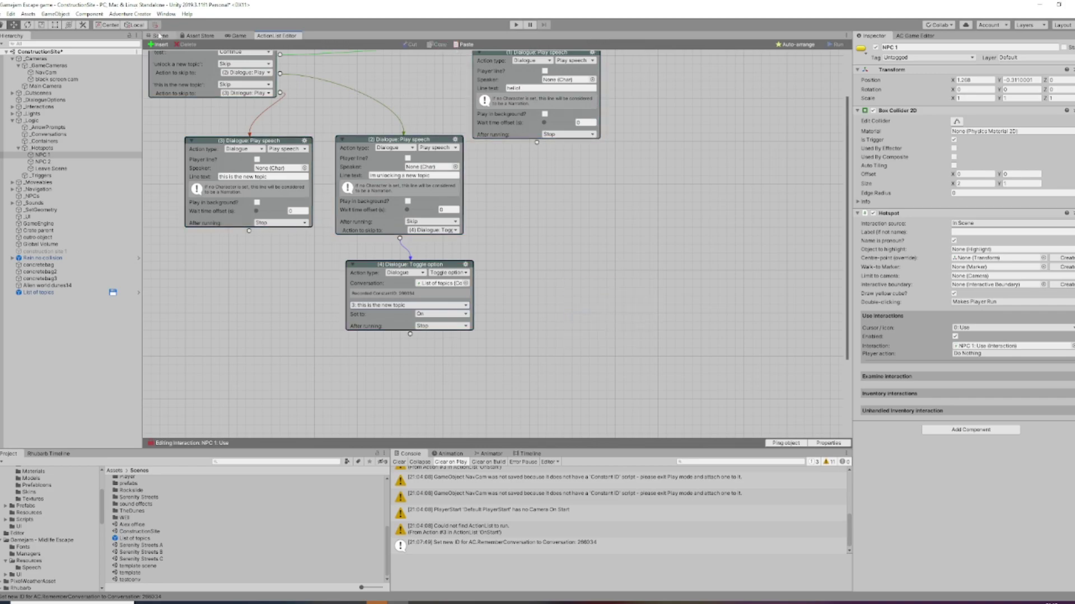
left_click(160, 36)
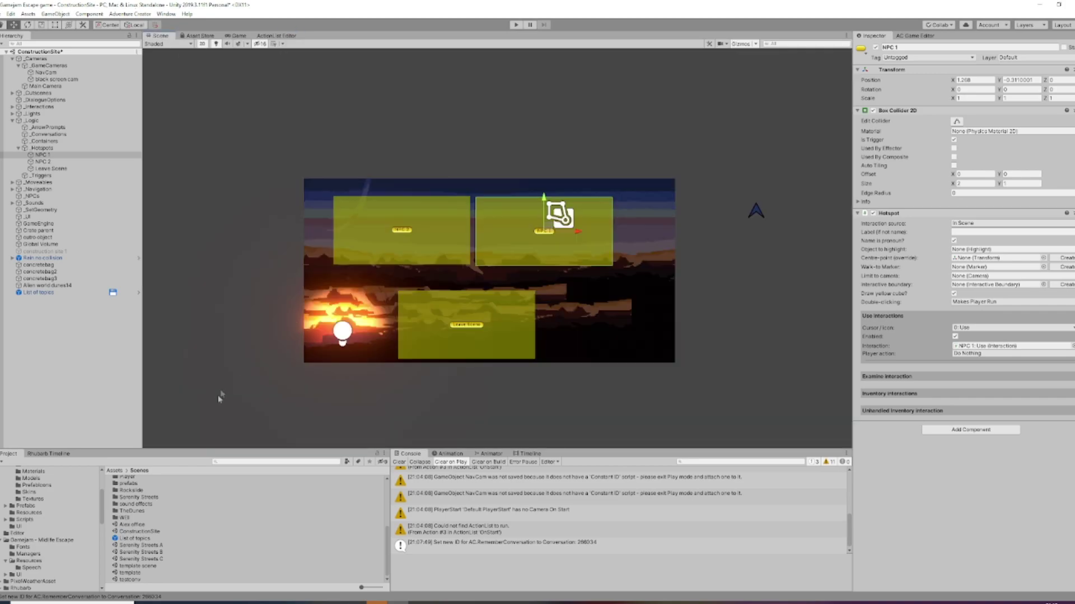
Check the List of topics prefab's 'this is the new topic' option, then start Play mode.
left_click(142, 539)
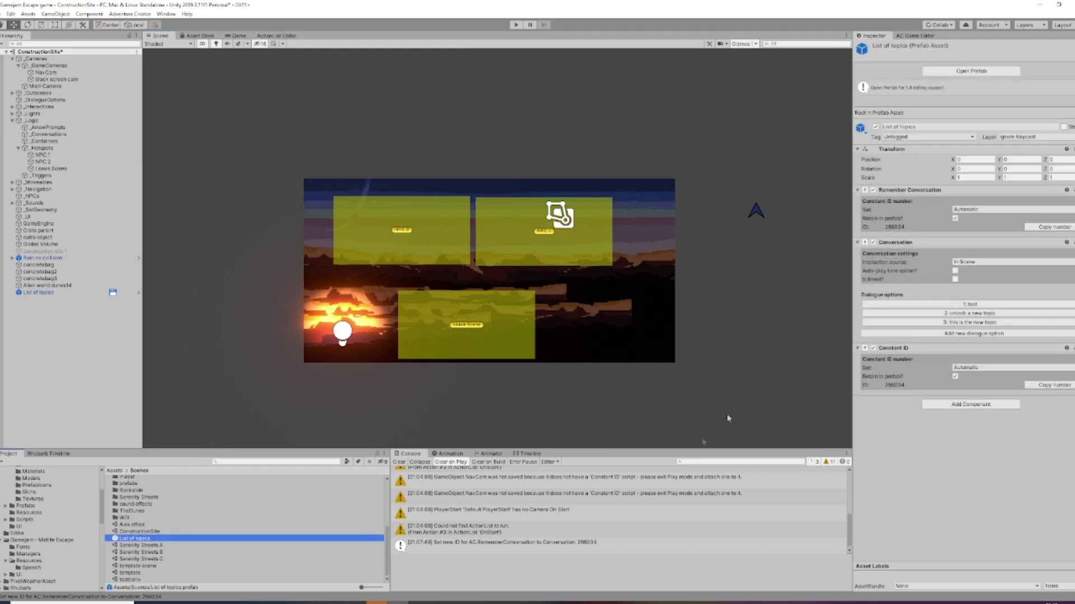
left_click(969, 323)
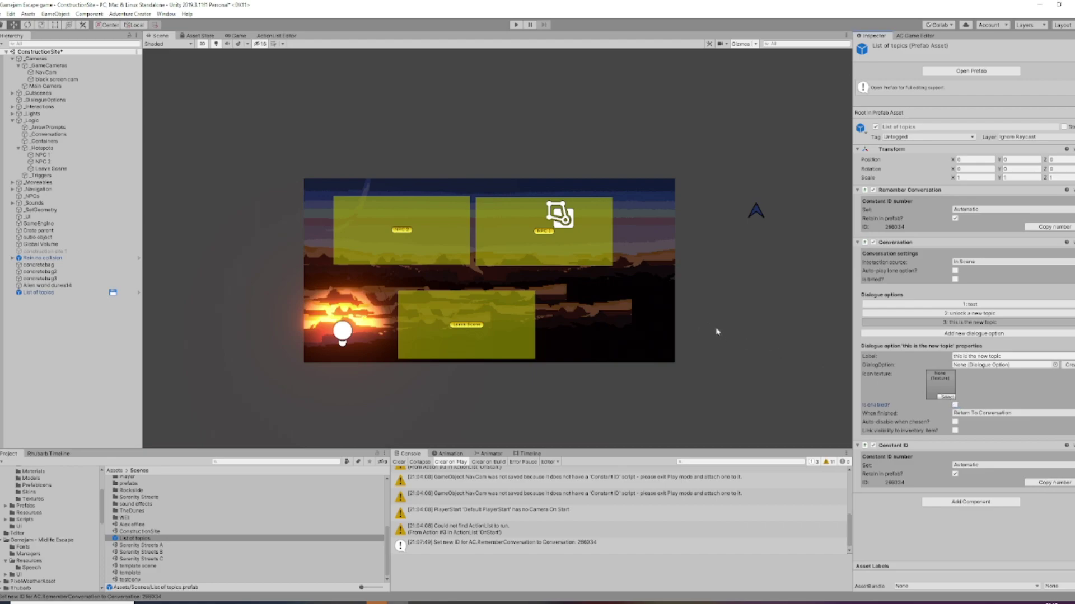
left_click(114, 366)
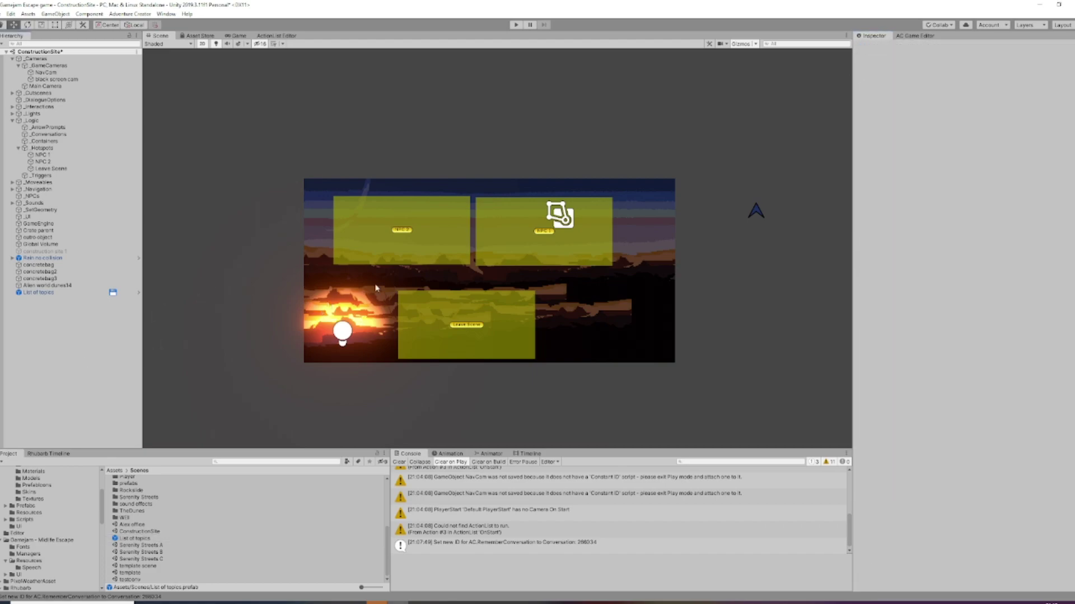
left_click(516, 25)
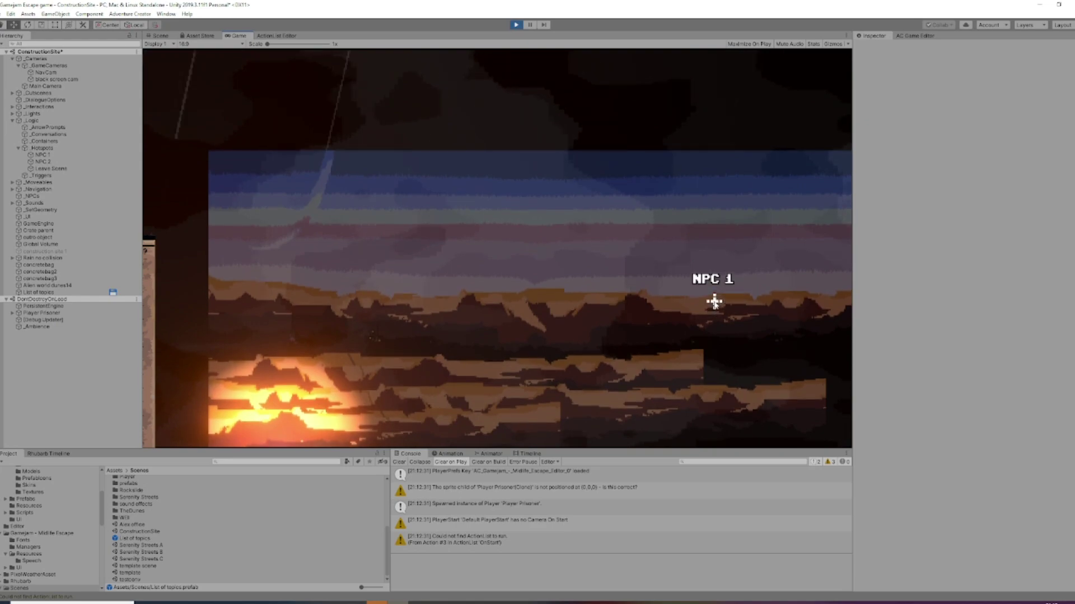
Talk to NPC 1, pick 'unlock a new topic' then 'this is the new topic', and leave the scene.
left_click(713, 302)
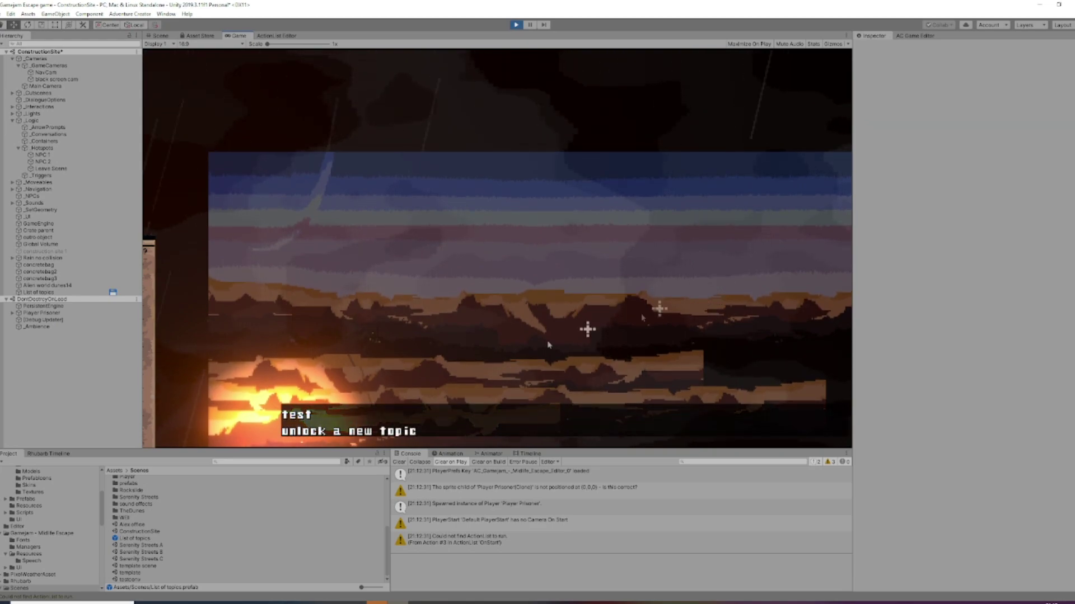
left_click(316, 432)
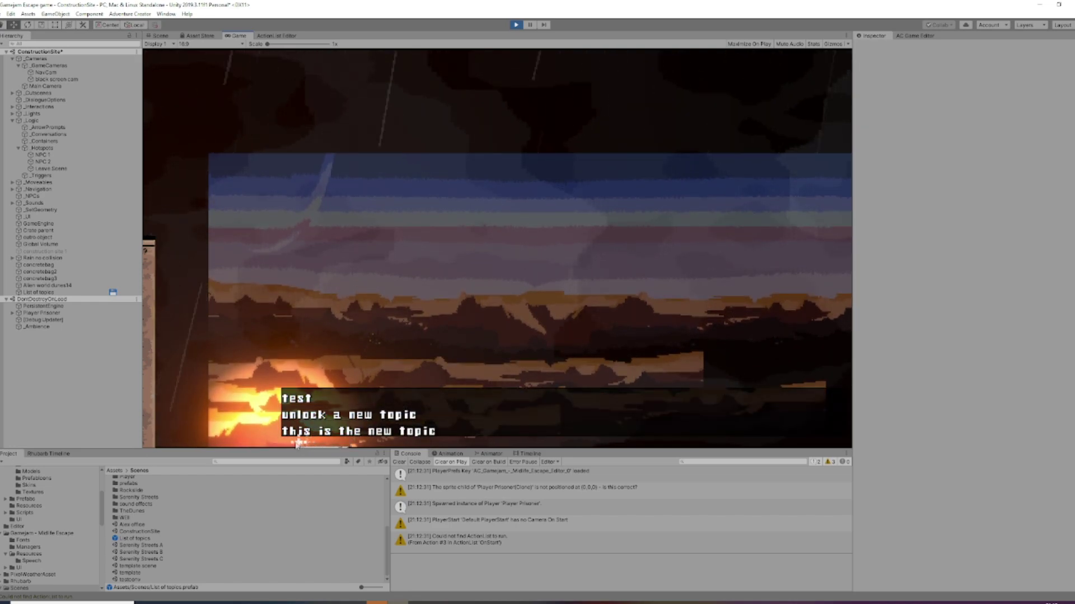
left_click(491, 432)
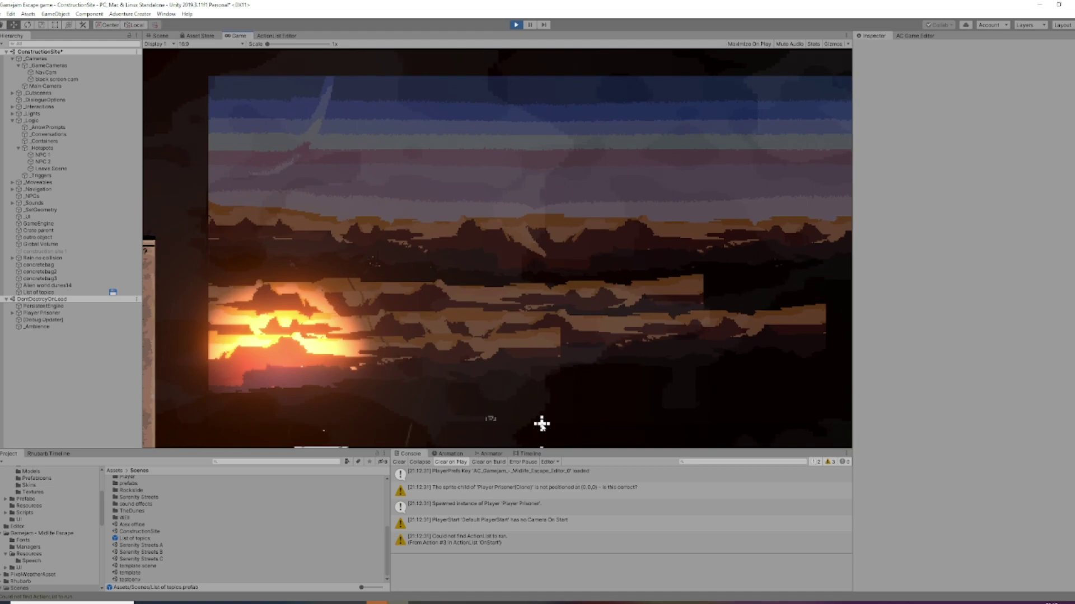
left_click(542, 405)
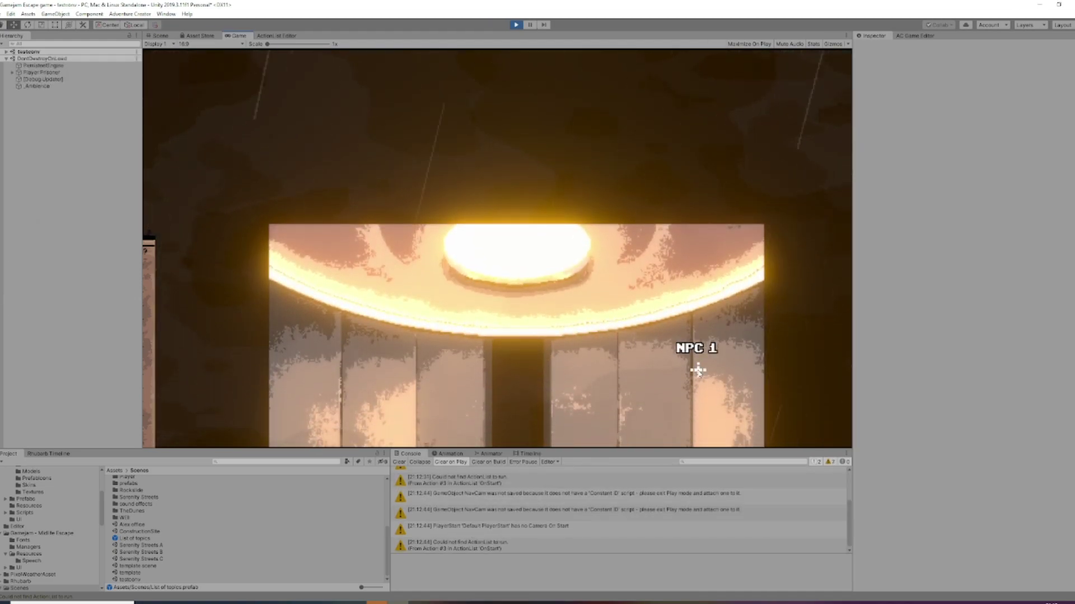
Stop Play mode, save ConstructionSite, and open the testconv scene.
mouse_move(531, 66)
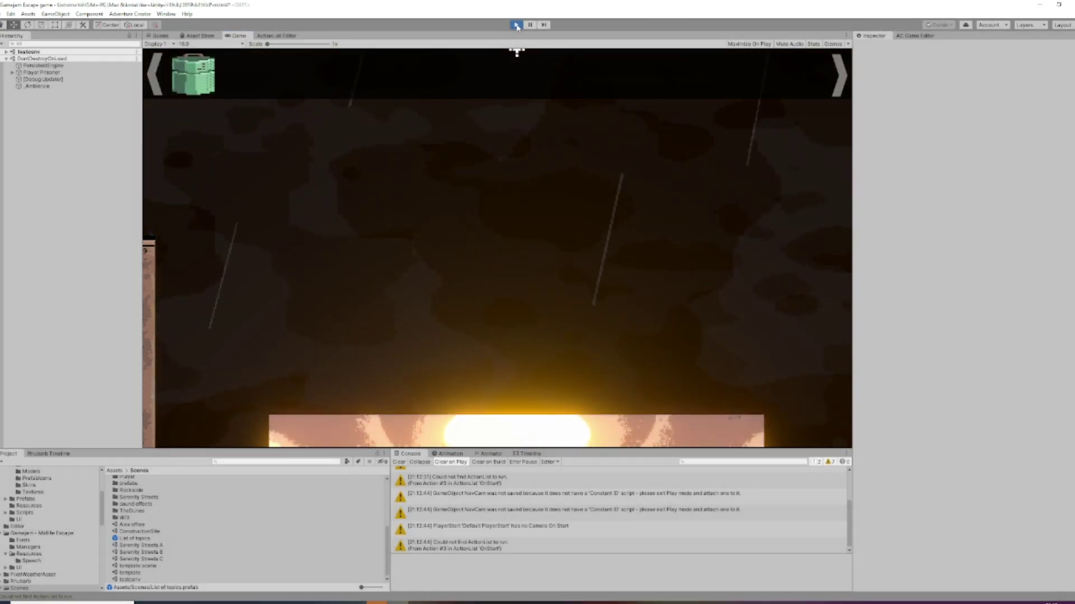
left_click(516, 24)
left_click(4, 13)
left_click(17, 55)
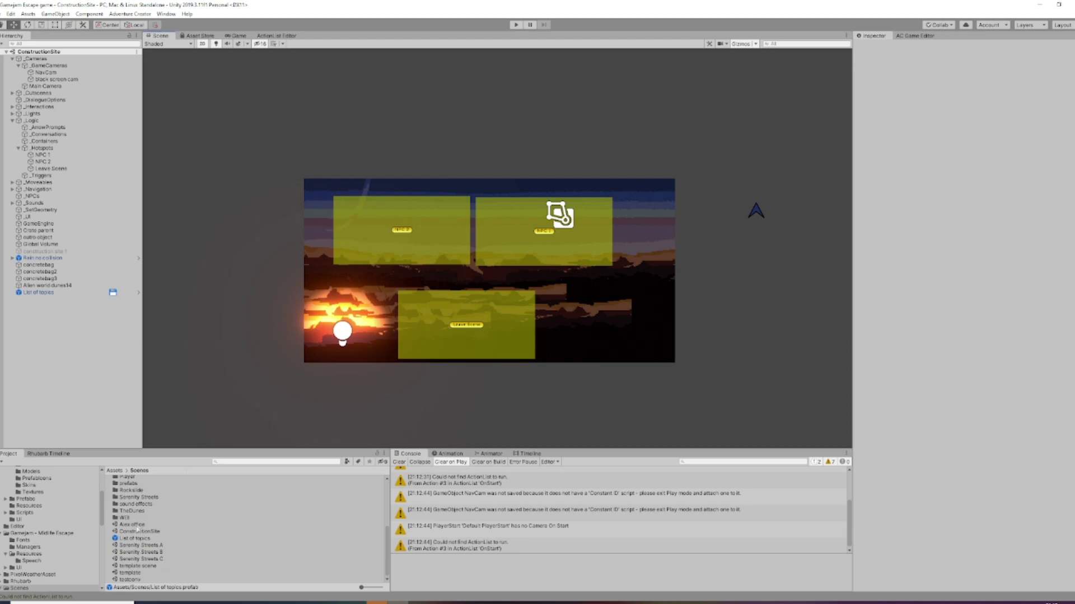
double_click(130, 580)
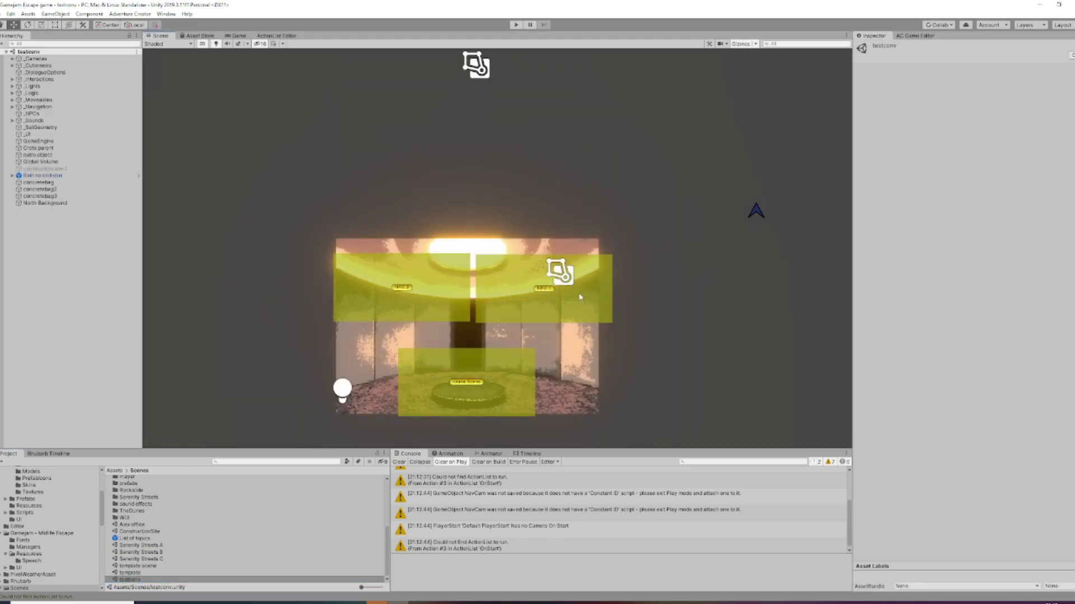
View NPC 1's Use actions in testconv, then save and load ConstructionSite.
left_click(1071, 345)
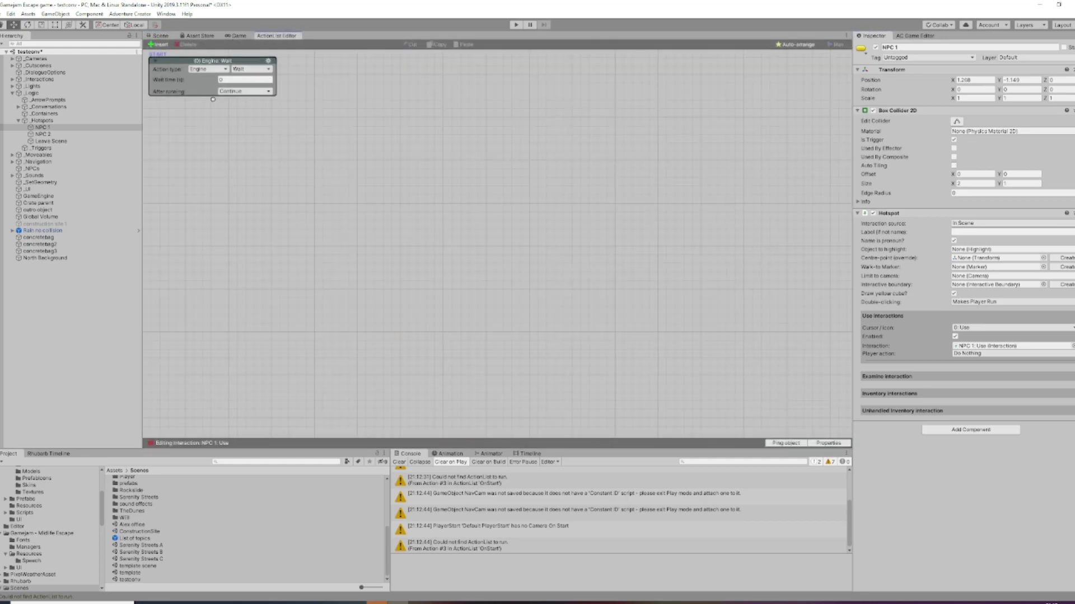
right_click(410, 194)
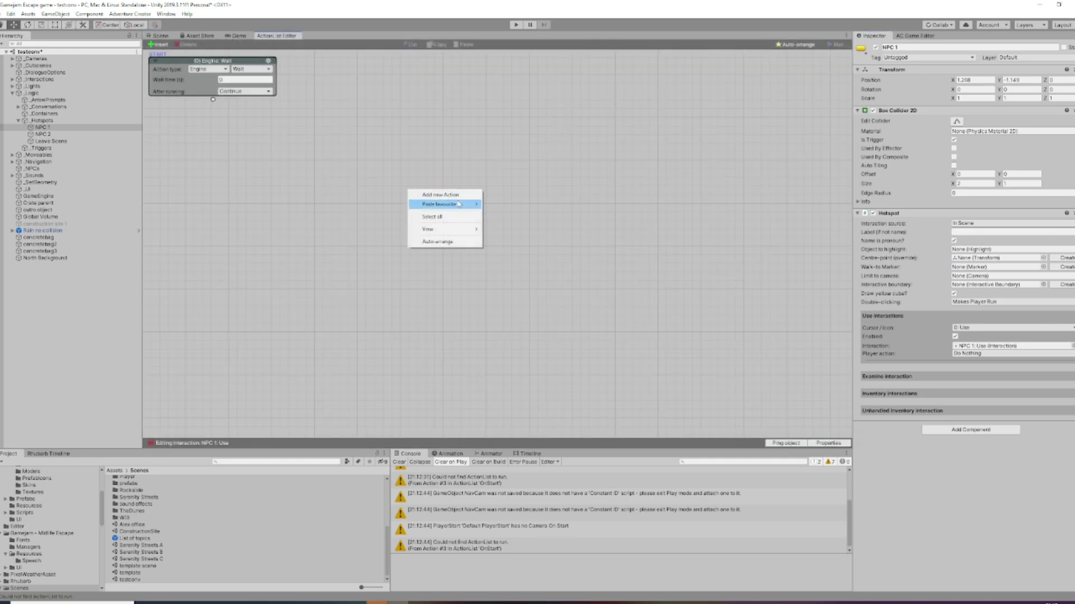
left_click(278, 252)
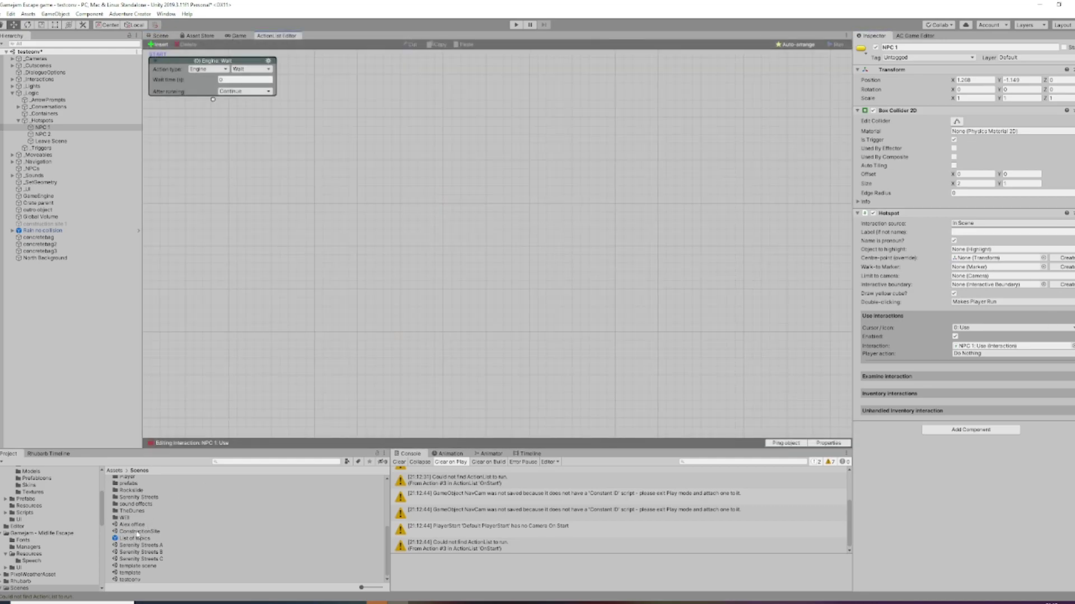
double_click(137, 532)
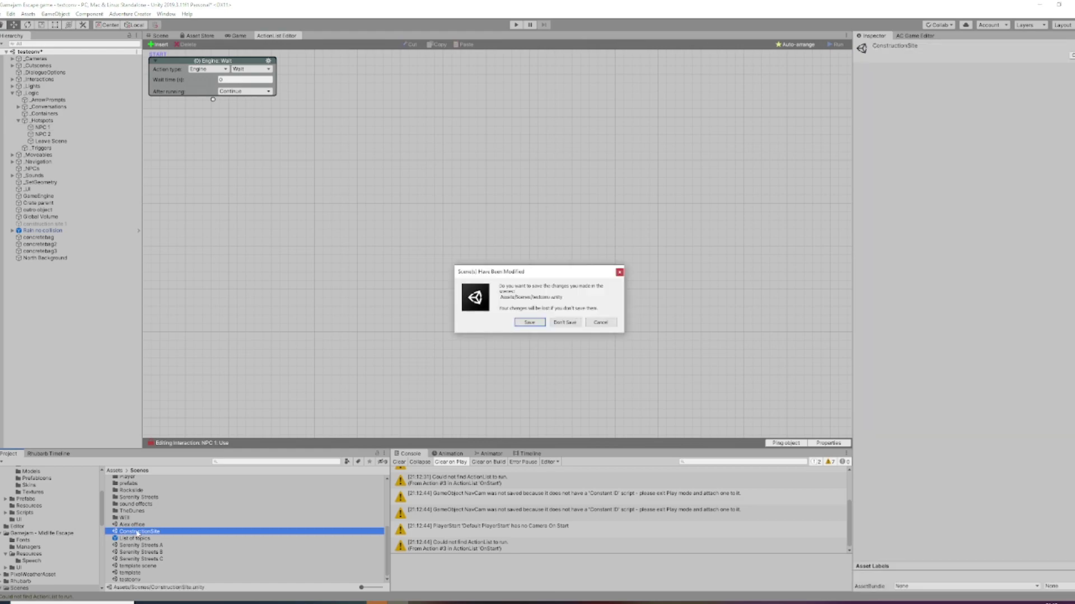
left_click(528, 323)
Copy all of ConstructionSite NPC 1's Use actions, then save and reopen testconv.
left_click(160, 35)
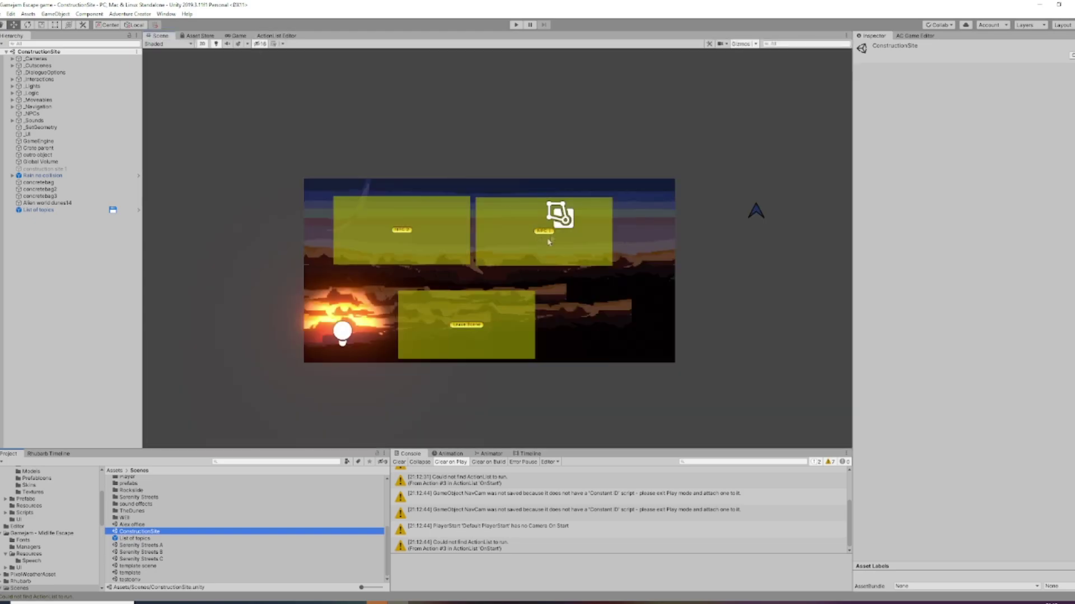
left_click(545, 235)
left_click(276, 36)
right_click(502, 291)
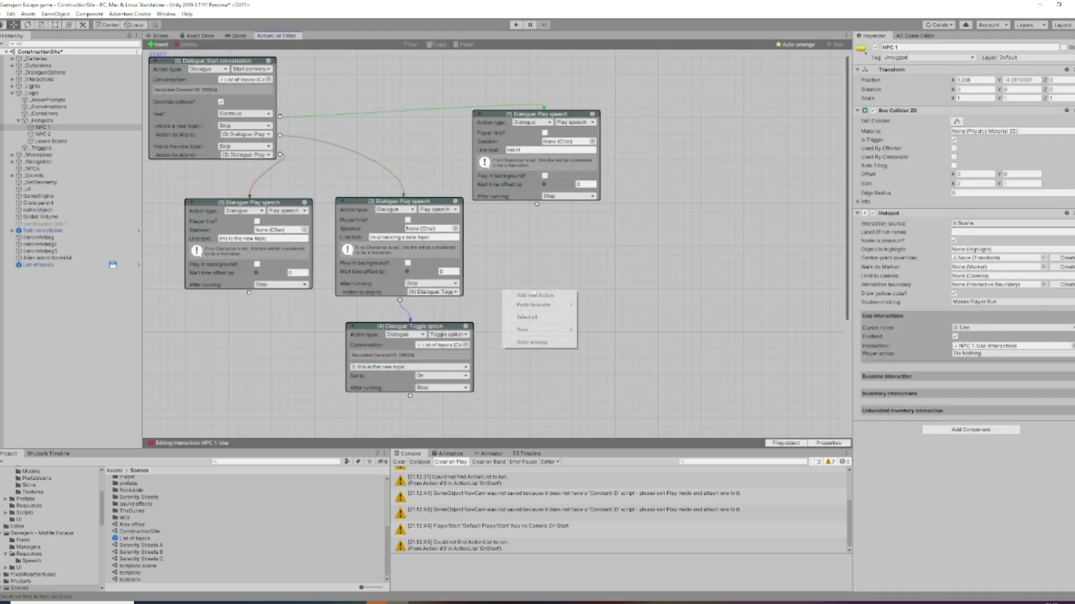
left_click(543, 318)
left_click(439, 45)
double_click(133, 581)
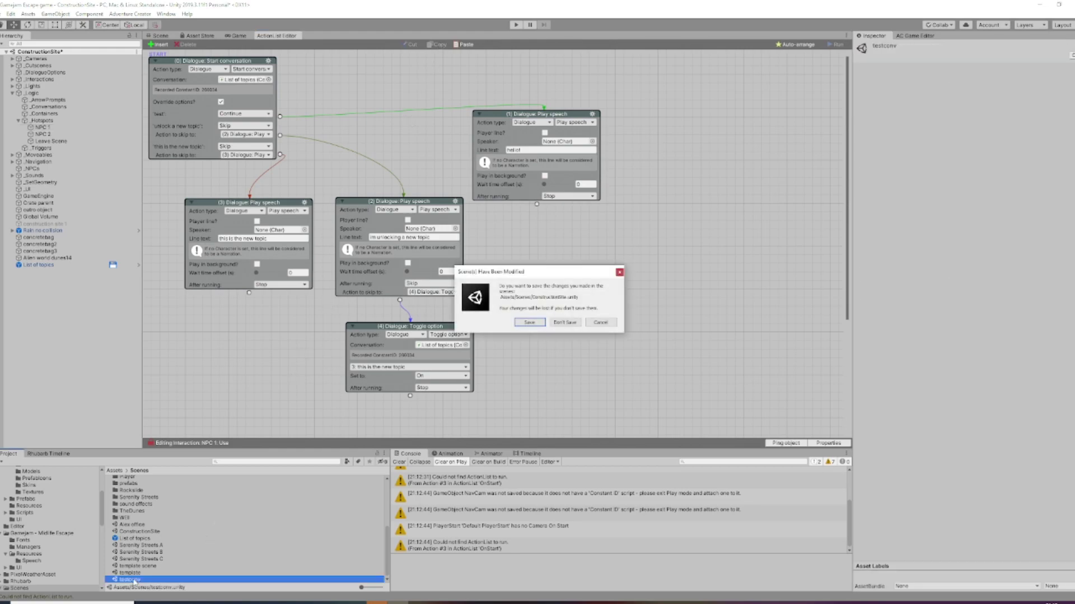
left_click(529, 323)
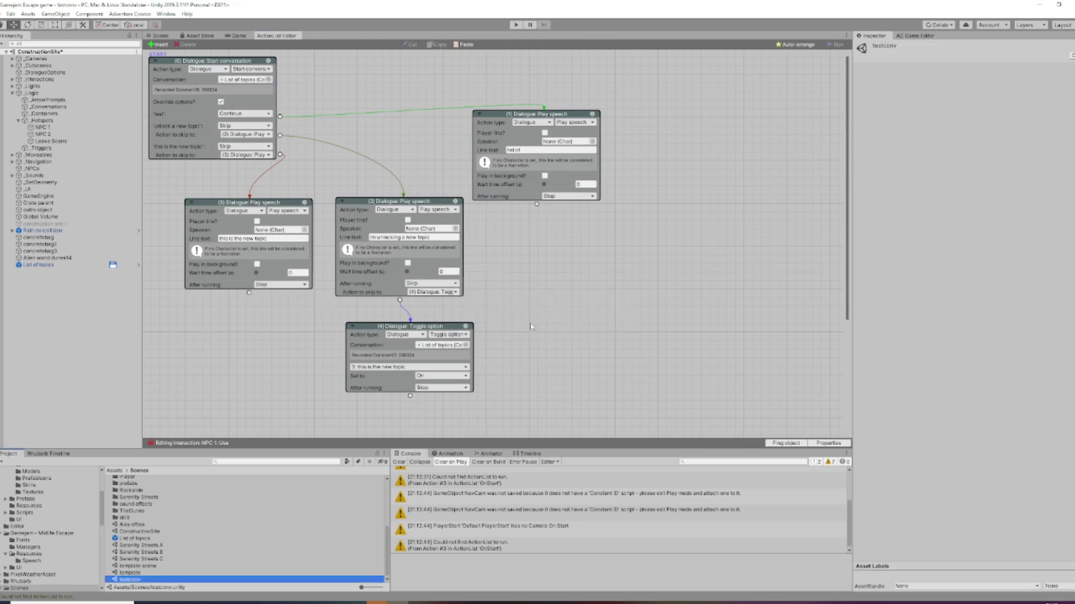
Paste the copied actions into testconv NPC 1's Use list and move Start conversation to the front.
left_click(159, 35)
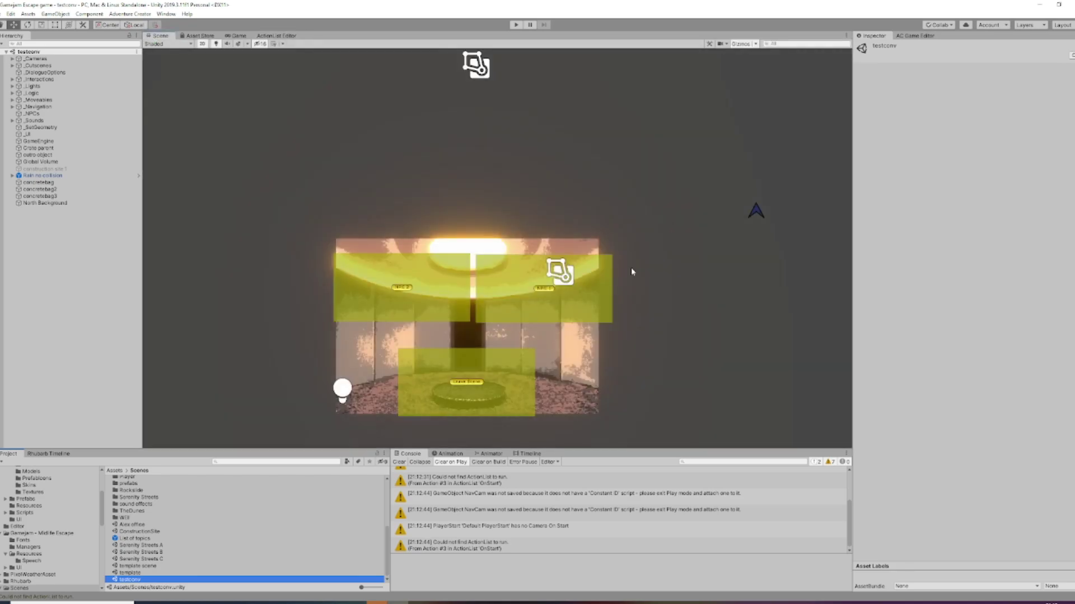
left_click(589, 301)
left_click(276, 35)
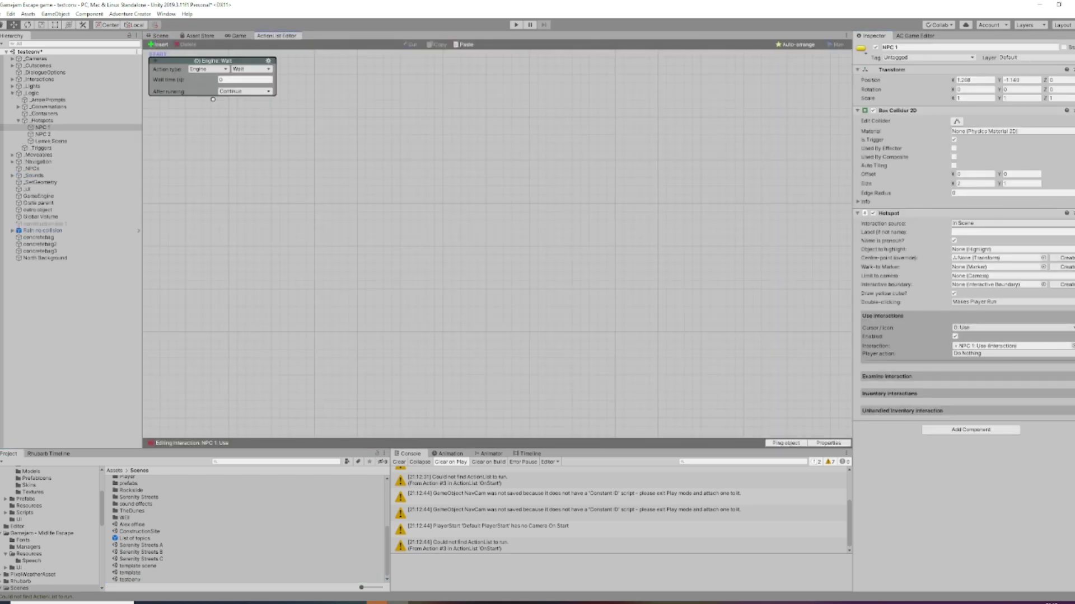
right_click(241, 124)
left_click(278, 137)
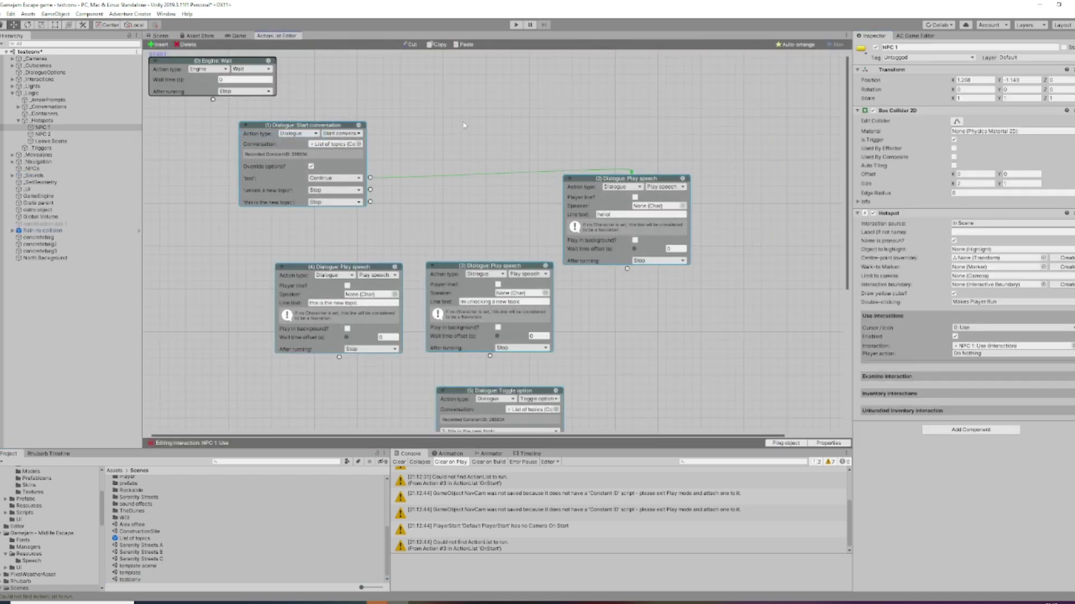
left_click(359, 125)
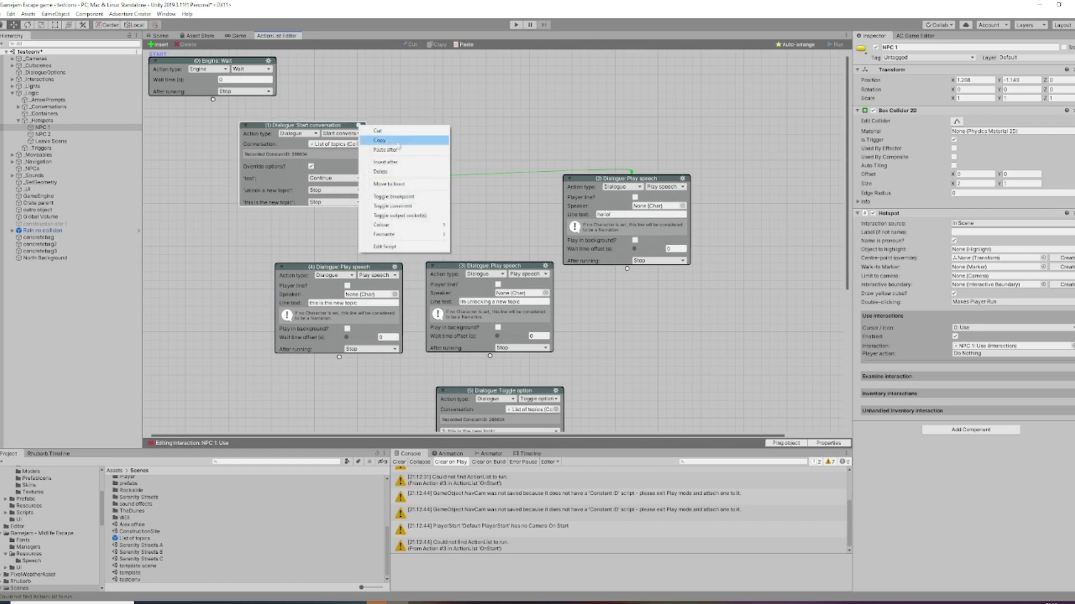
left_click(398, 184)
Delete the Engine: Wait action and relink both topic options to their speech actions.
left_click_drag(268, 74, 454, 77)
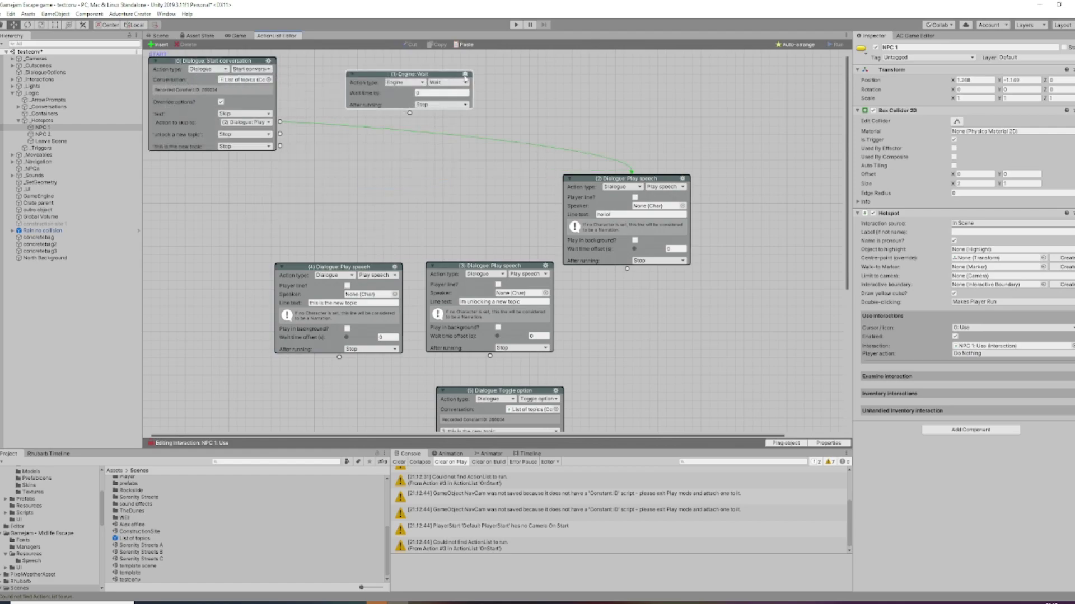
left_click(465, 76)
left_click(490, 120)
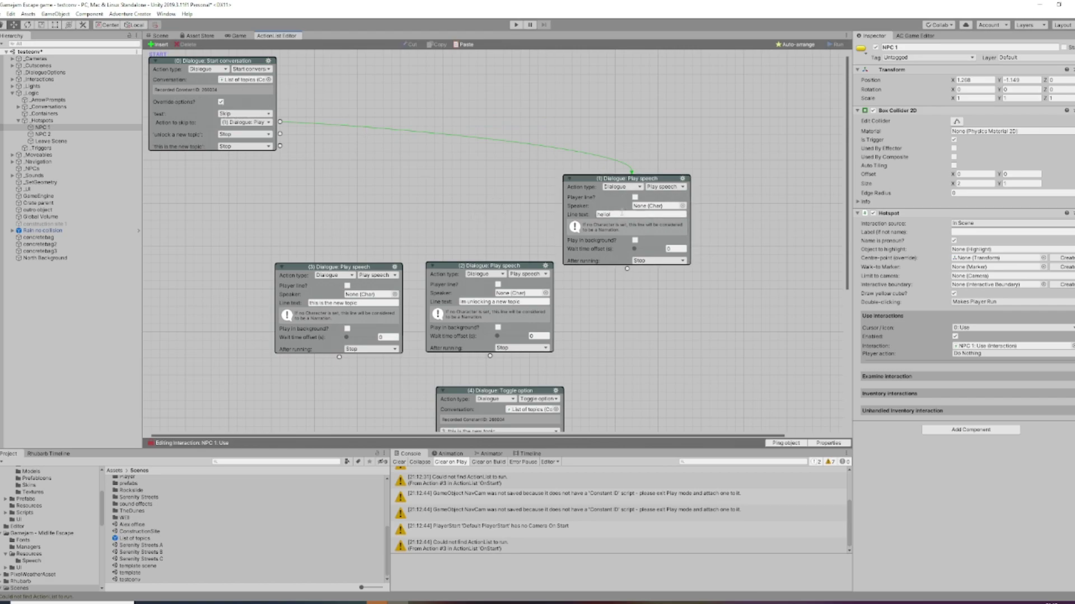
left_click_drag(279, 135, 504, 392)
scroll(509, 388, "down", 3)
left_click_drag(512, 342, 507, 339)
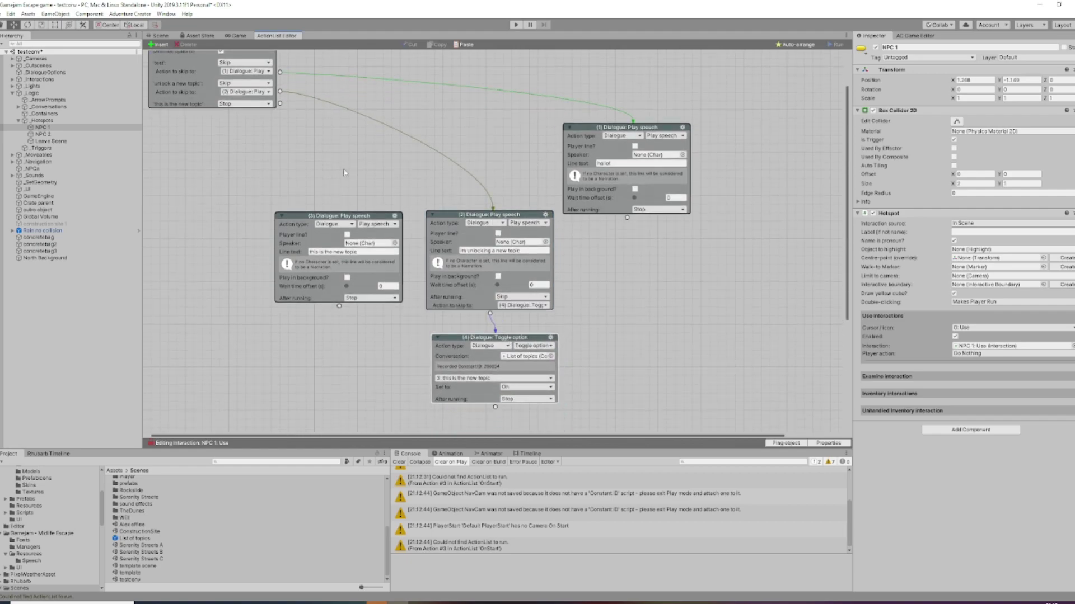
left_click_drag(281, 105, 339, 235)
left_click(365, 276)
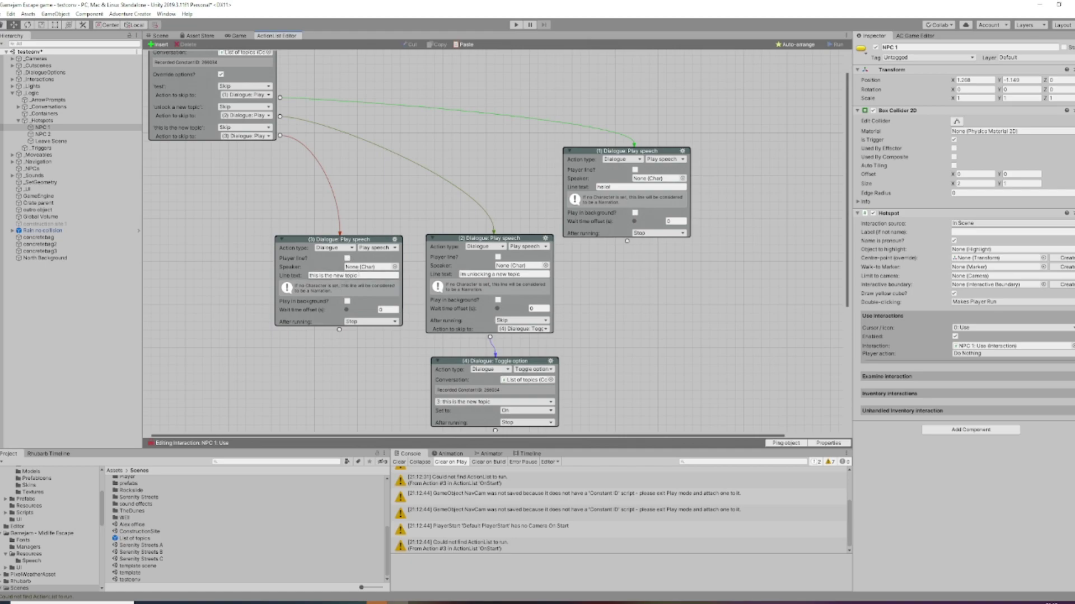
Edit the new topic speech line so it ends with 'but I am on scene'.
left_click(366, 276)
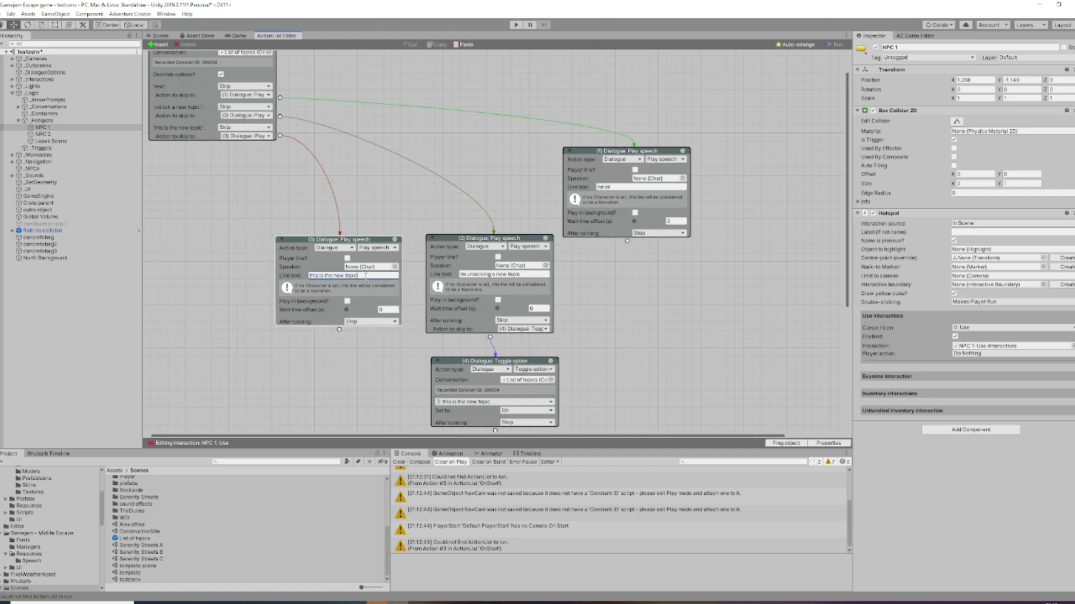
type("on scene 2")
left_click(363, 276, "shift")
key("BackSpace")
type("but I am on scene")
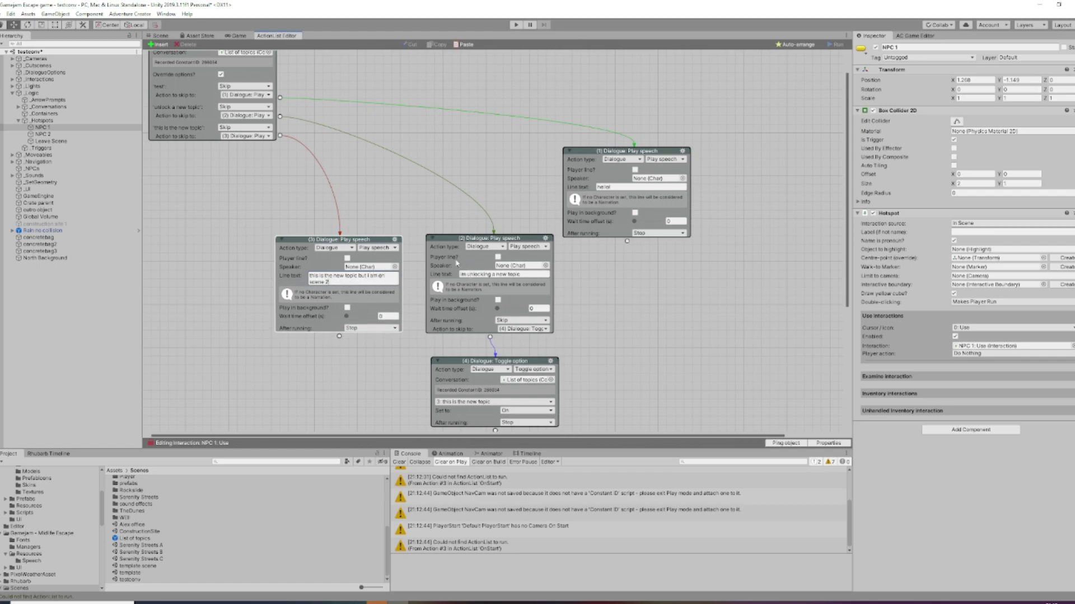
Append 'from scene' to node (1)'s hello line and return to the Scene view.
left_click(677, 318)
double_click(625, 187)
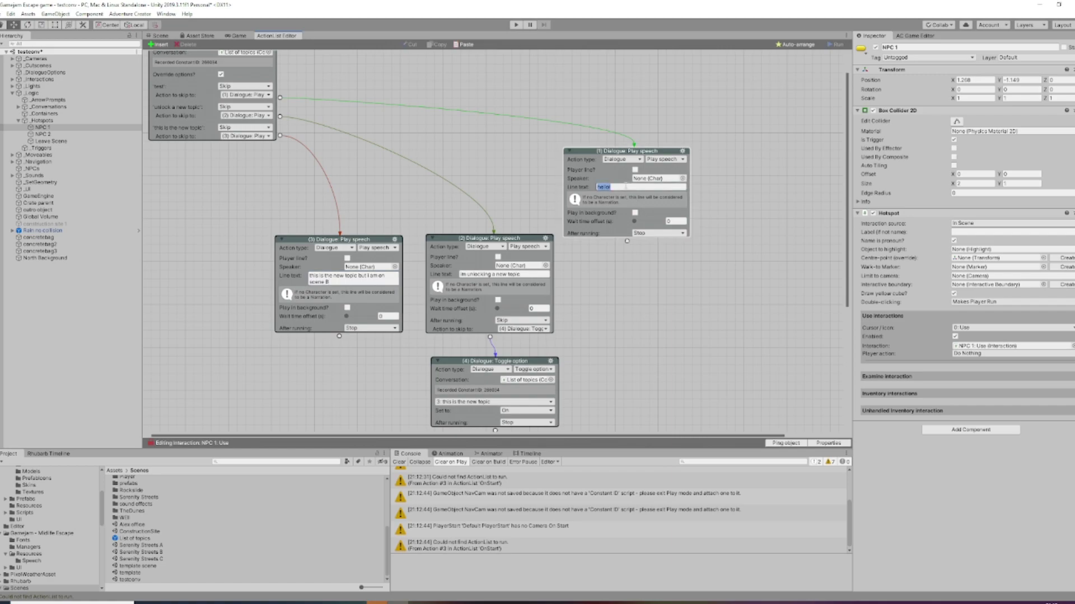
type("from scene B")
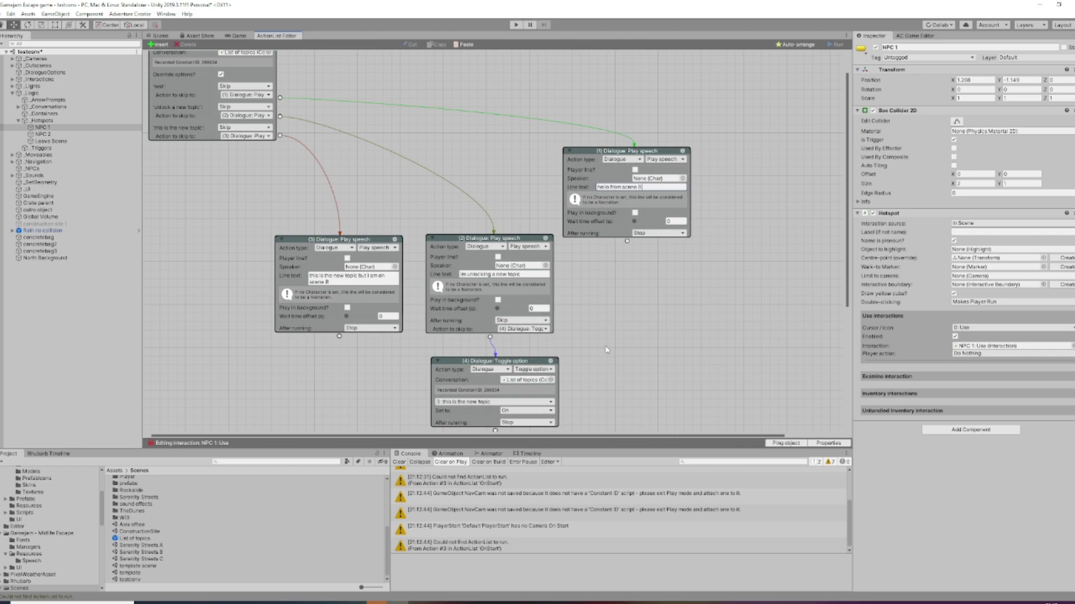
left_click(161, 35)
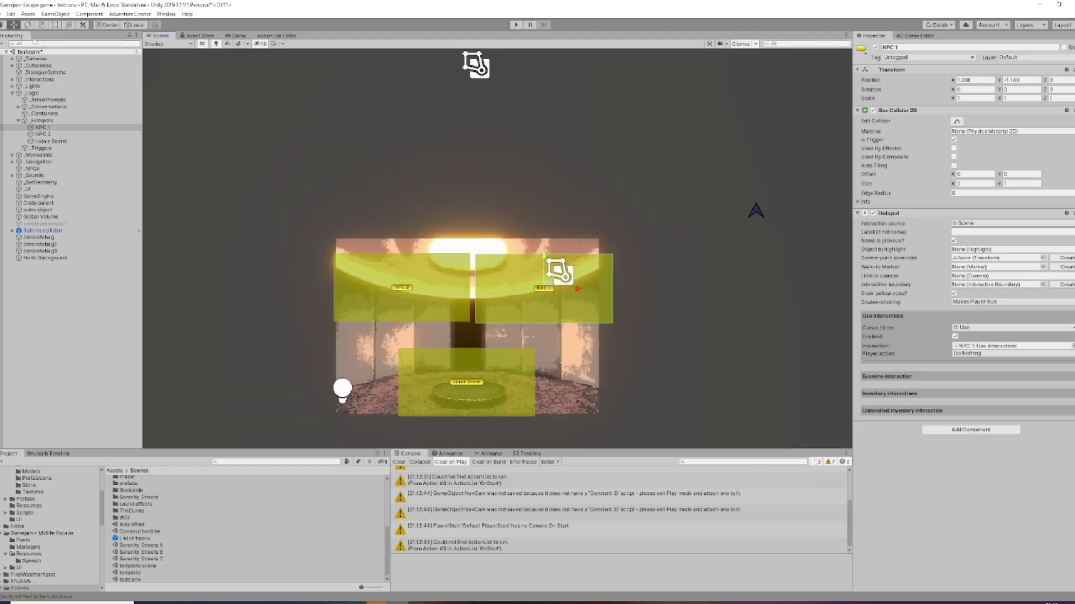
Save the testconv scene through the File menu.
left_click(3, 13)
left_click(11, 45)
left_click(600, 172)
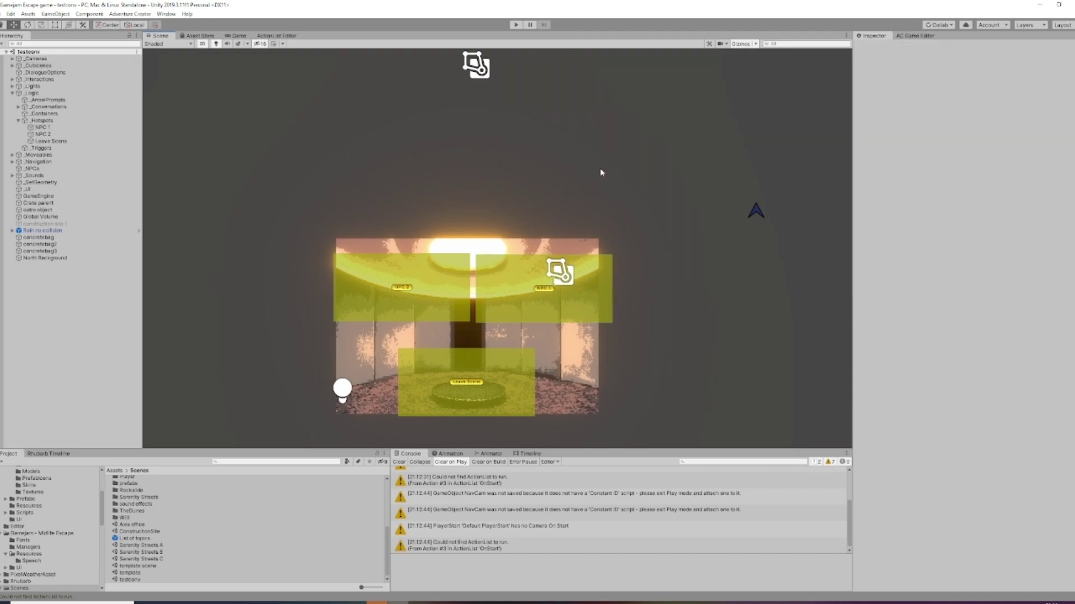
Select NPC 1 in the Scene view, then inspect the List of topics prefab.
left_click(594, 301)
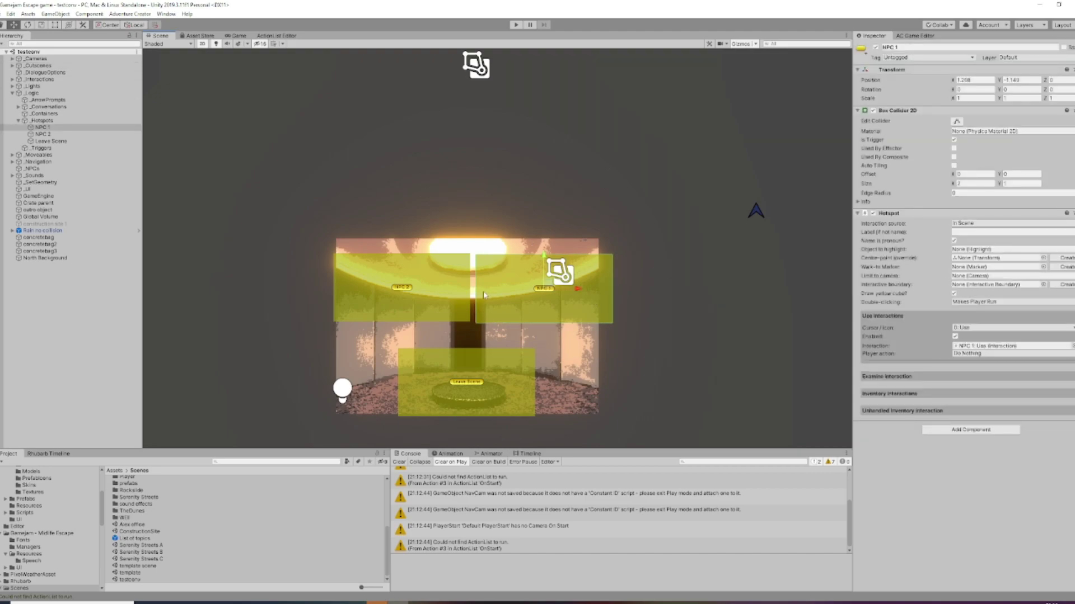
left_click(595, 190)
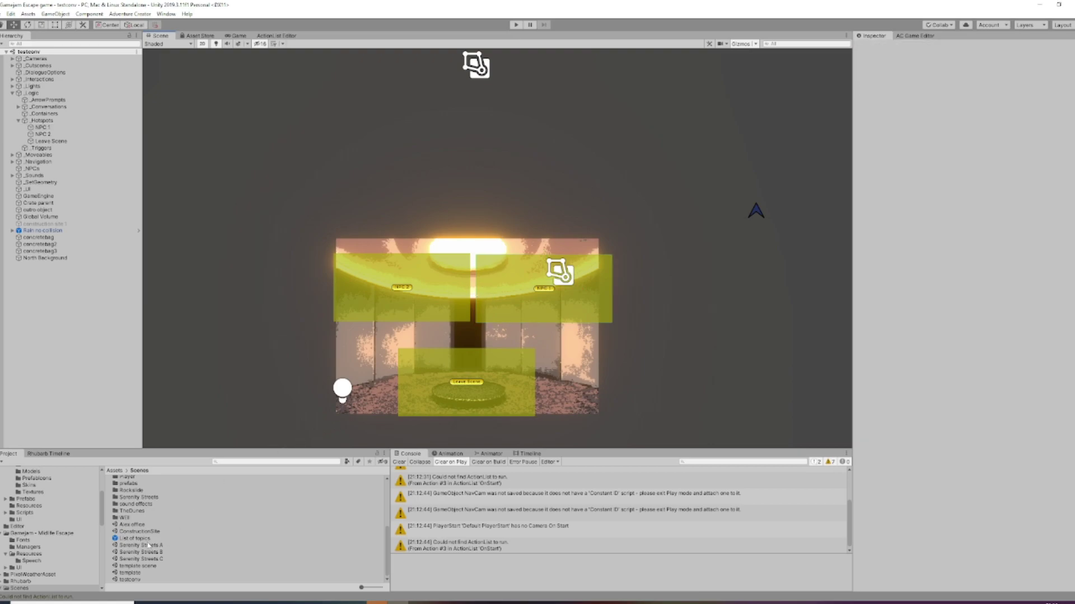
left_click(530, 317)
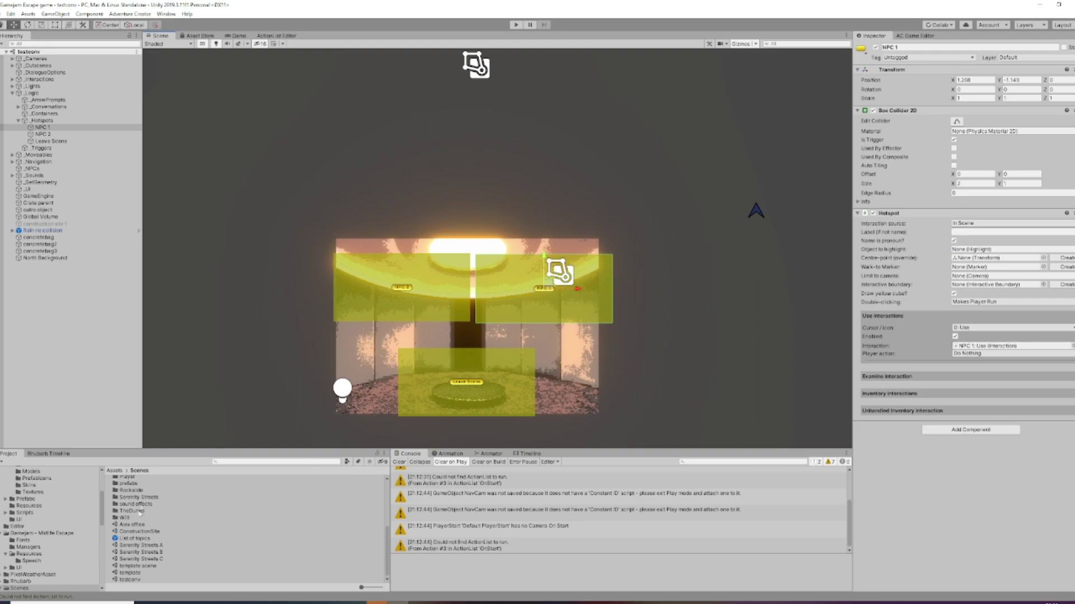
left_click(125, 538)
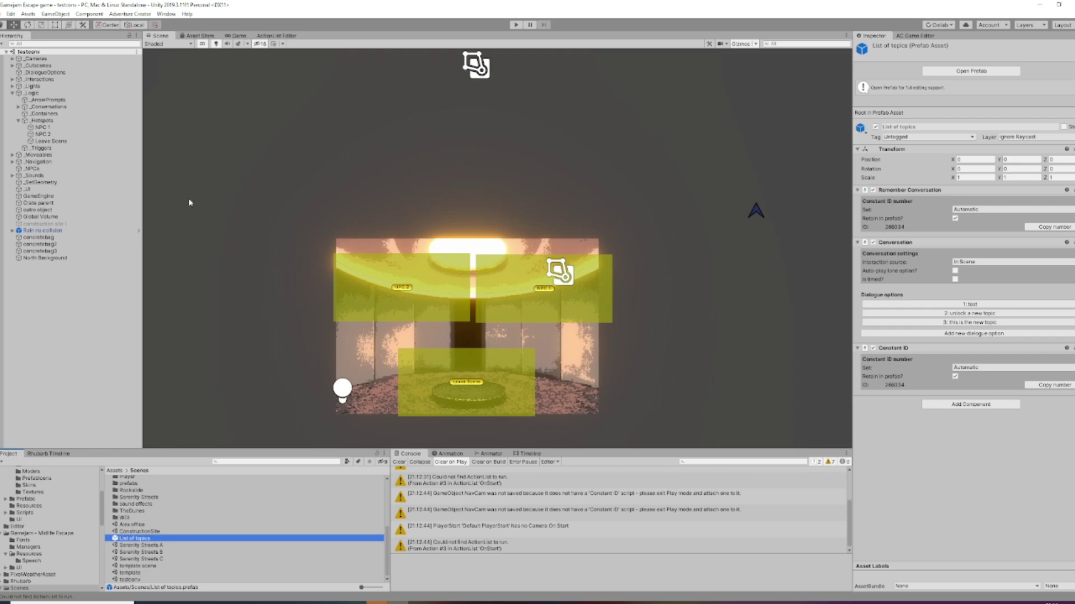
left_click(516, 26)
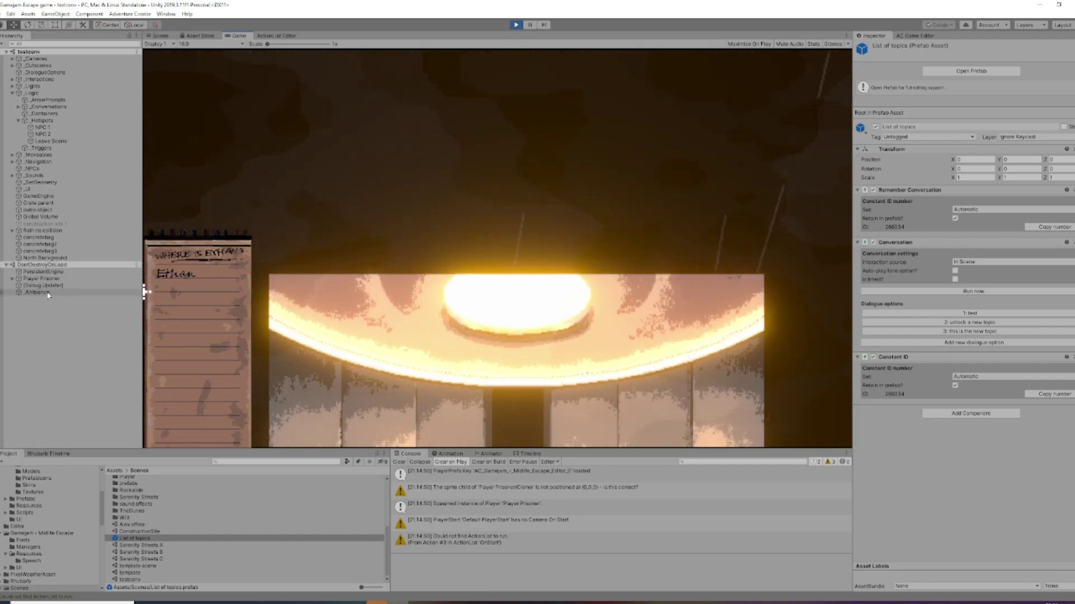
left_click(13, 278)
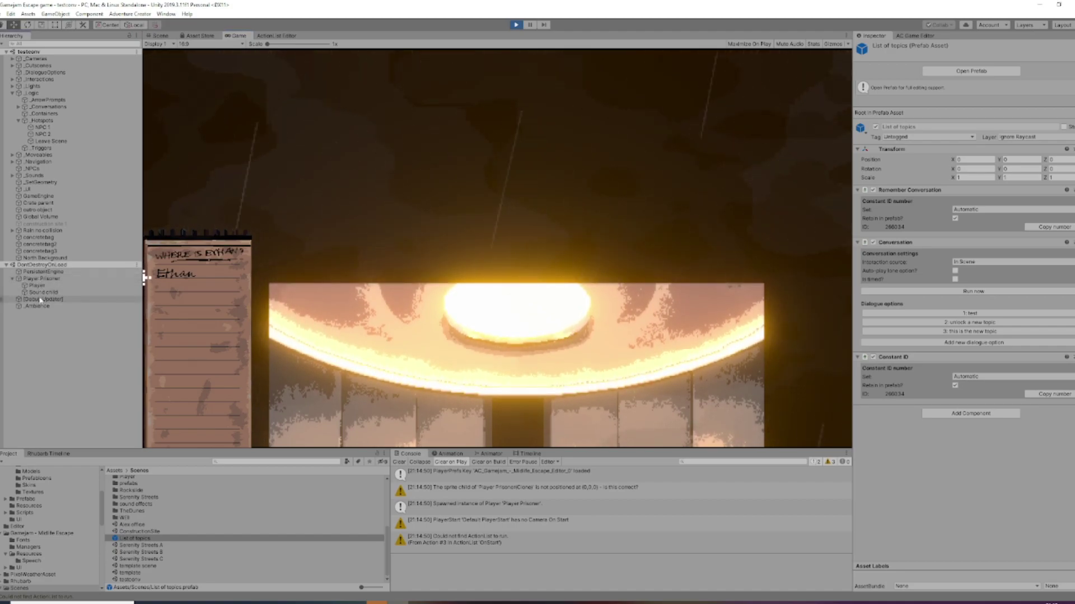
left_click(12, 278)
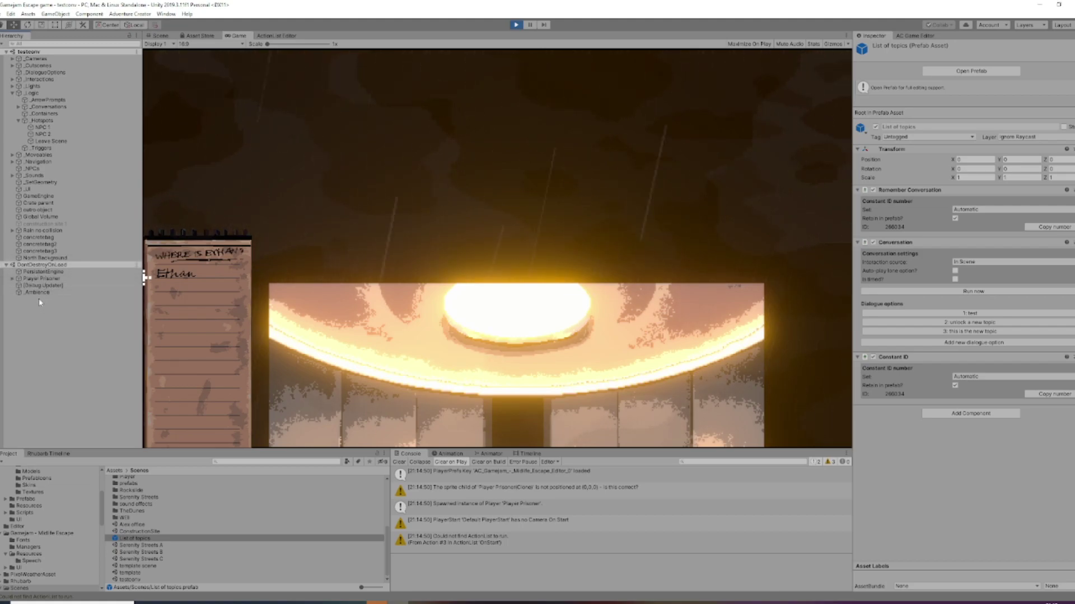
left_click(516, 25)
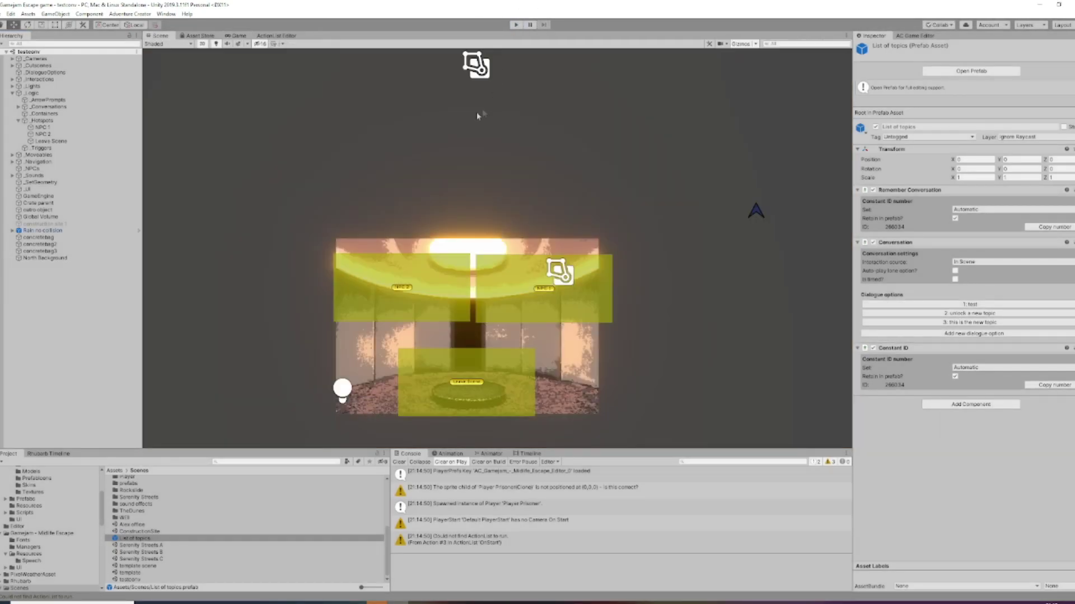
Drag a List of topics instance into the testconv Hierarchy and save the scene.
left_click(233, 236)
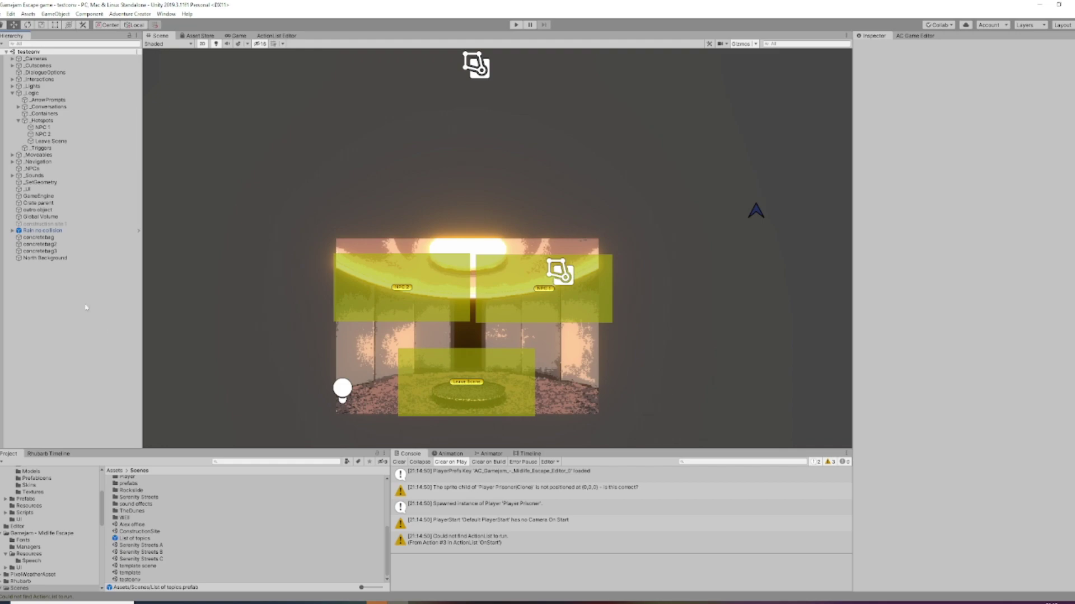
left_click_drag(135, 539, 70, 360)
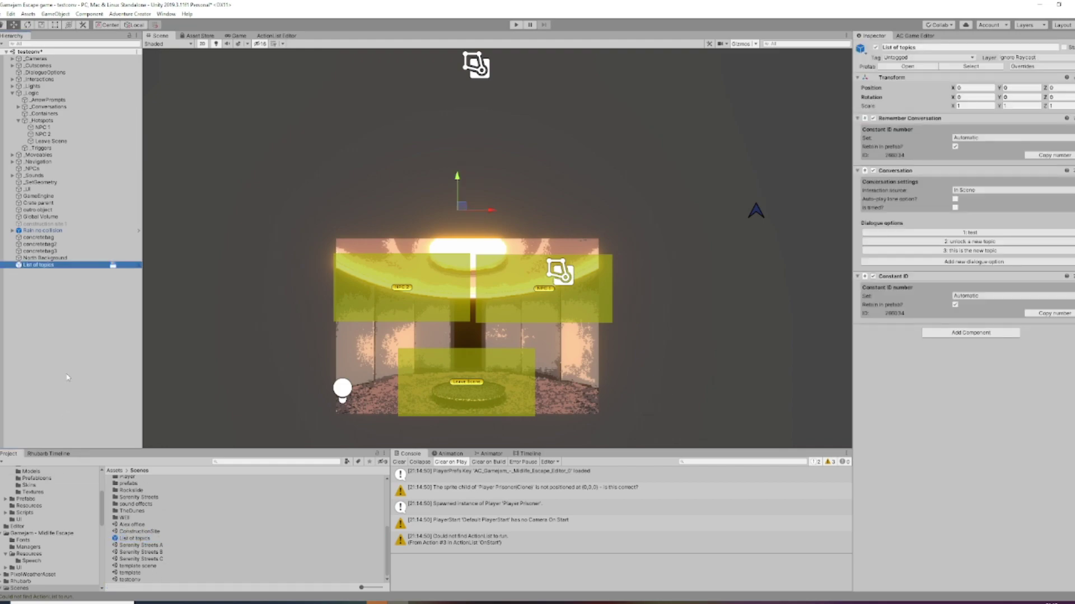
left_click(70, 369)
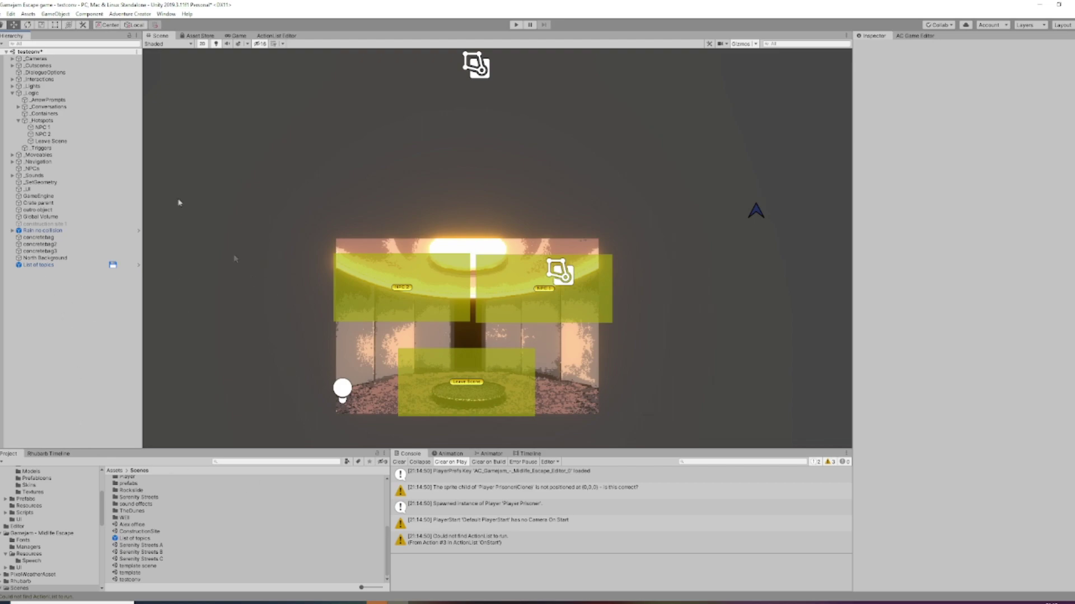
left_click(3, 13)
left_click(25, 49)
Compare the List of topics prefab asset with its scene instance in the Inspector.
left_click(147, 539)
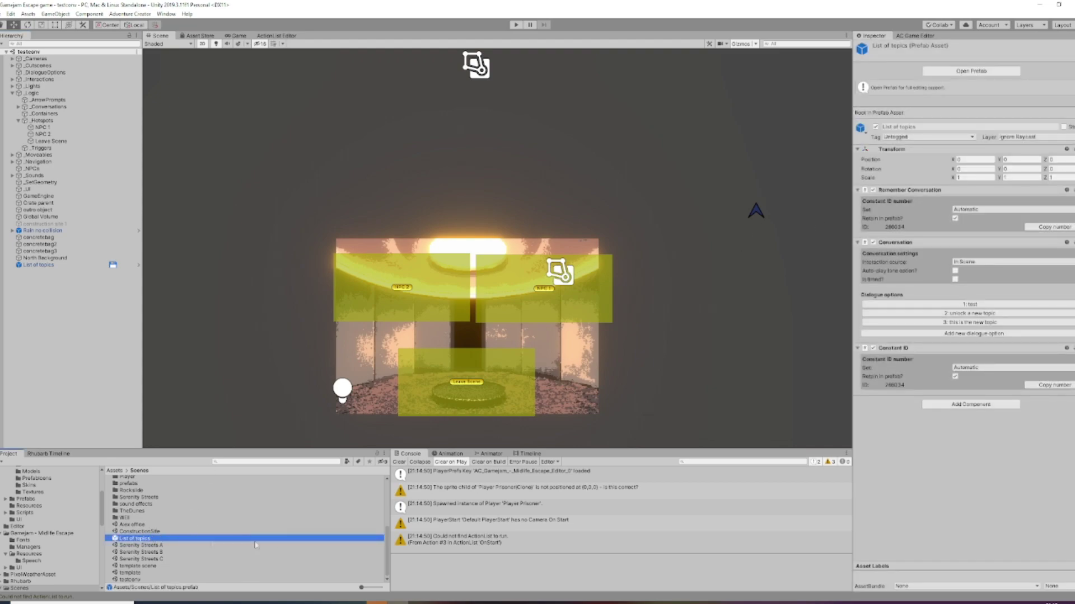
left_click(51, 264)
left_click(147, 538)
left_click(35, 265)
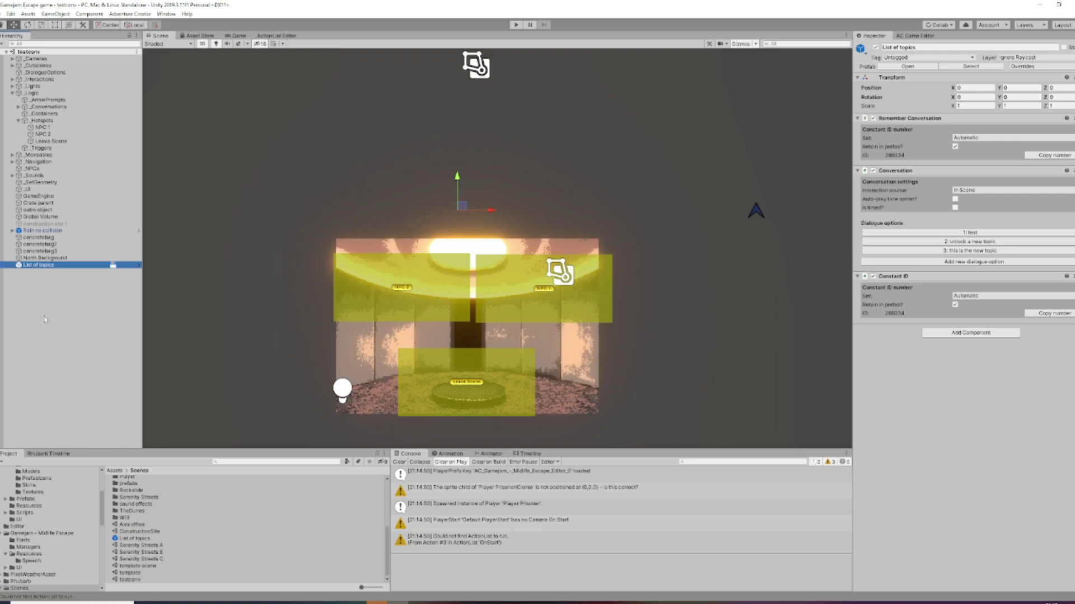
left_click(50, 341)
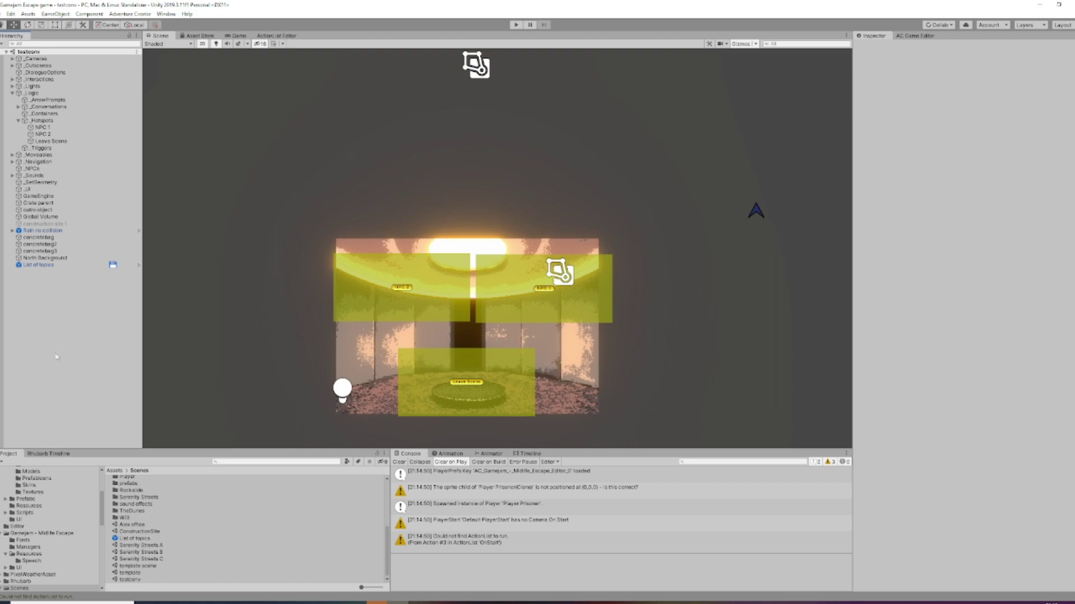
left_click(45, 265)
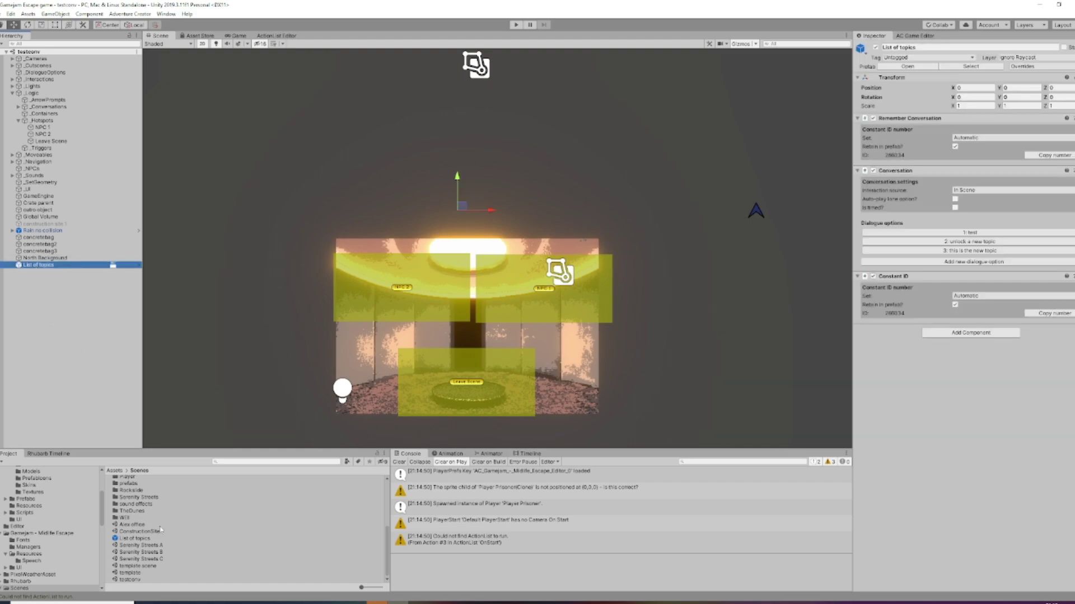
left_click(131, 539)
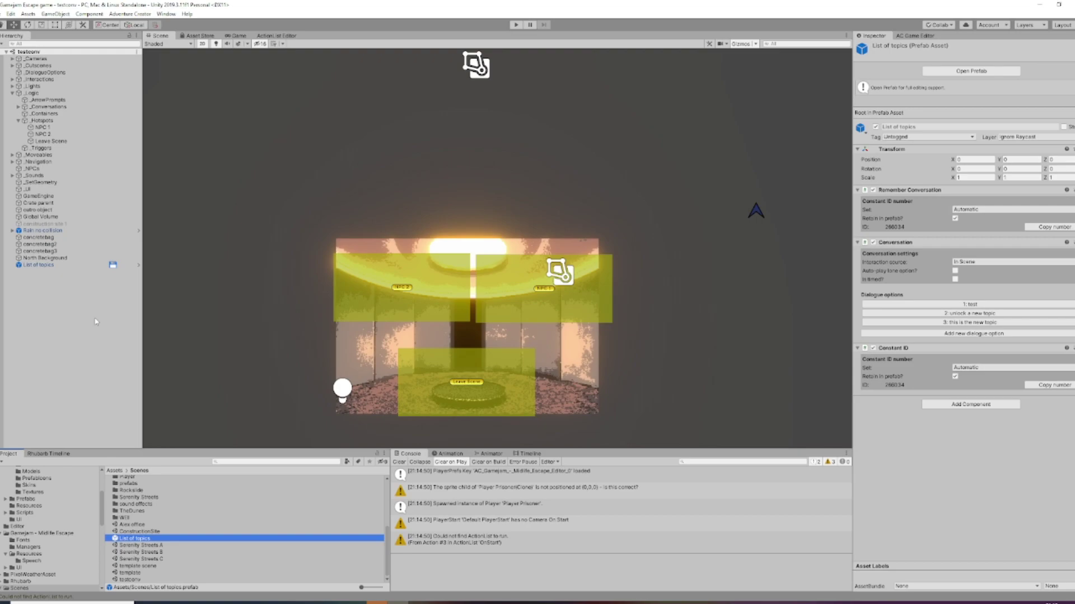
left_click(100, 355)
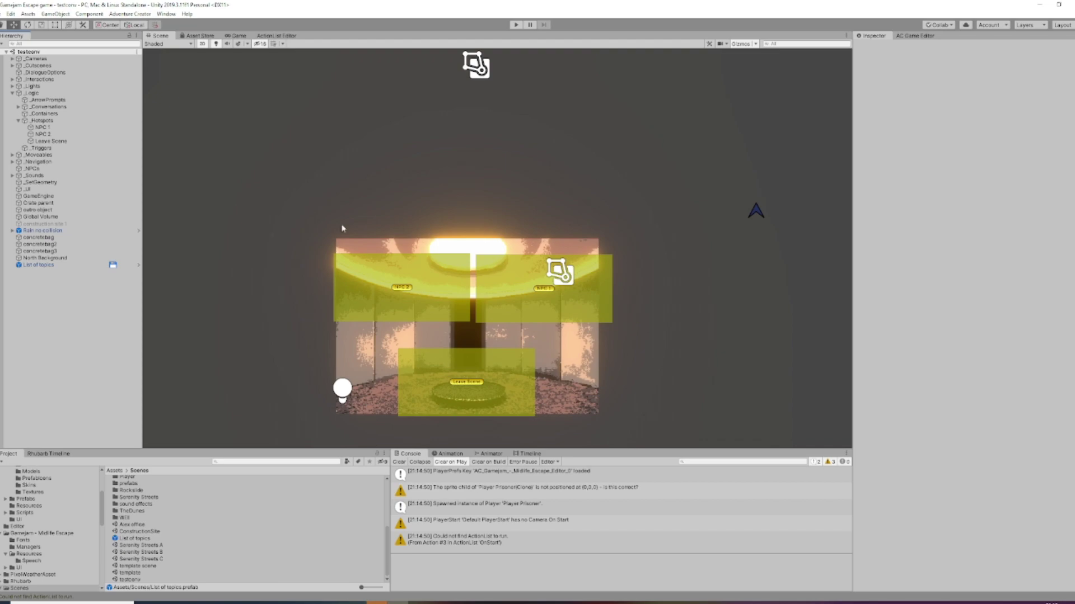
left_click(63, 266)
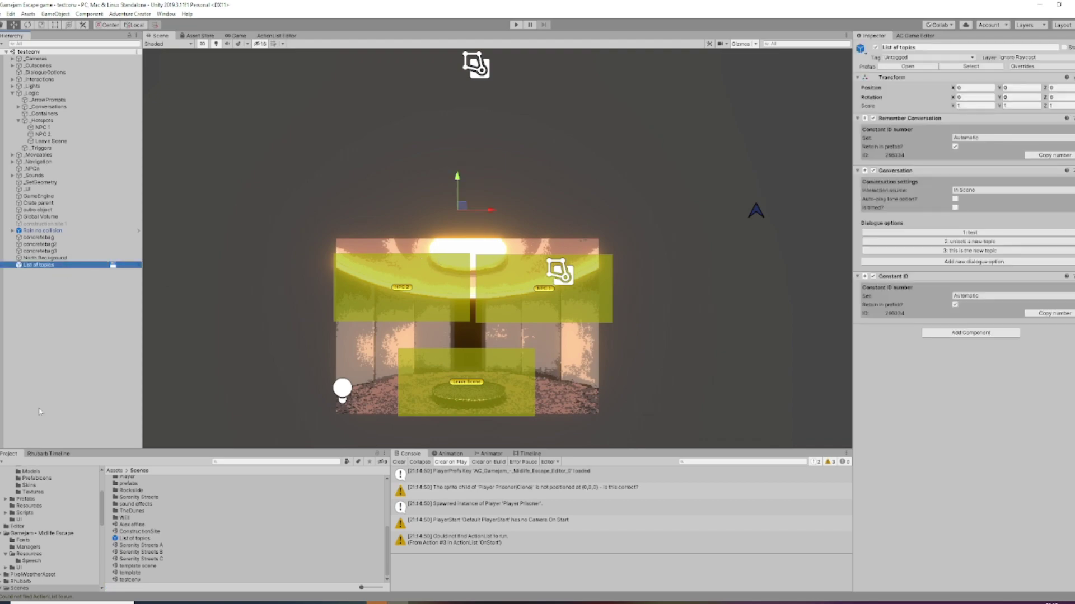
left_click(44, 374)
key("ctrl+z")
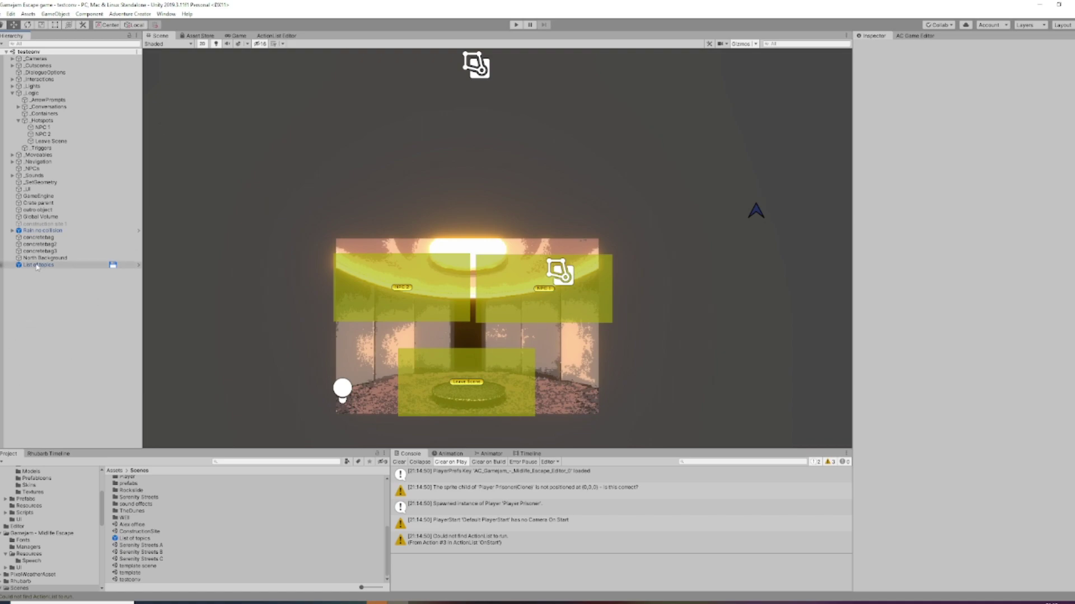
left_click(74, 369)
left_click(144, 538)
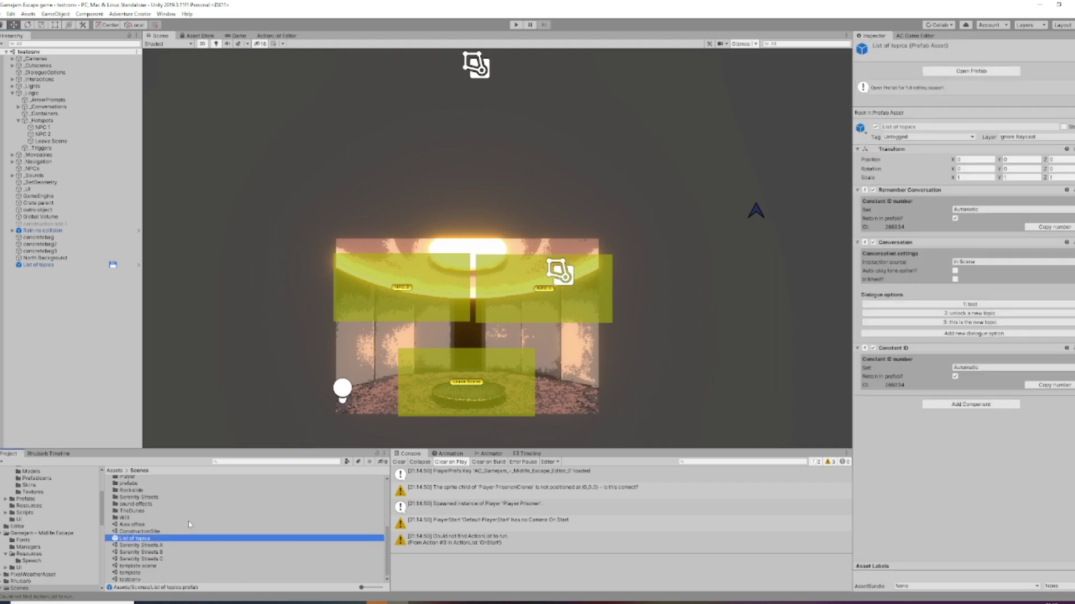
left_click(70, 327)
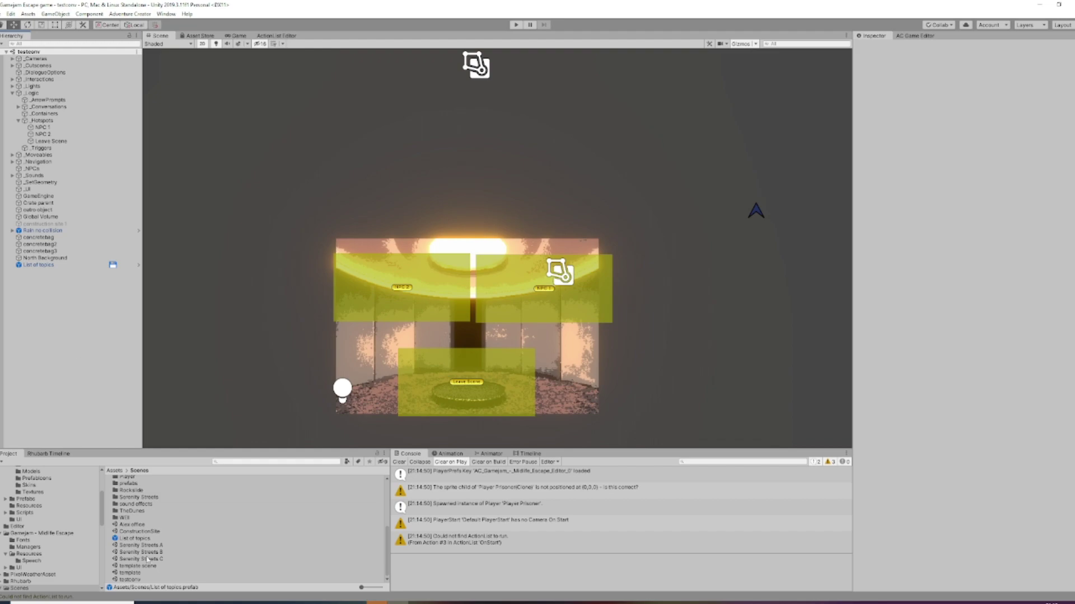
Inspect dialogue option 3 on the List of topics prefab asset.
left_click(135, 539)
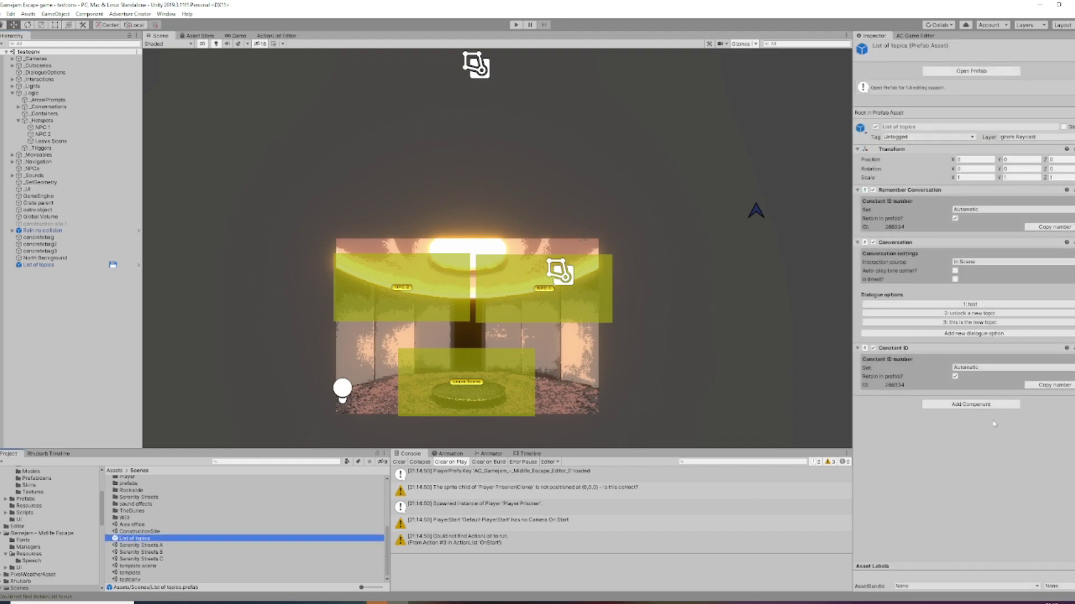
left_click(968, 323)
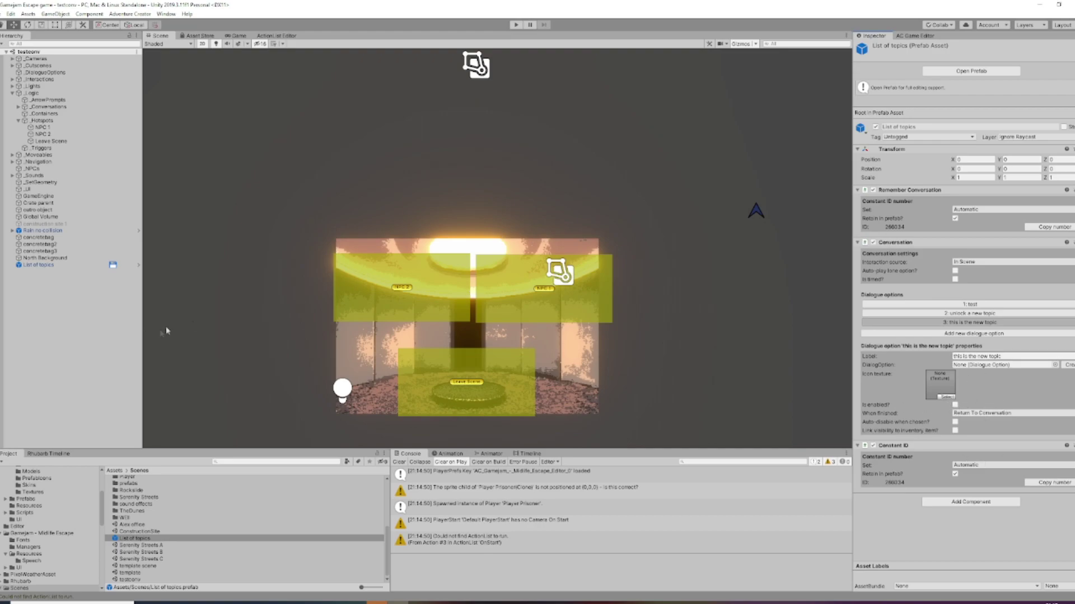
left_click(55, 333)
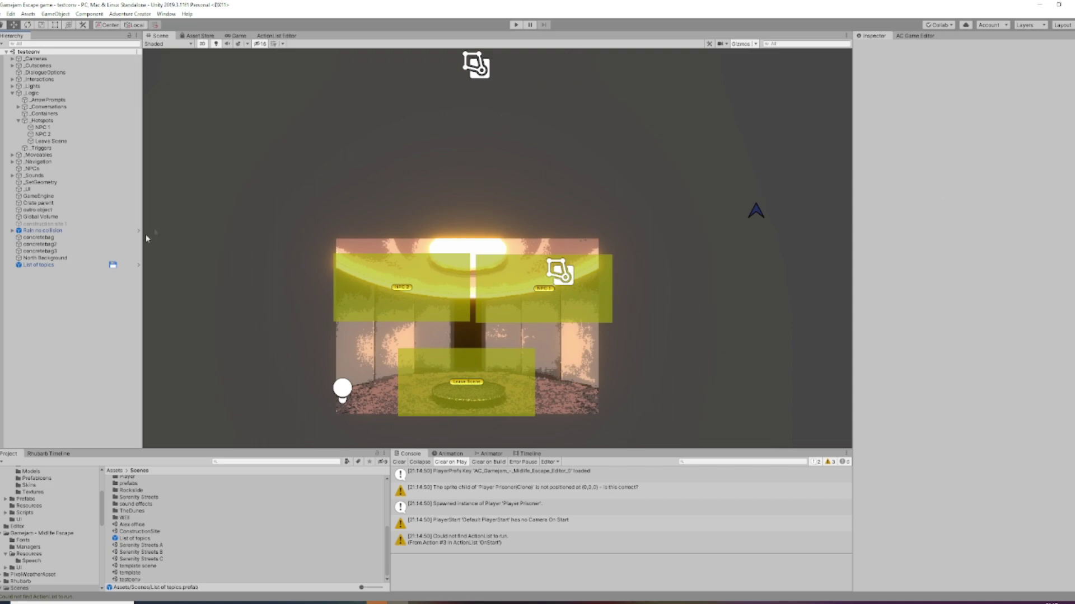
left_click(133, 539)
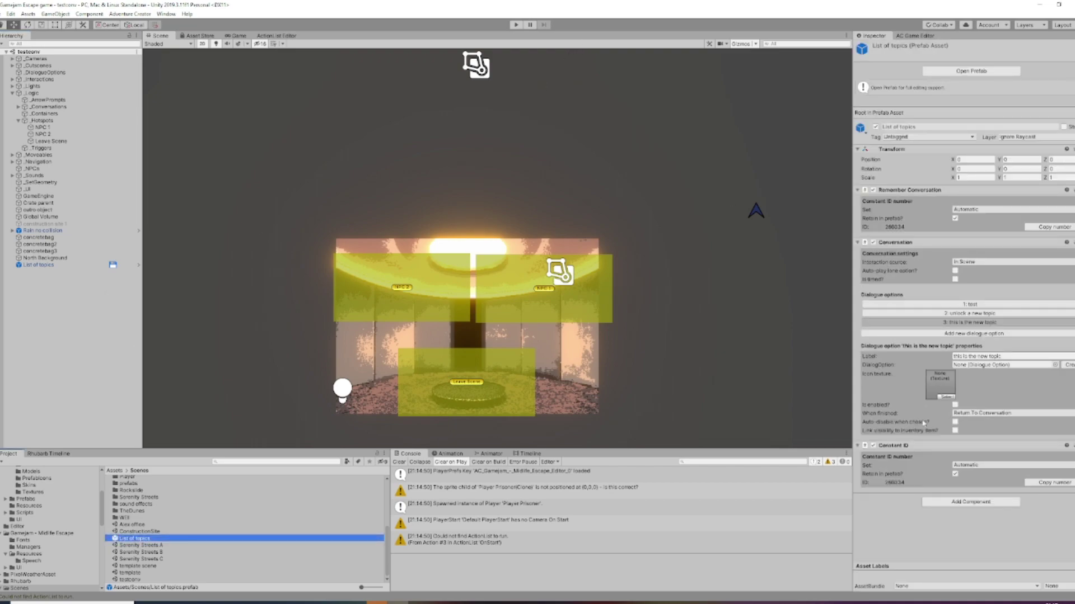
left_click(957, 502)
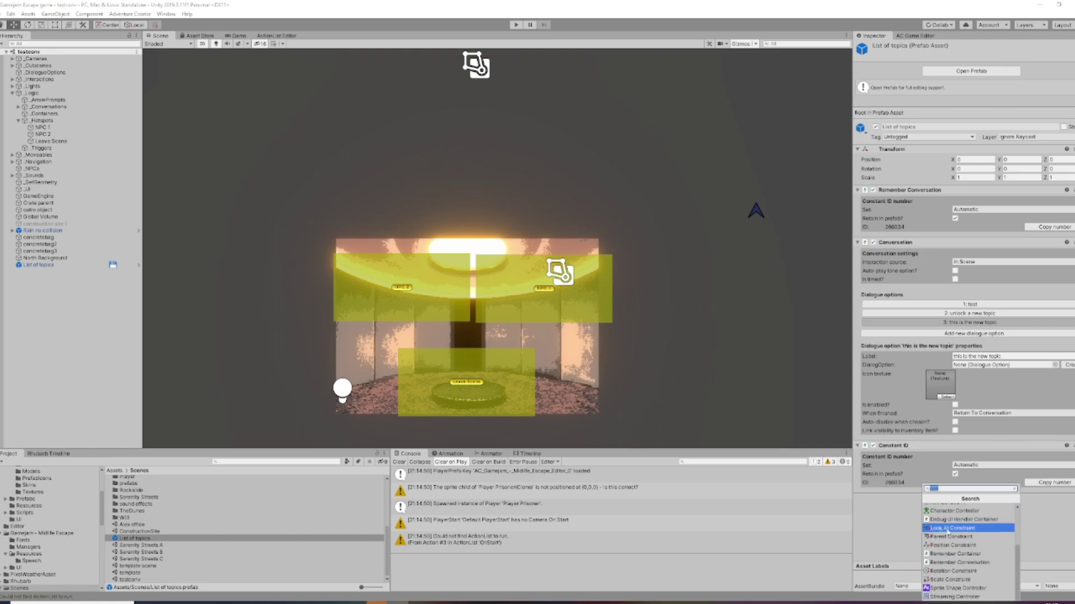
Search components for 'des' and add Dont Destroy Me to the List of topics prefab.
left_click(890, 525)
left_click(977, 504)
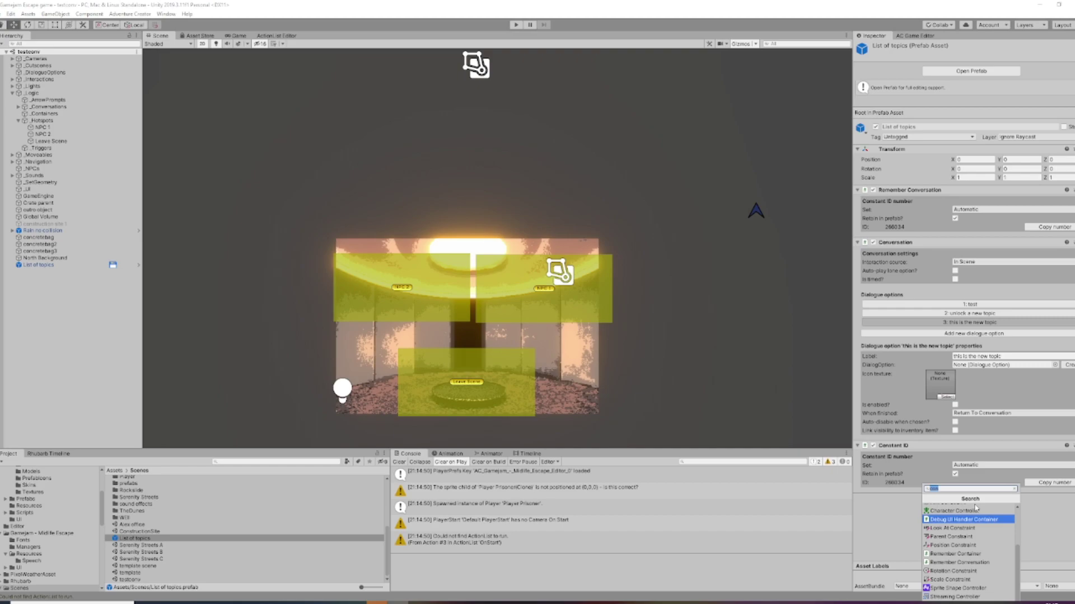
type("des")
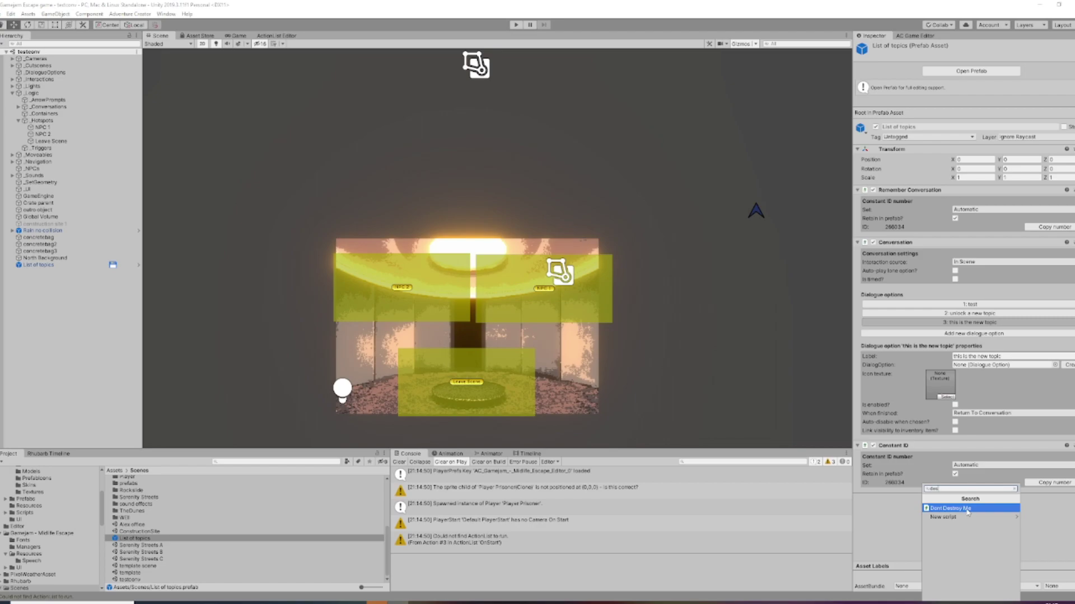
left_click(967, 510)
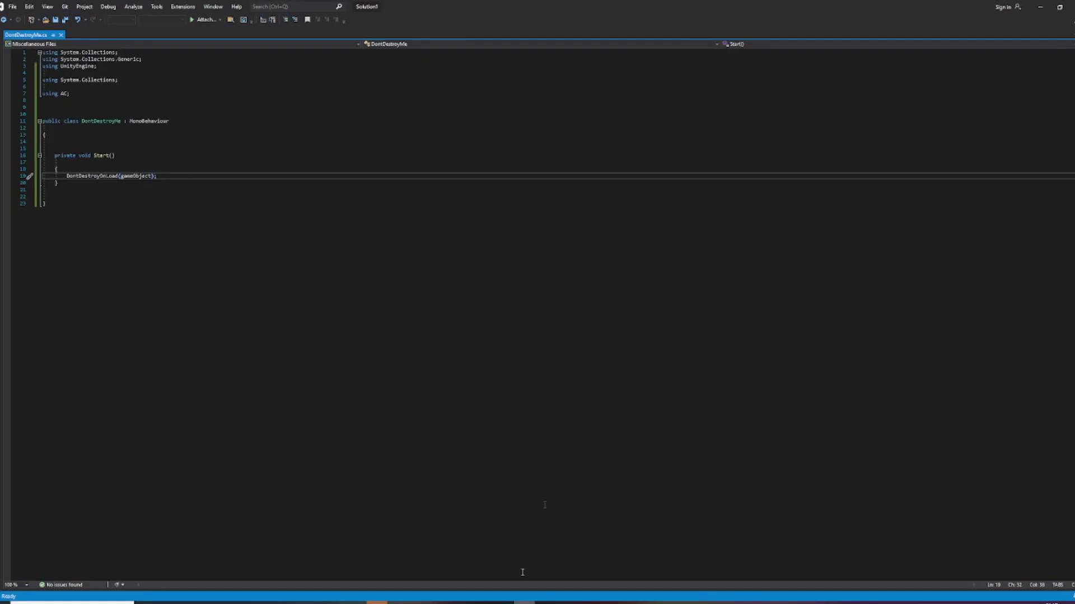
Review DontDestroyMe.cs, highlighting Start() and its DontDestroyOnLoad(gameObject) call, then minimize Visual Studio.
left_click(179, 258)
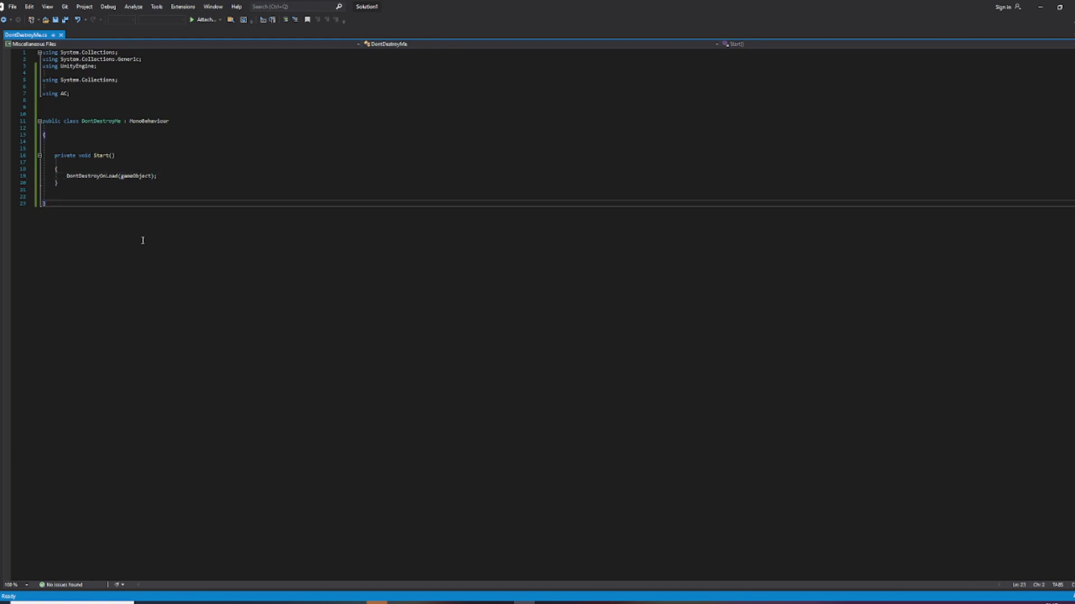
left_click_drag(173, 183, 42, 121)
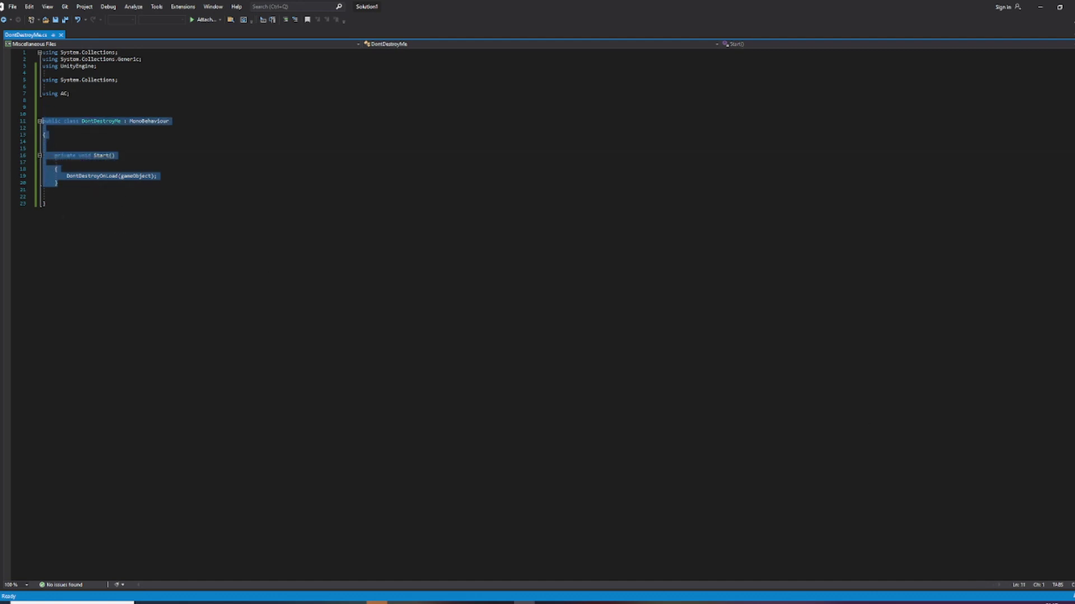
left_click(164, 271)
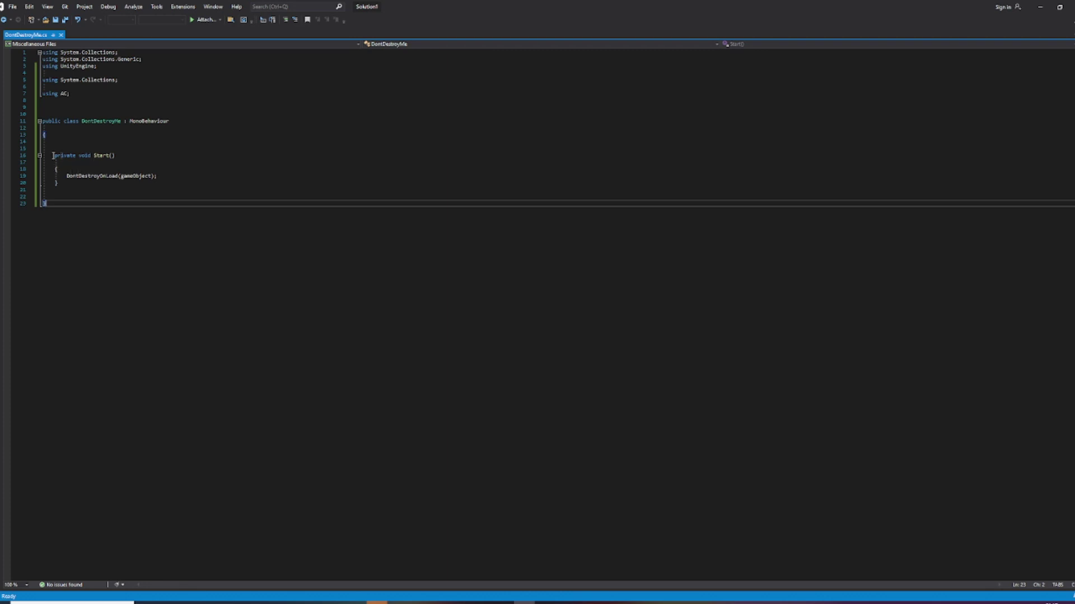
left_click_drag(66, 176, 182, 176)
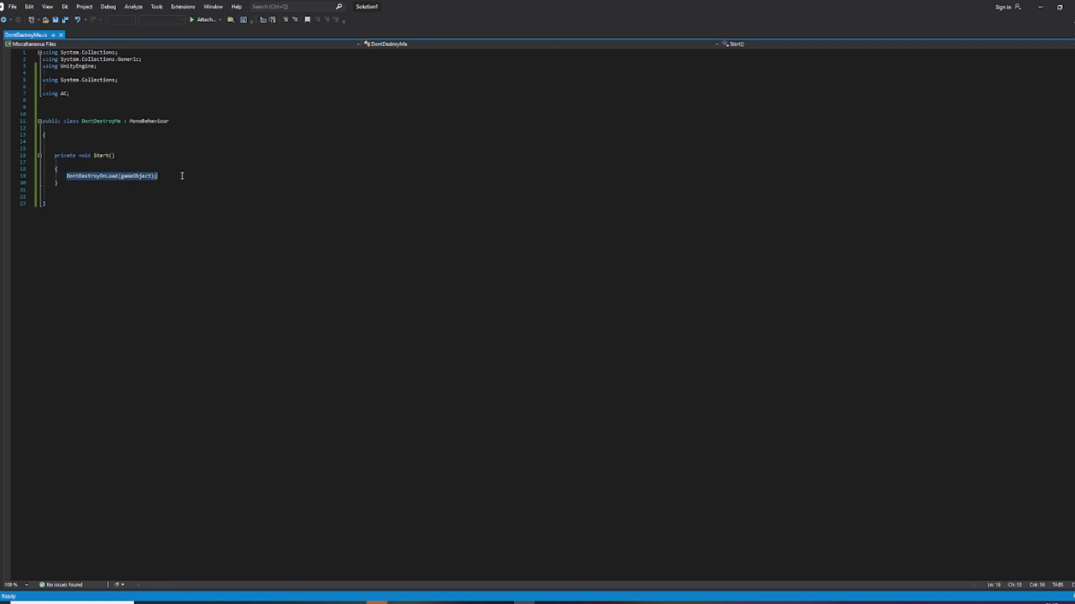
left_click(127, 175)
left_click(159, 242)
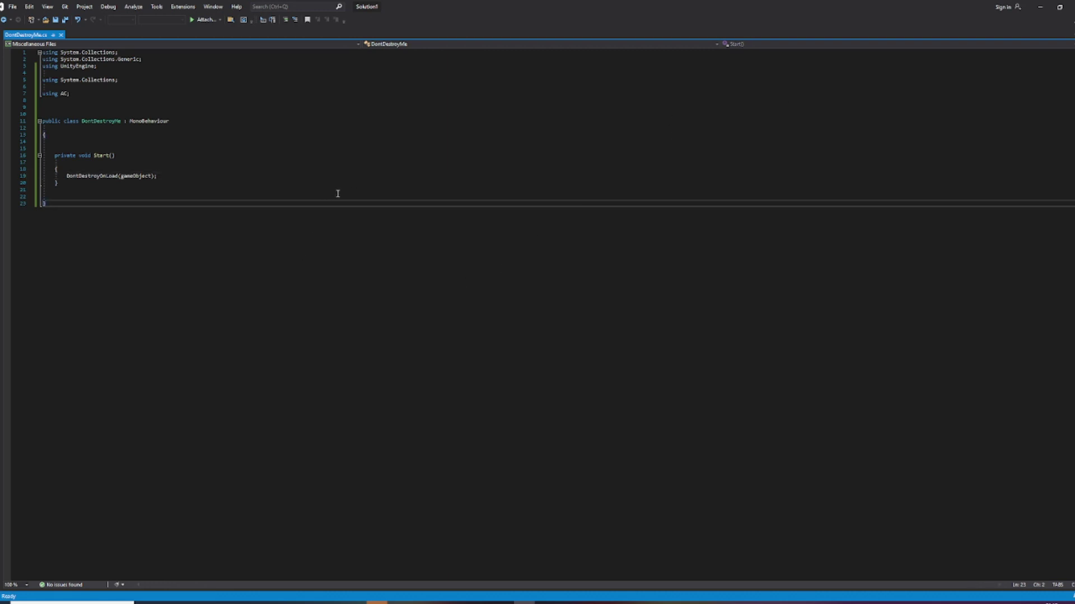
left_click(1039, 7)
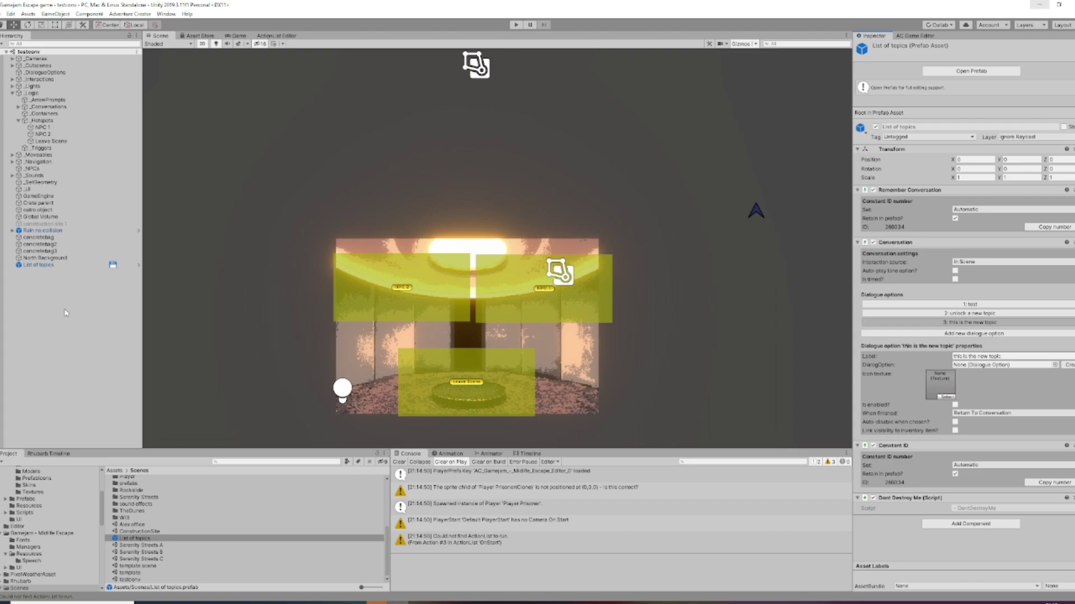
Play testconv, talk to NPC 1, choose 'unlock a new topic', and end the conversation.
left_click(38, 266)
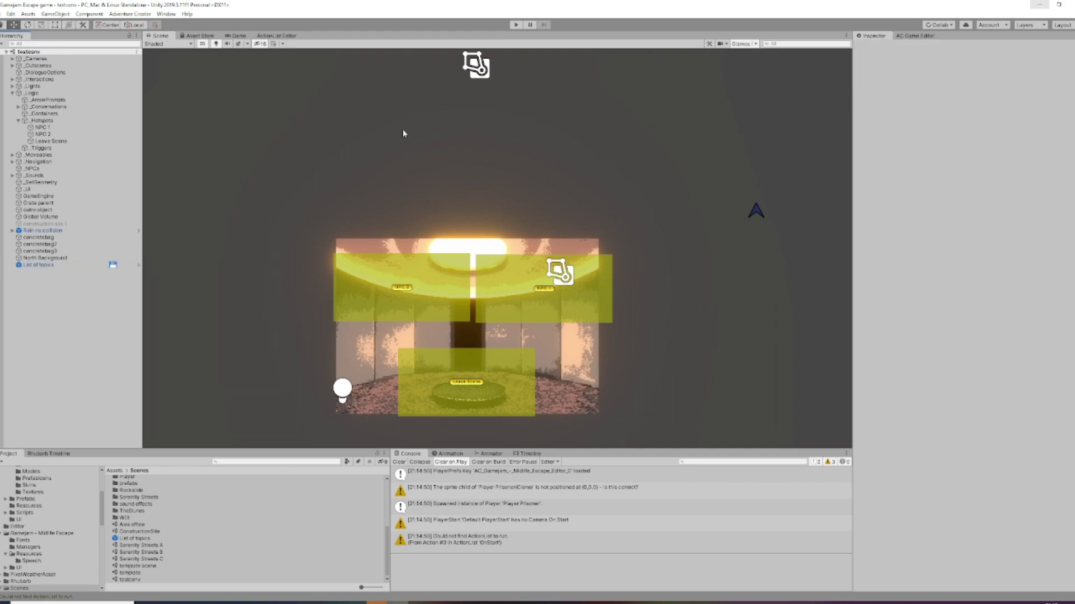
left_click(515, 26)
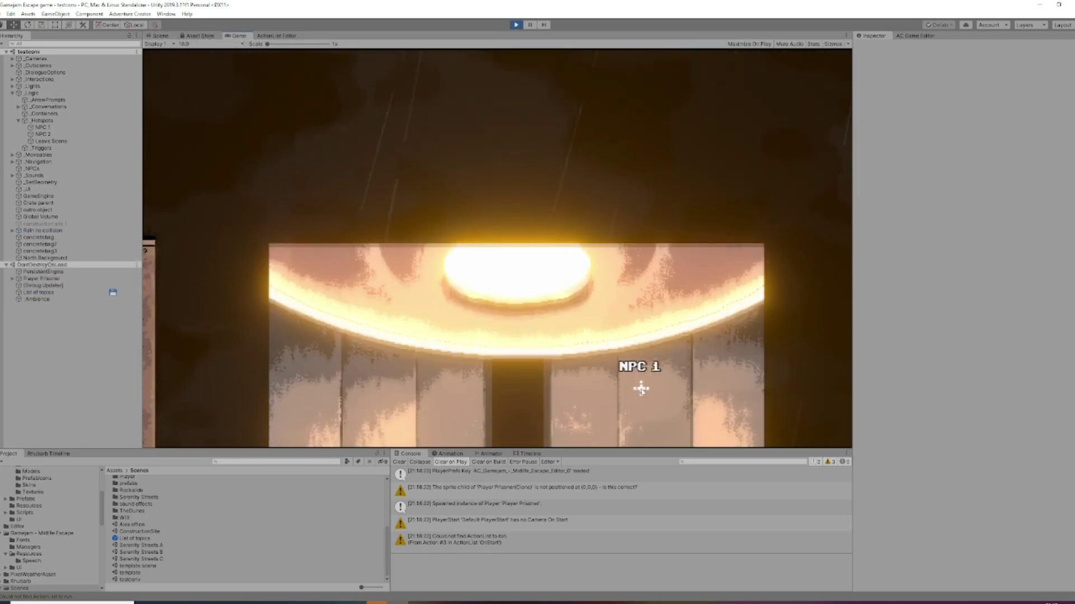
left_click(640, 390)
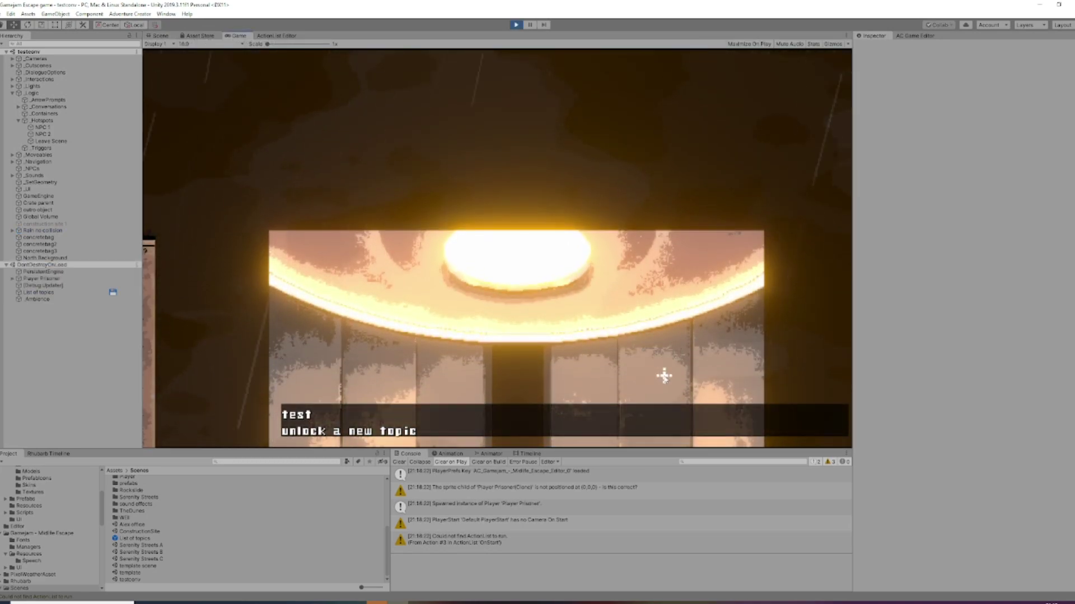
left_click(319, 431)
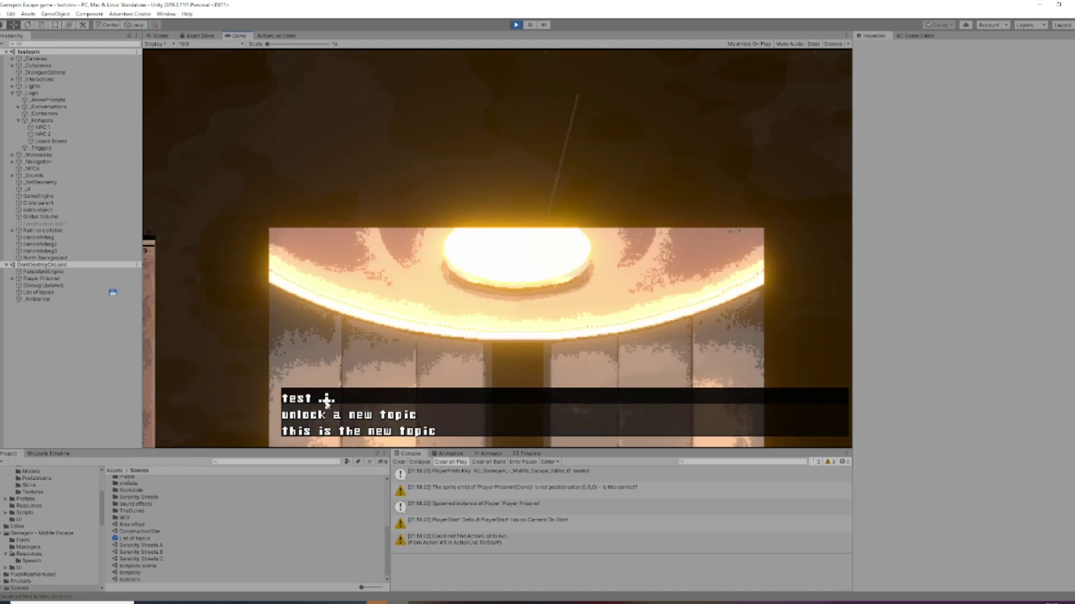
left_click(371, 353)
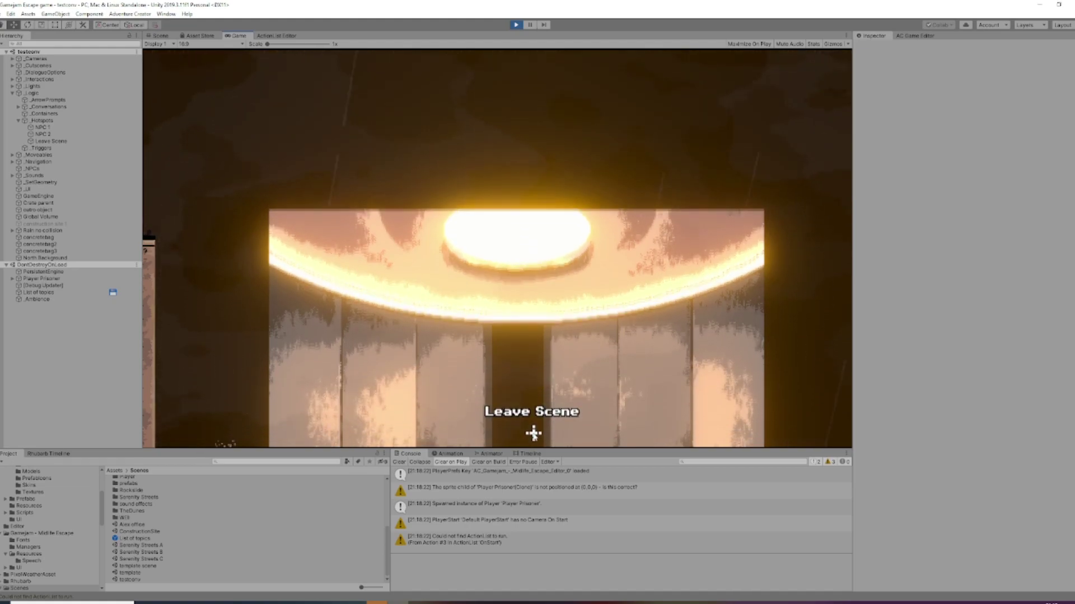
Exit to ConstructionSite, talk to NPC 1 there, then stop Play mode.
left_click(533, 434)
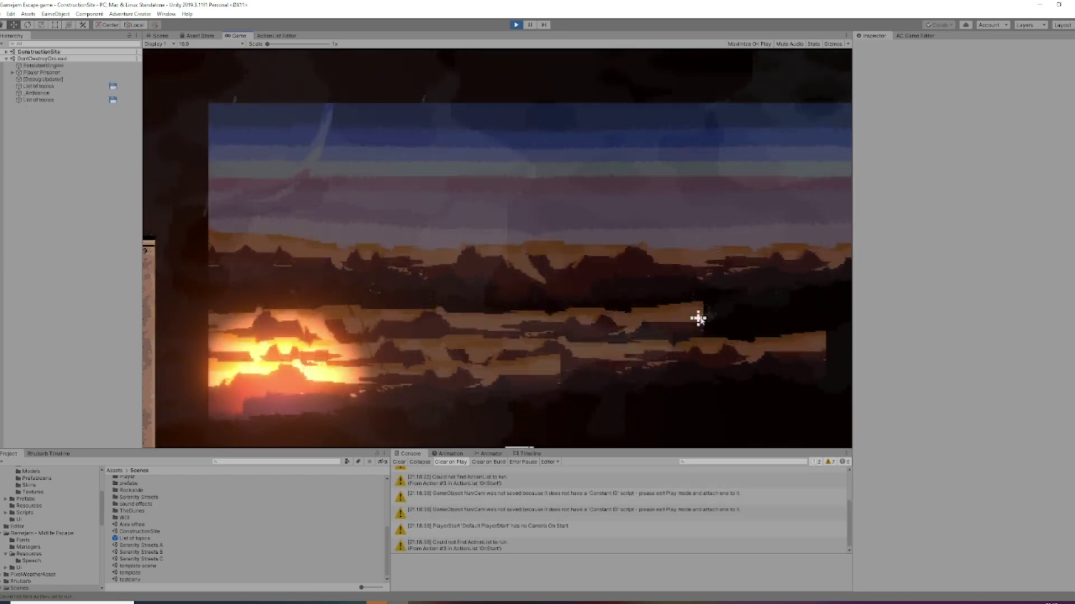
left_click(751, 292)
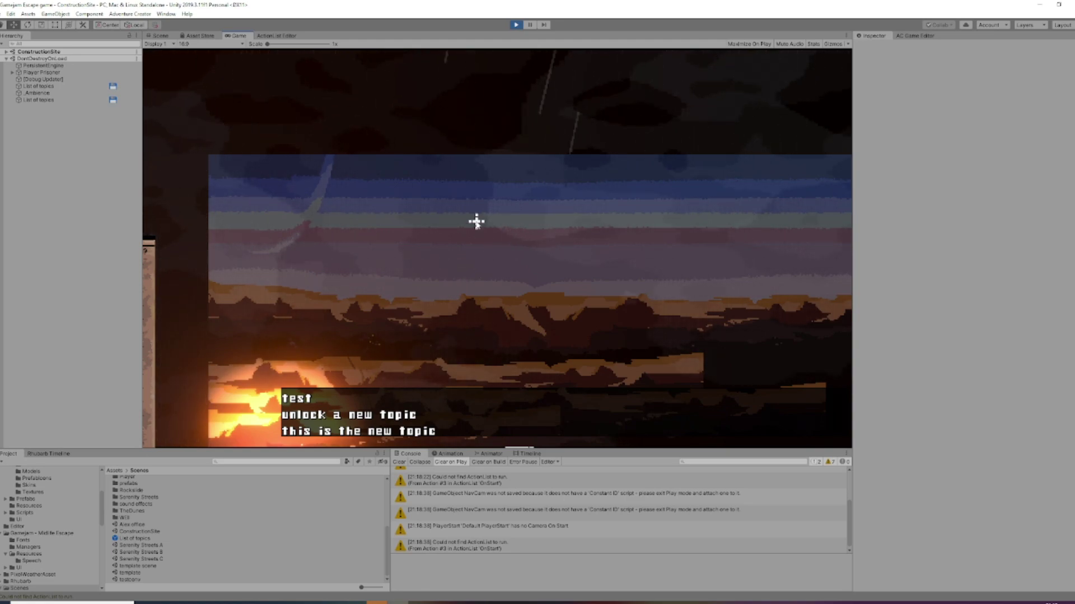
left_click(516, 24)
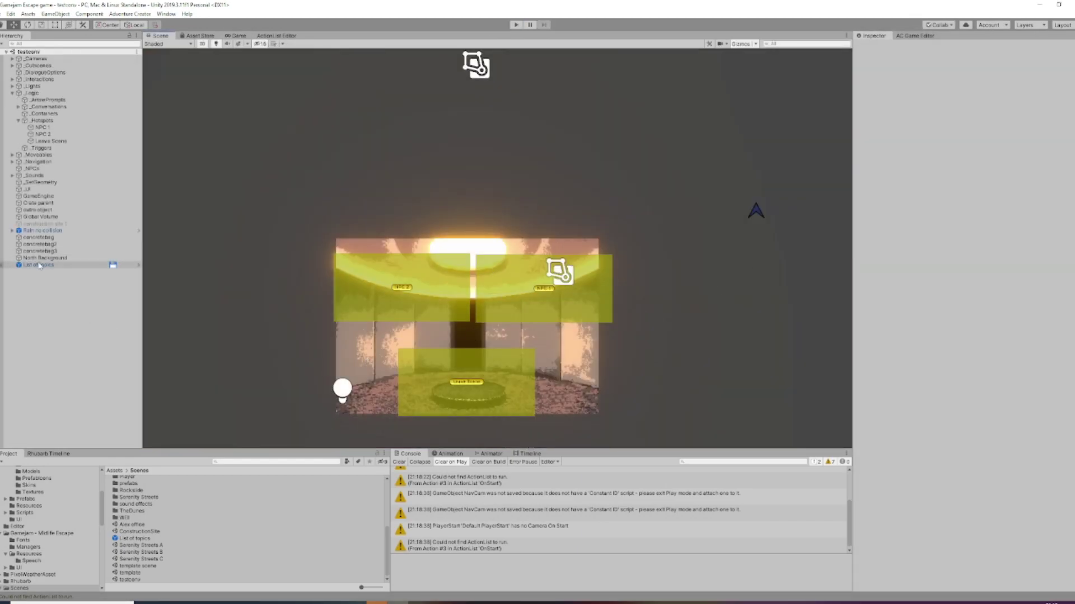
Add five untitled dialogue options, numbered 4–8, to the List of topics prefab, then run the game.
left_click(141, 539)
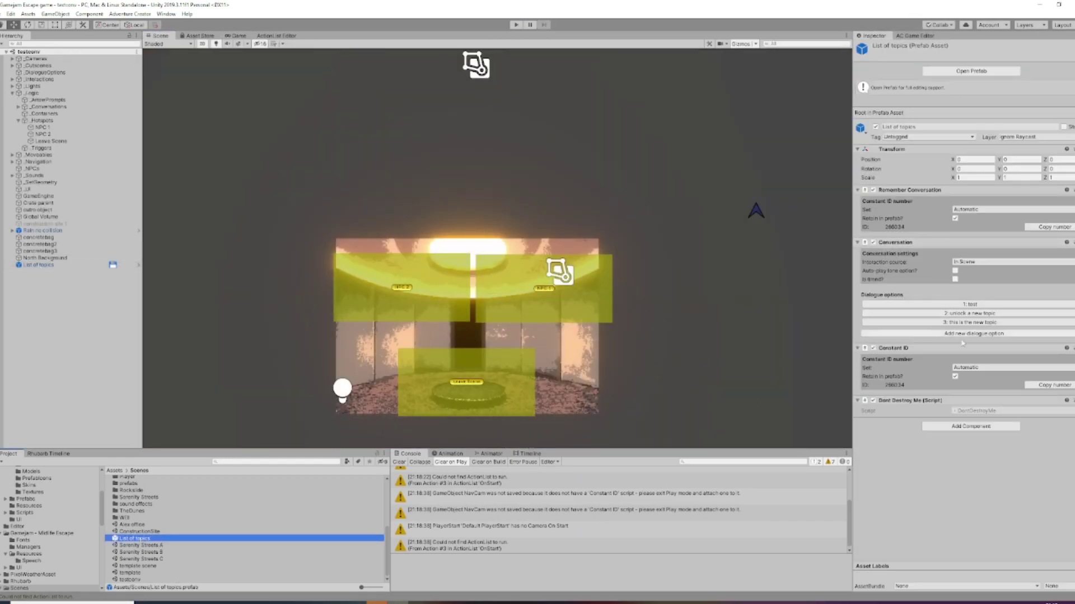
left_click(976, 332)
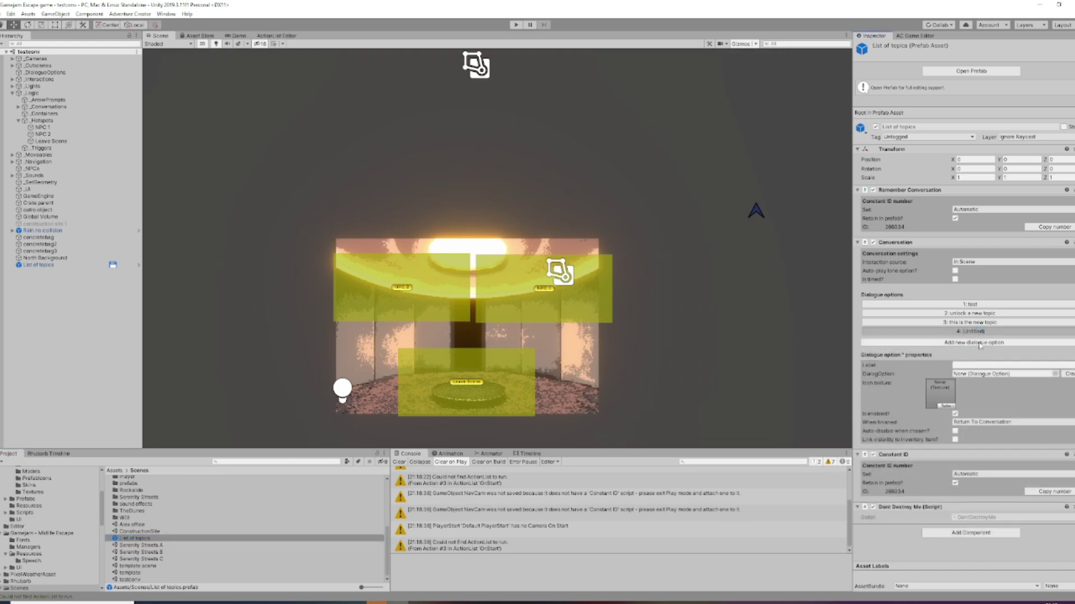
left_click(979, 343)
left_click(981, 353)
left_click(982, 362)
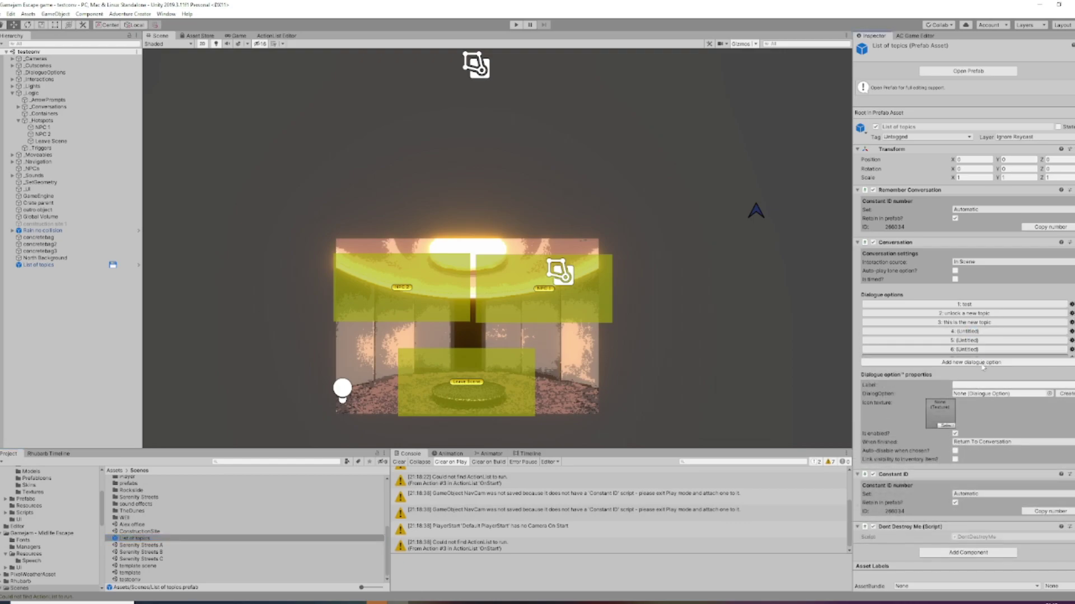
left_click(981, 371)
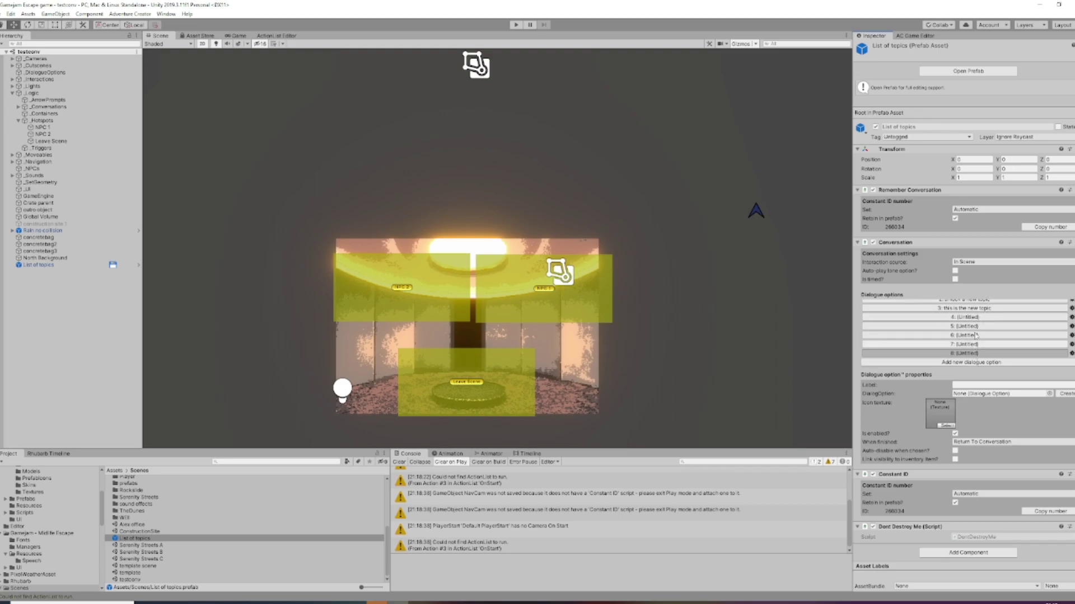
scroll(966, 321, "up", 2)
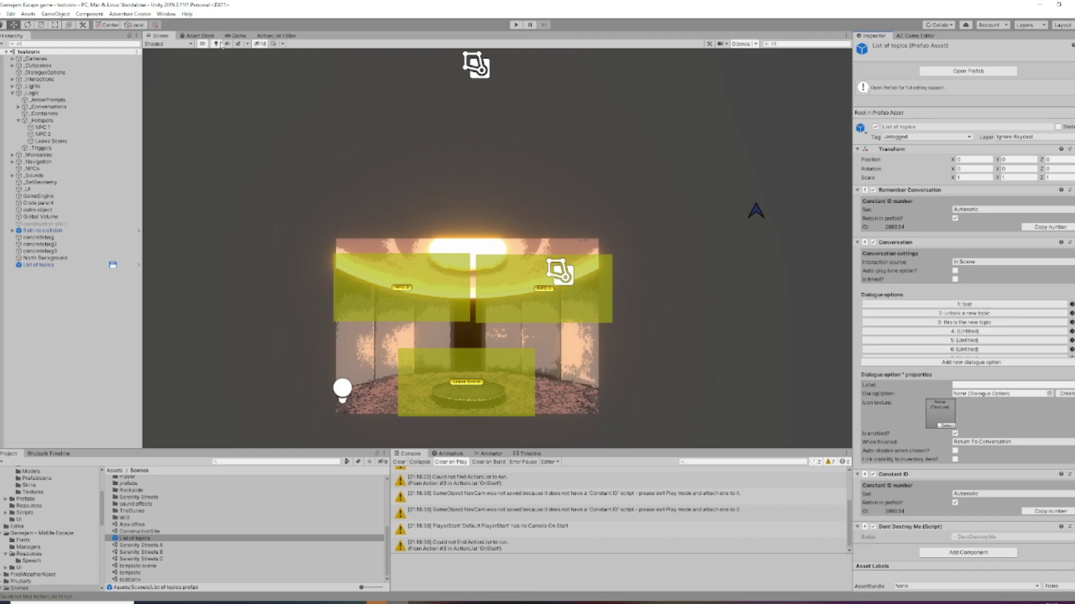
left_click(515, 26)
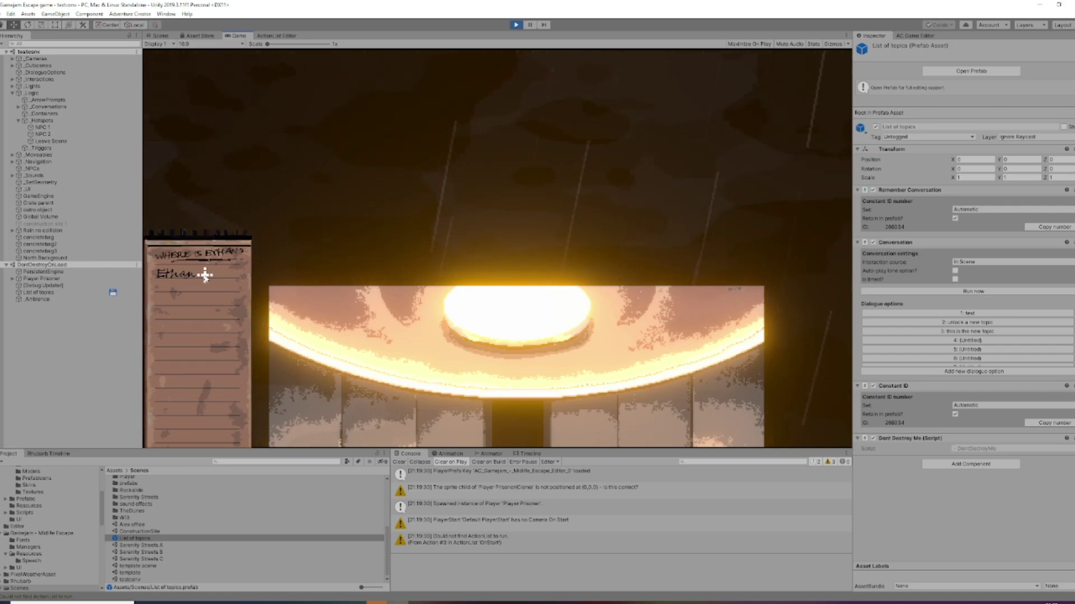
left_click(369, 237)
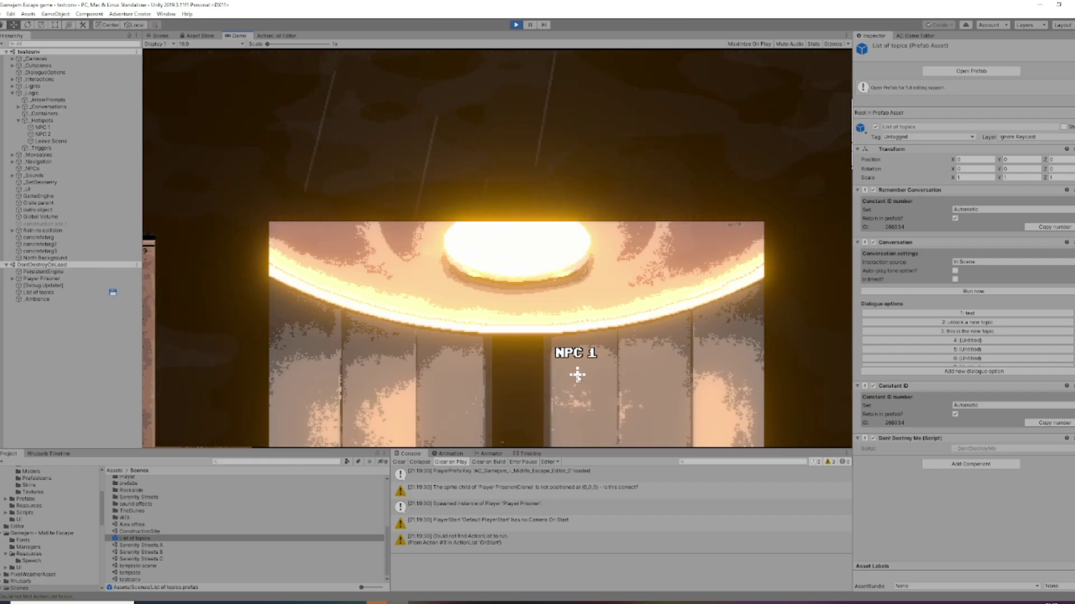
left_click(577, 375)
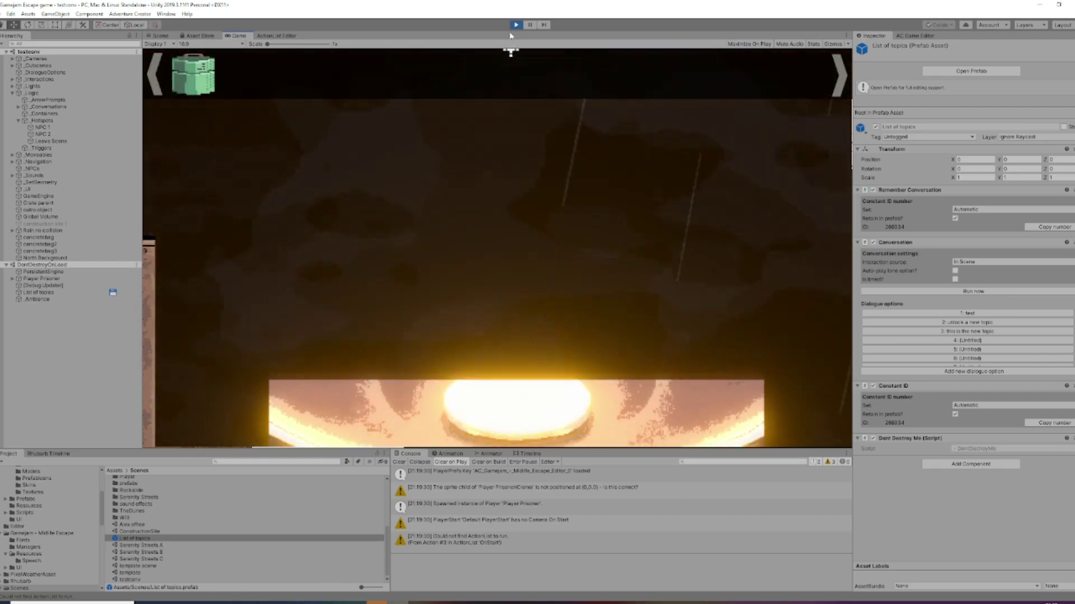
left_click(515, 26)
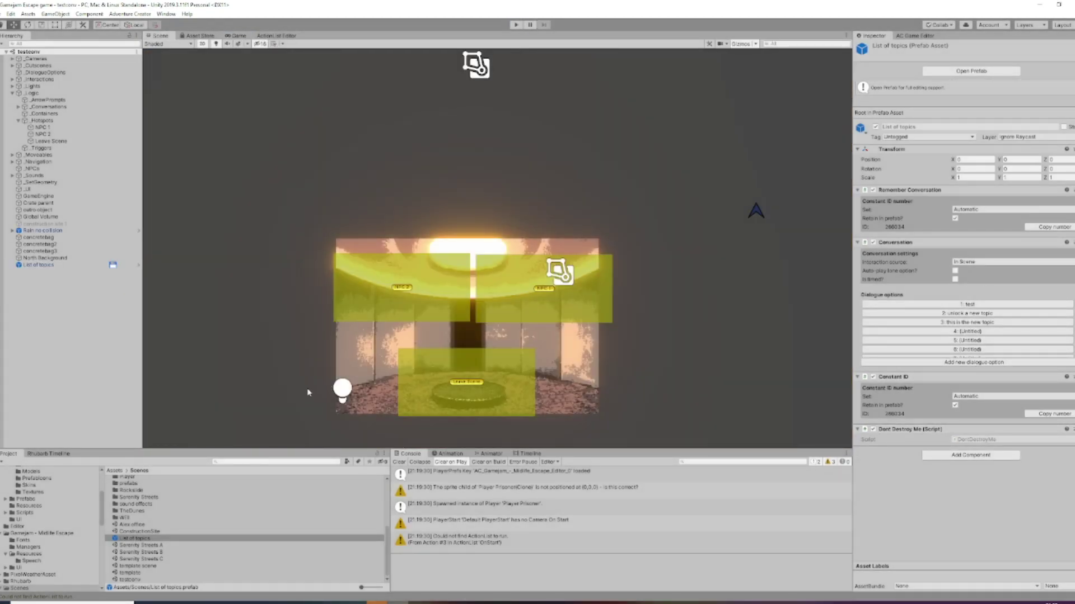
Inspect List of topics option 5, linking it to Piece of coal and then removing the link.
left_click(259, 380)
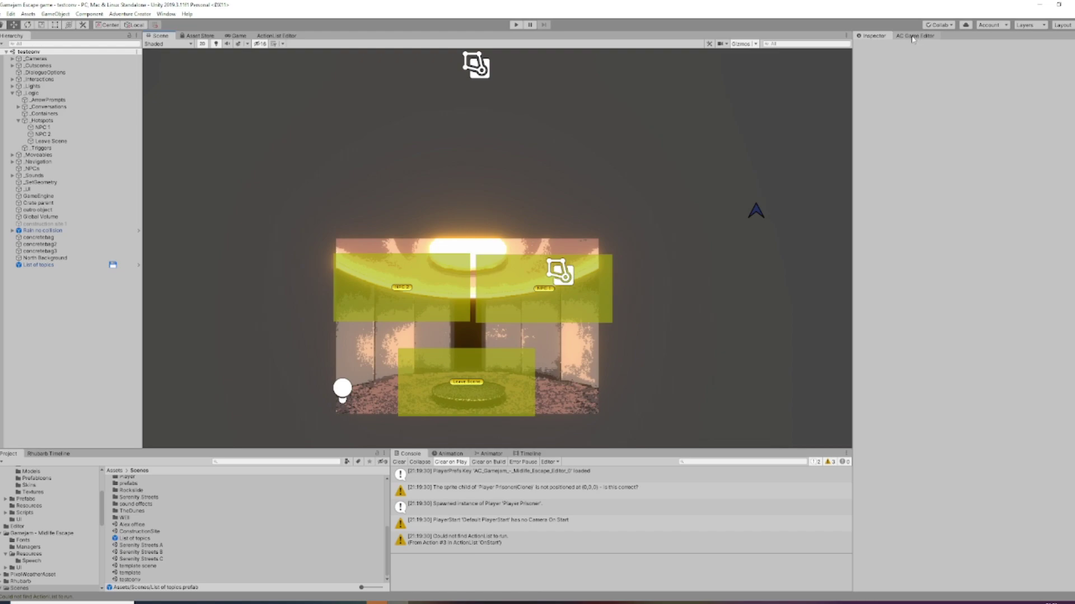
left_click(39, 264)
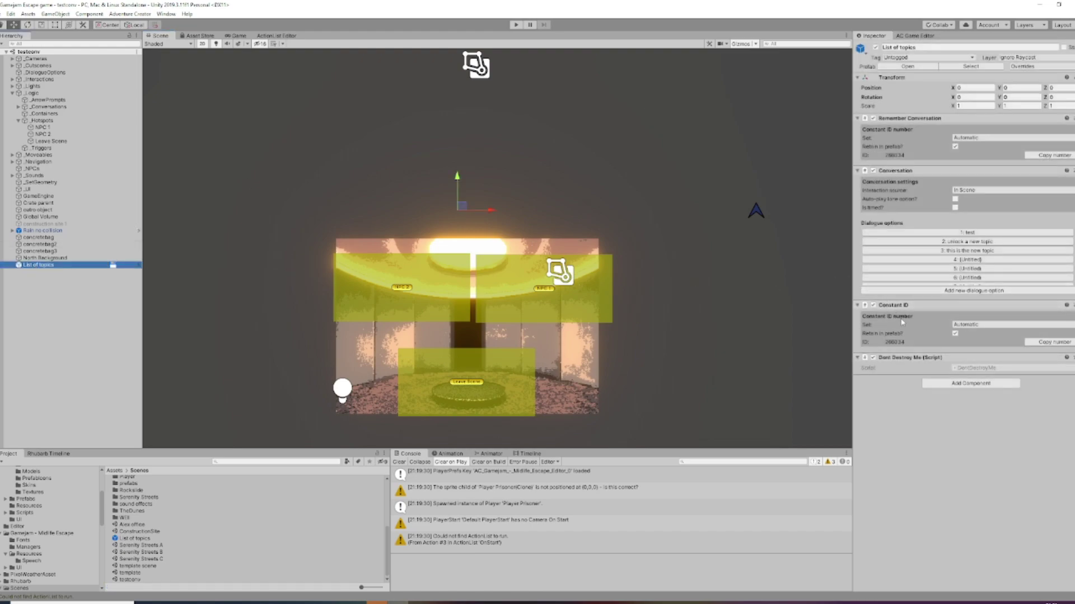
left_click(967, 269)
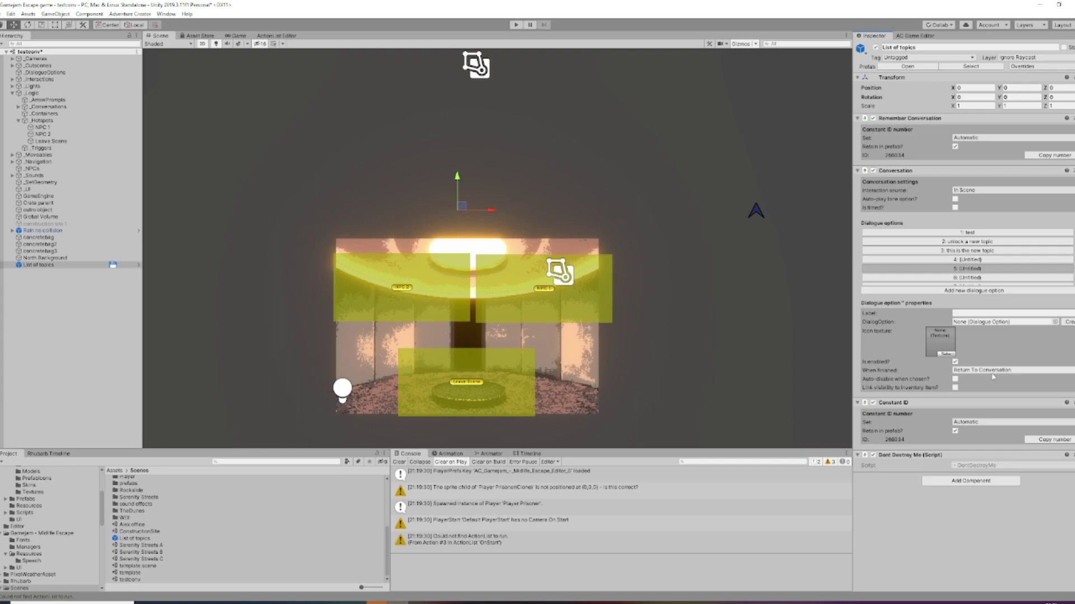
left_click(955, 387)
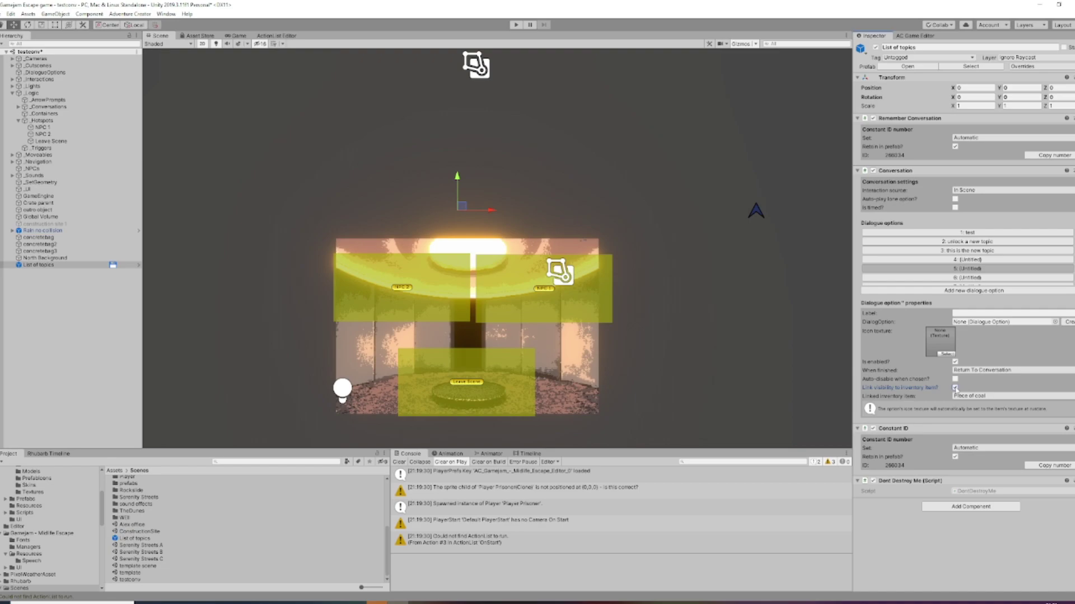
left_click(969, 396)
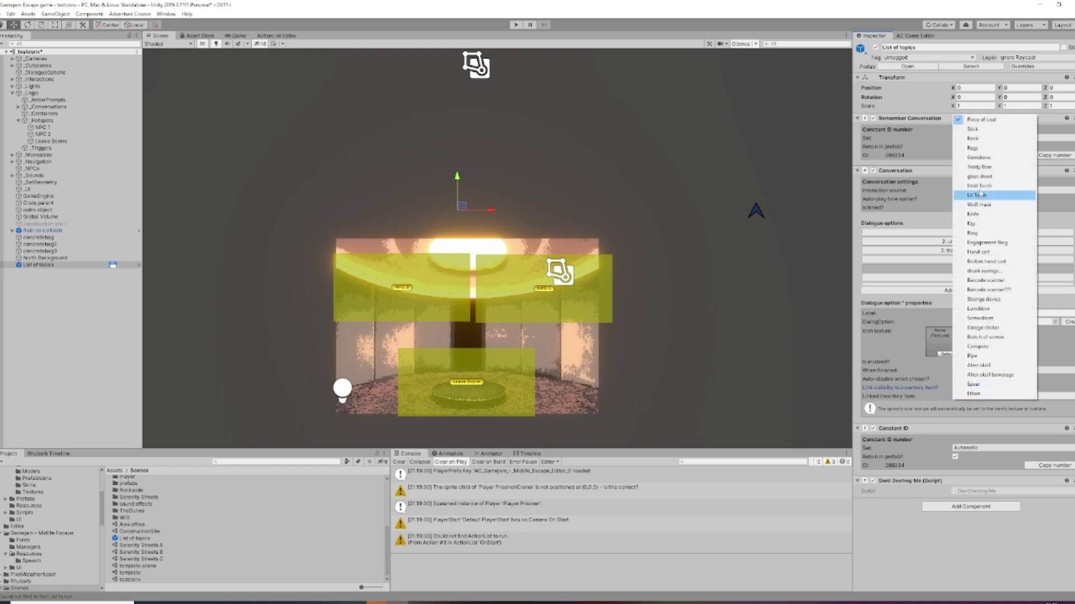
left_click(925, 402)
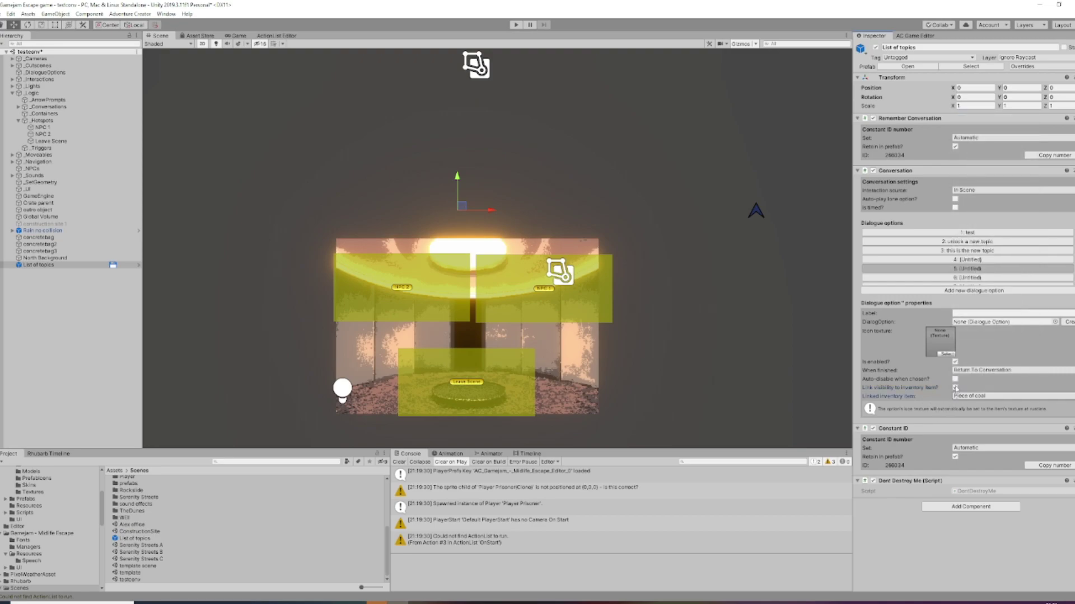
left_click(954, 388)
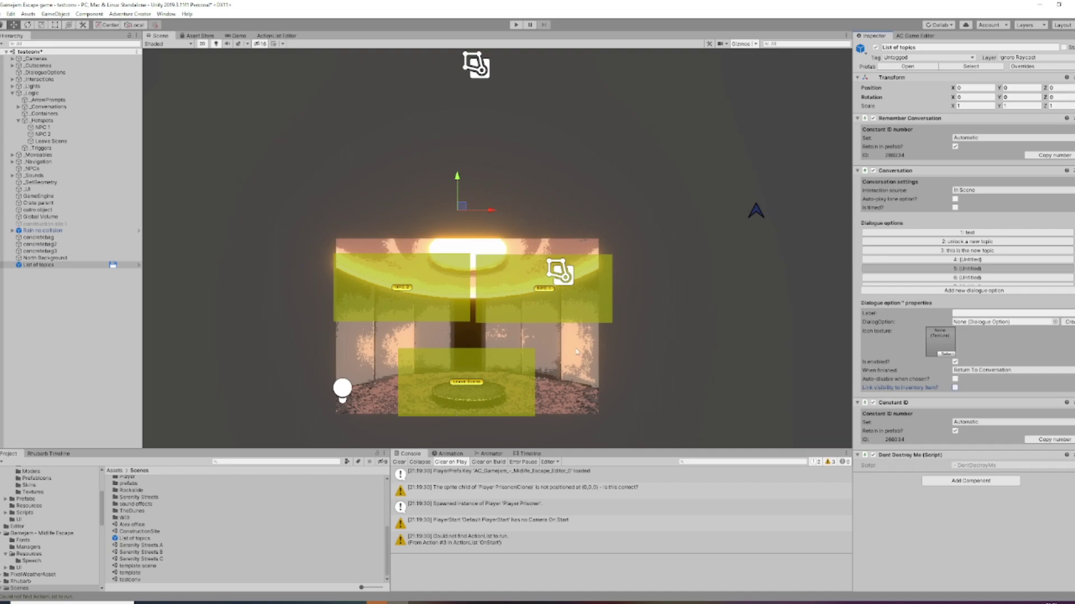
Select the NPC 1 hotspot, then view the List of topics prefab in the Scenes folder.
left_click(706, 349)
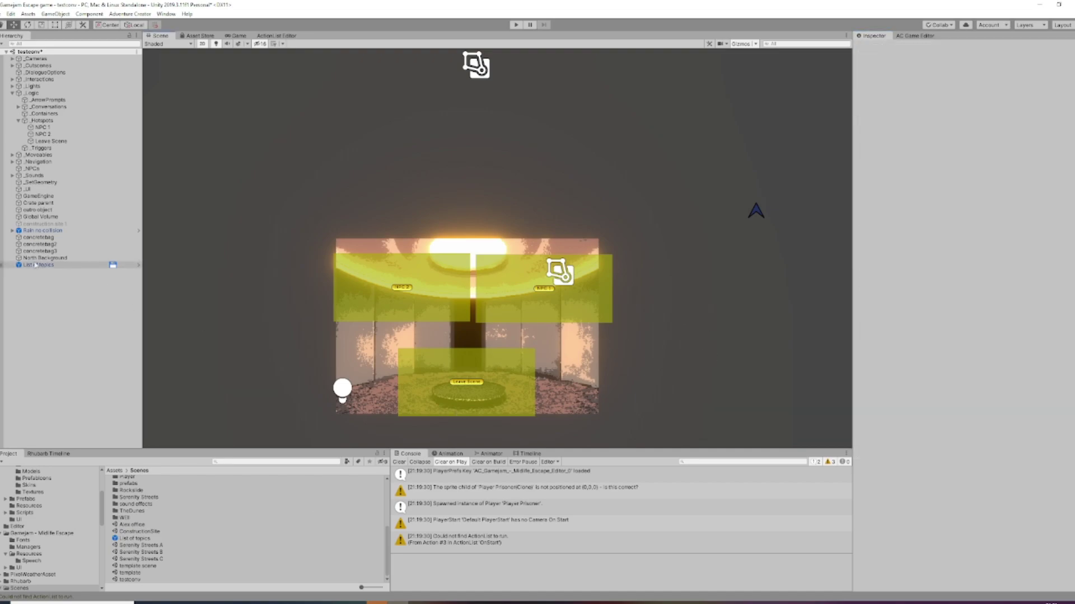
left_click(557, 310)
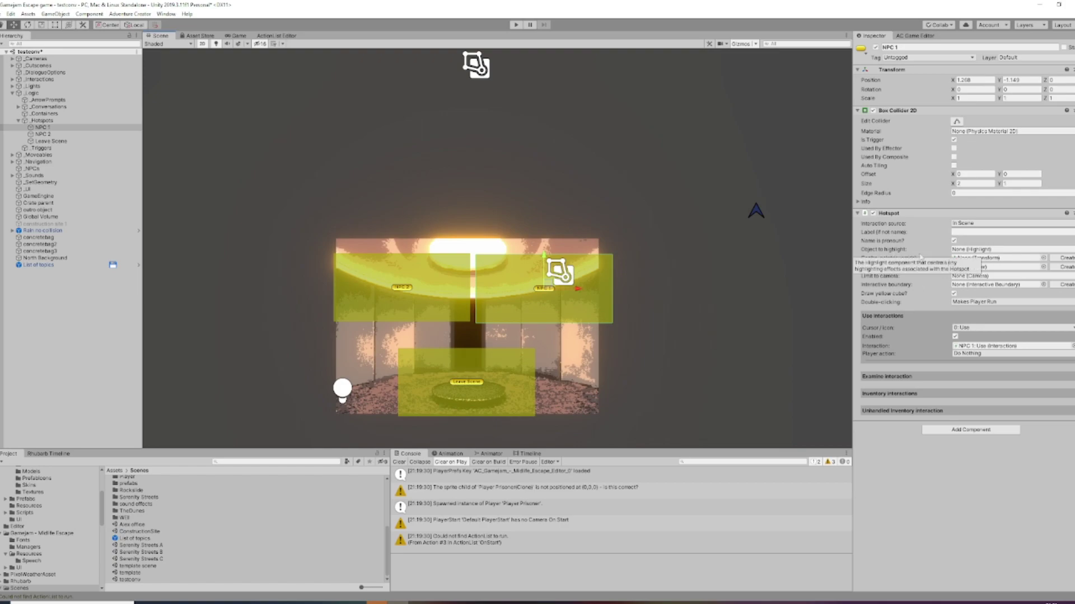
left_click(134, 539)
Create a new 2D Logic Conversation at the scene root and name it Items.
right_click(52, 297)
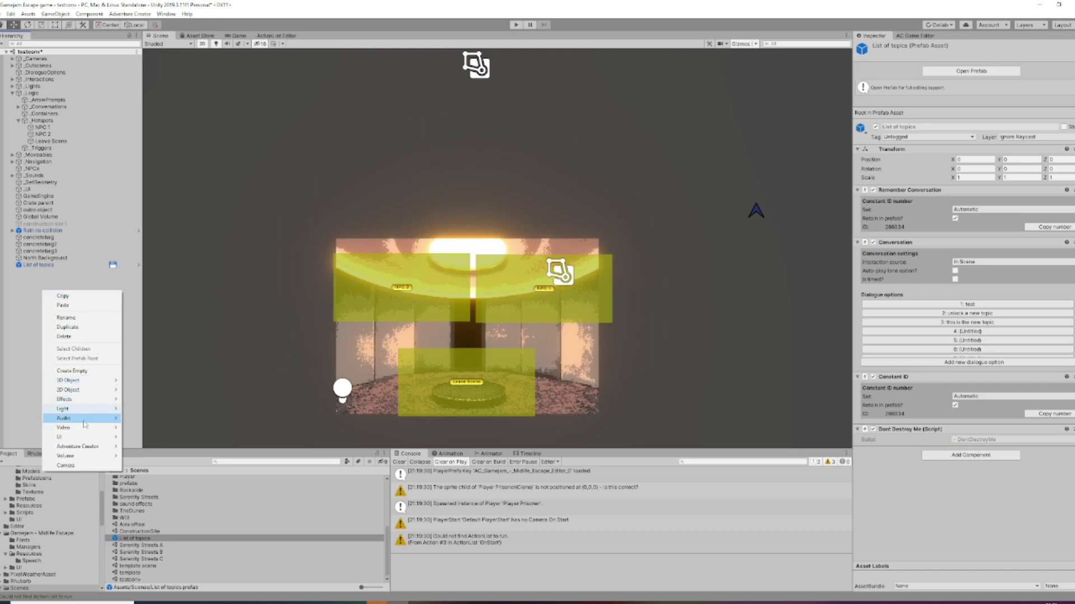
mouse_move(78, 447)
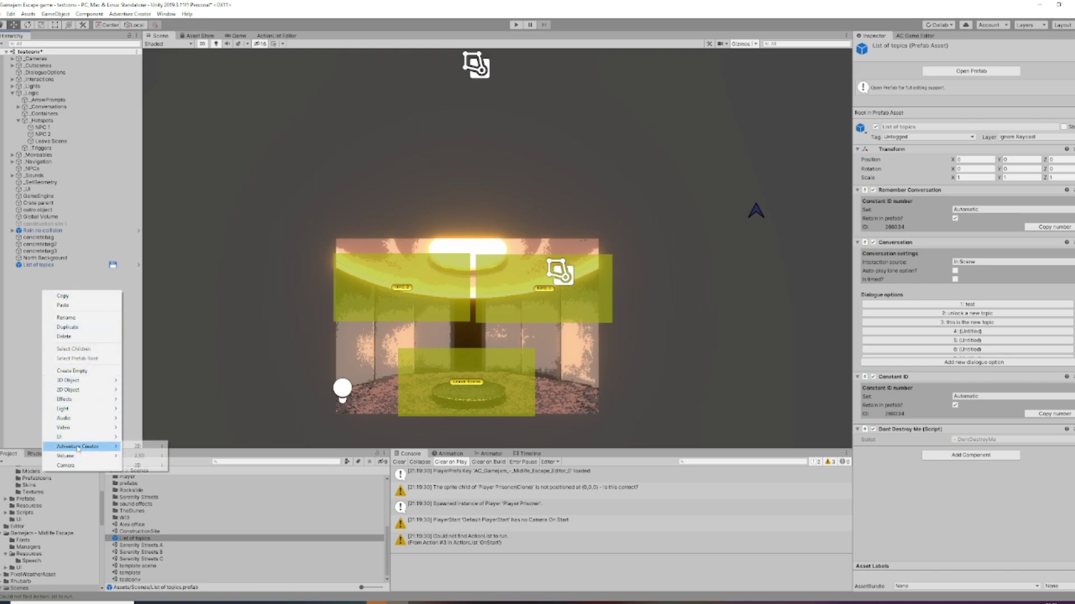
mouse_move(159, 447)
mouse_move(191, 456)
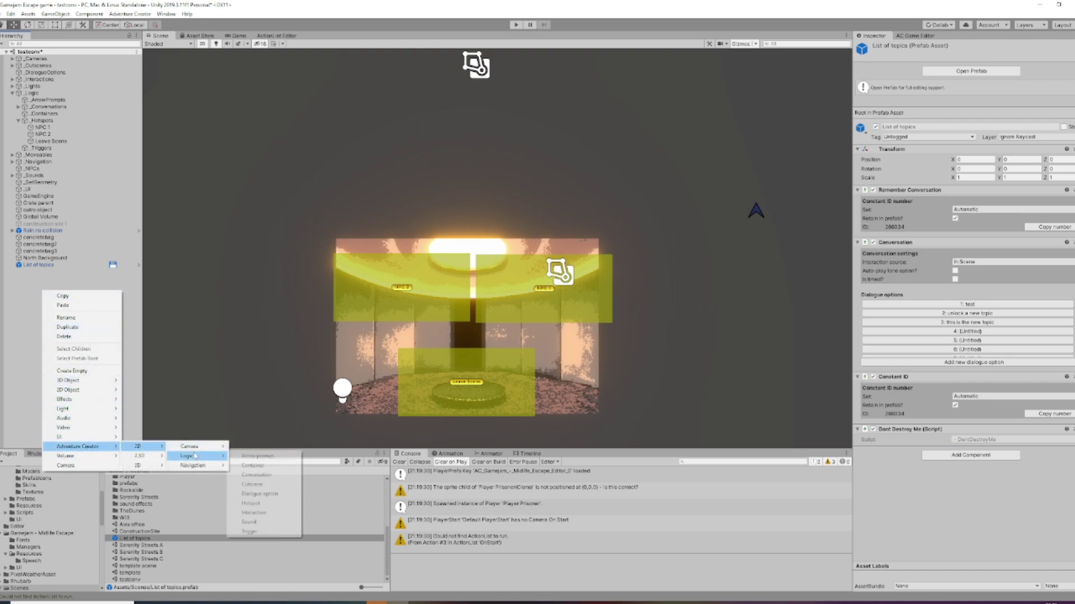
left_click(258, 476)
left_click_drag(53, 81, 83, 312)
left_click(37, 272)
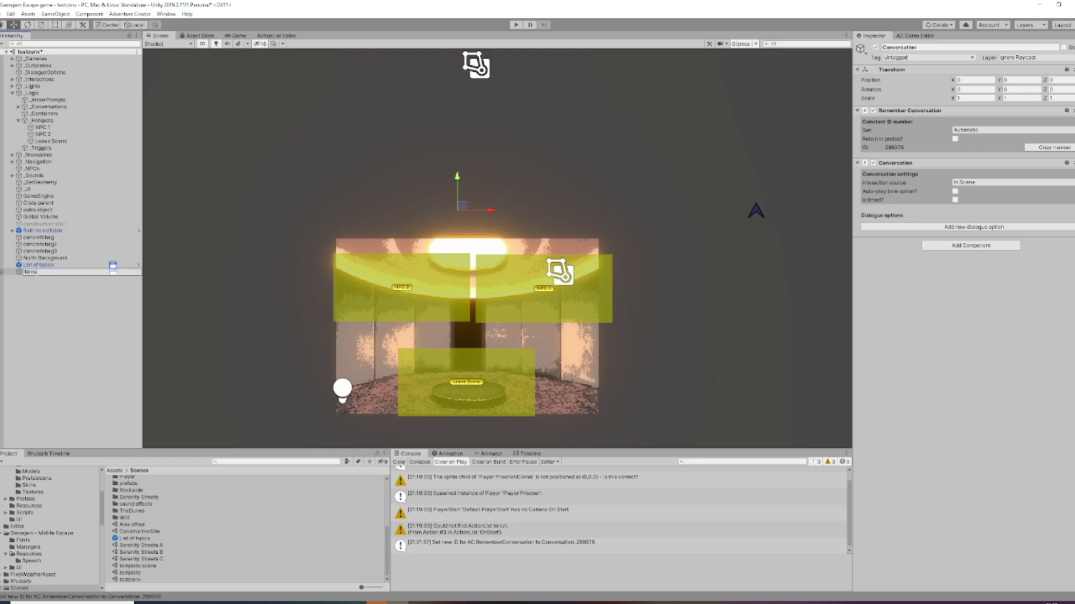
key("Return")
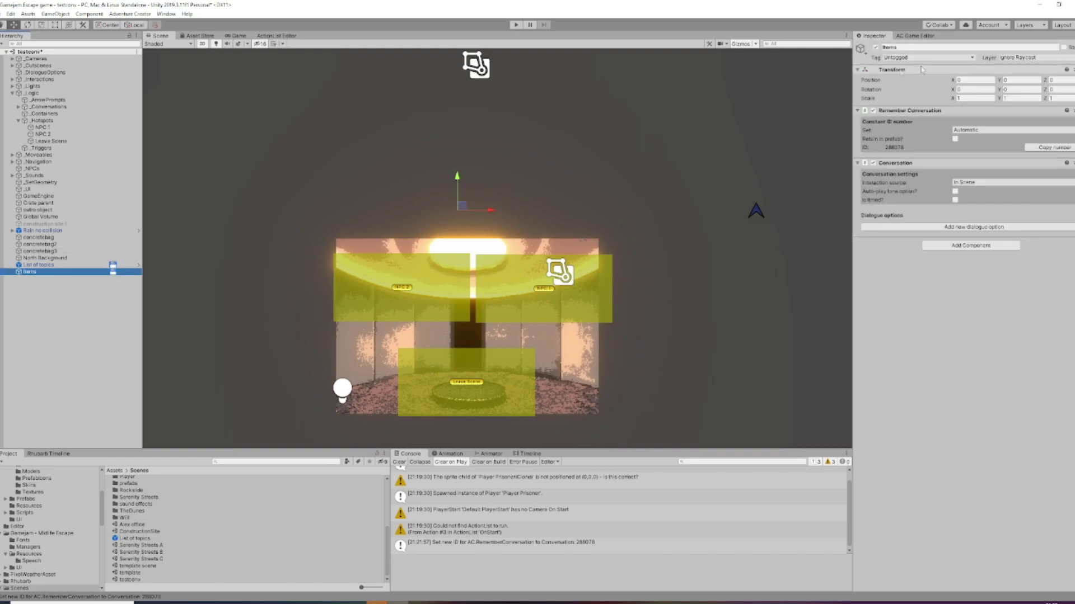
Add a dialogue option linked to Piece of coal and save Items as a prefab in Scenes.
left_click(915, 36)
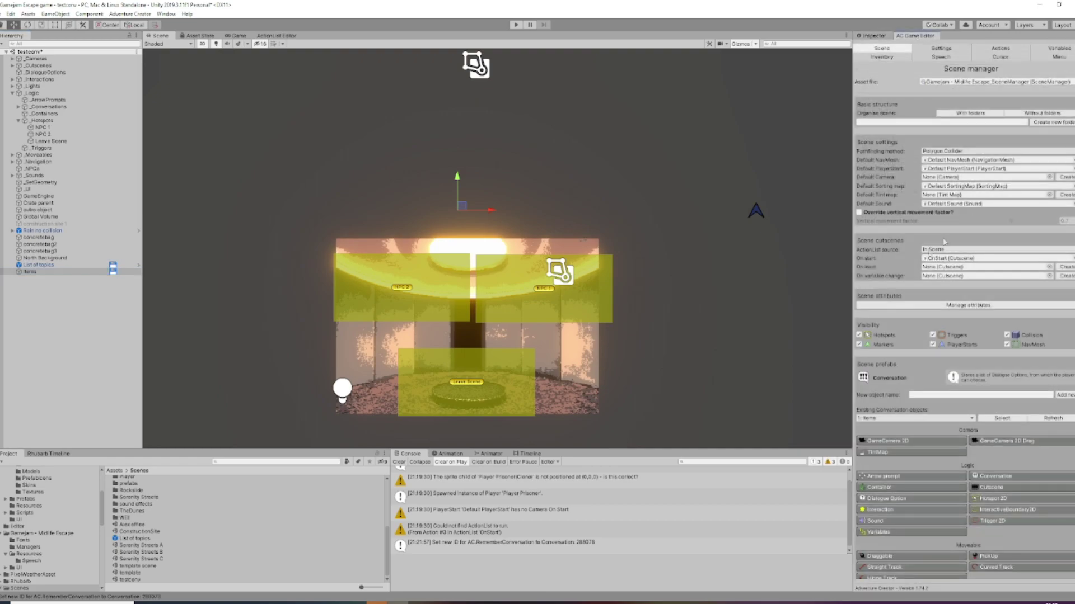
left_click(876, 36)
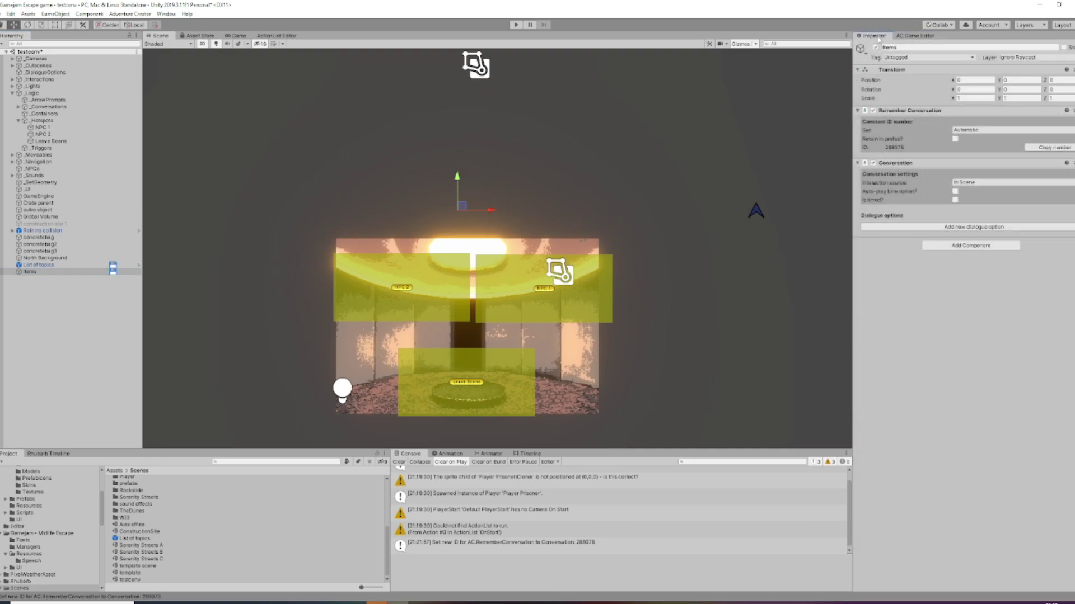
left_click(970, 227)
left_click(955, 334)
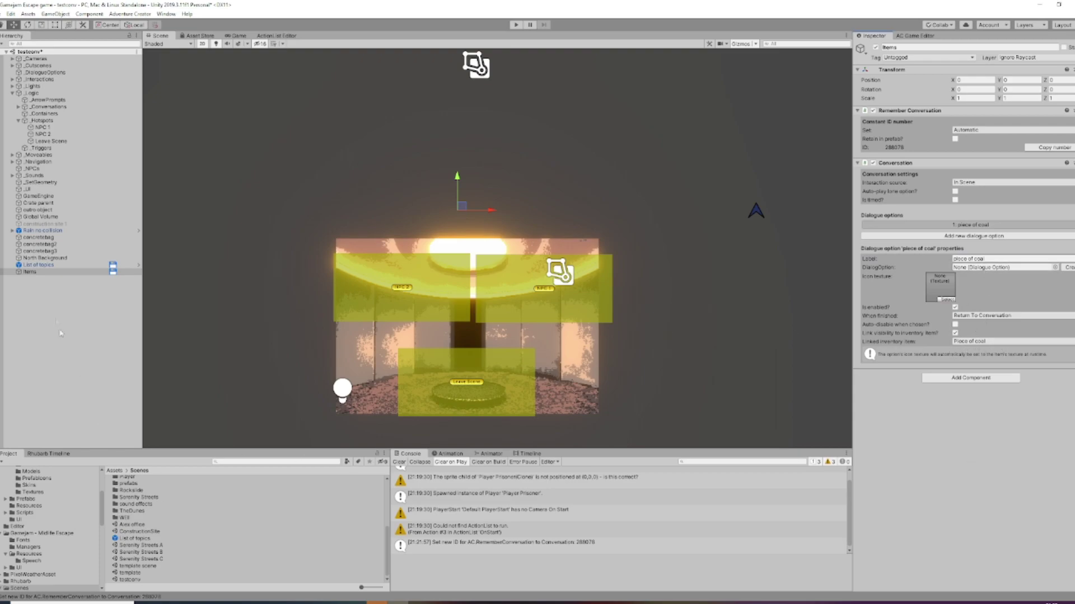
left_click_drag(30, 272, 194, 564)
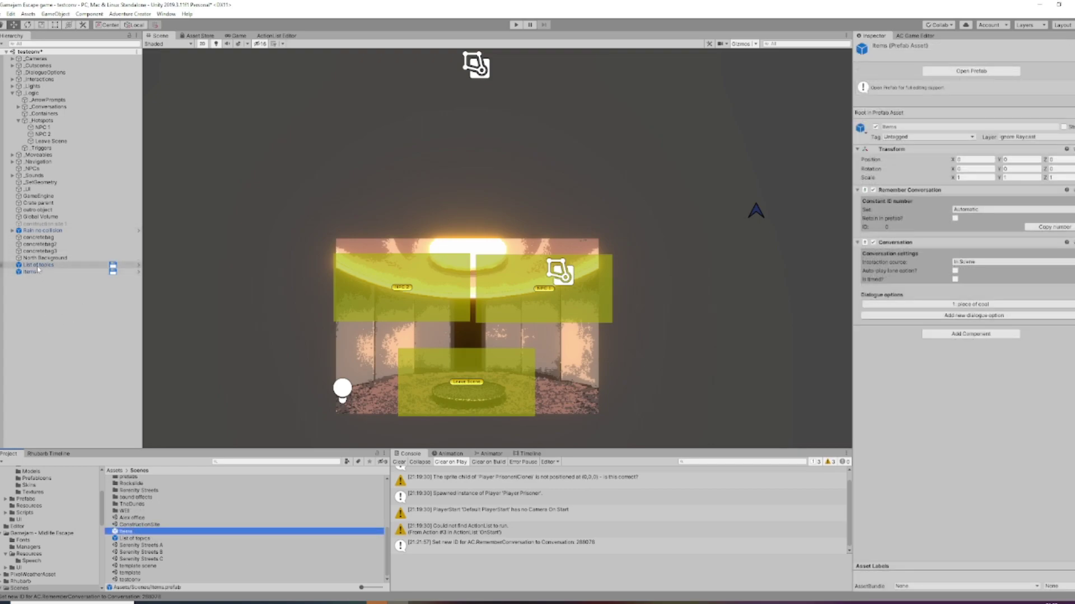
left_click(582, 300)
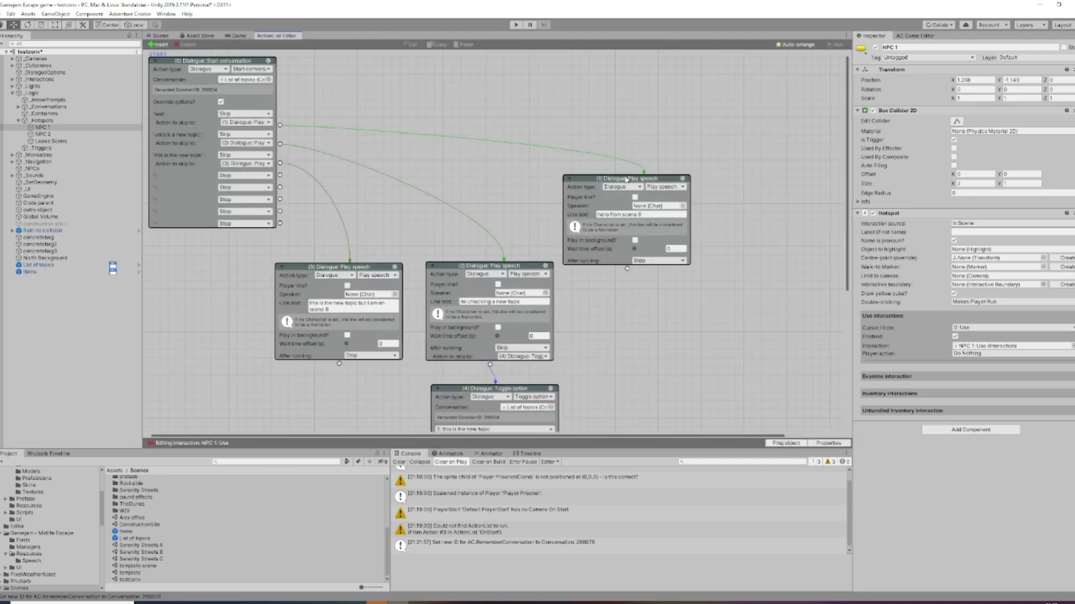
Add a Dialogue: Start conversation action after NPC 1's test option.
left_click_drag(626, 180, 586, 94)
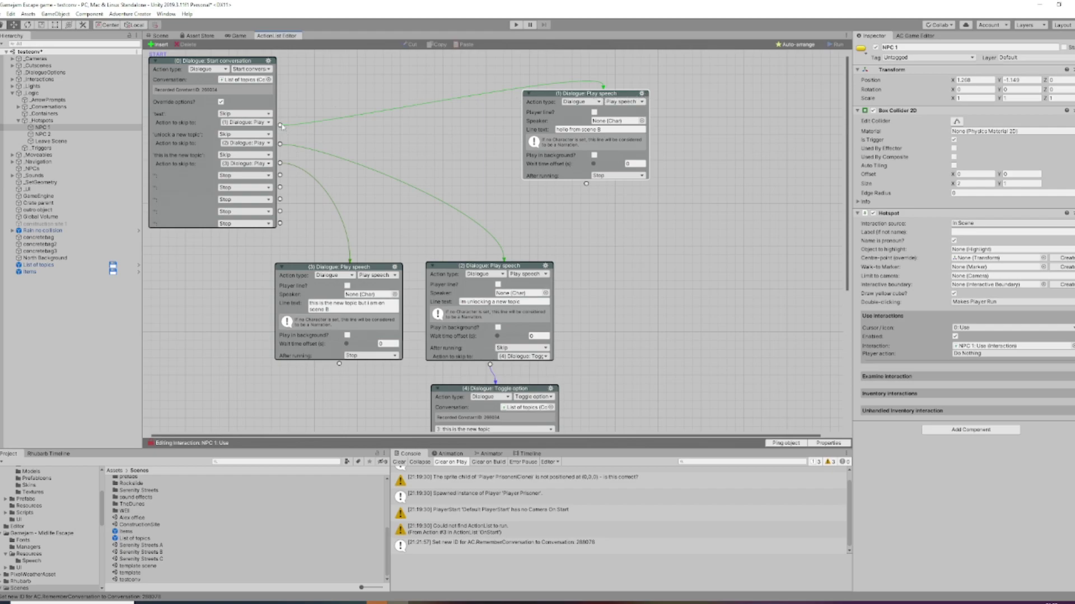
left_click_drag(281, 125, 379, 120)
left_click_drag(280, 118, 329, 118)
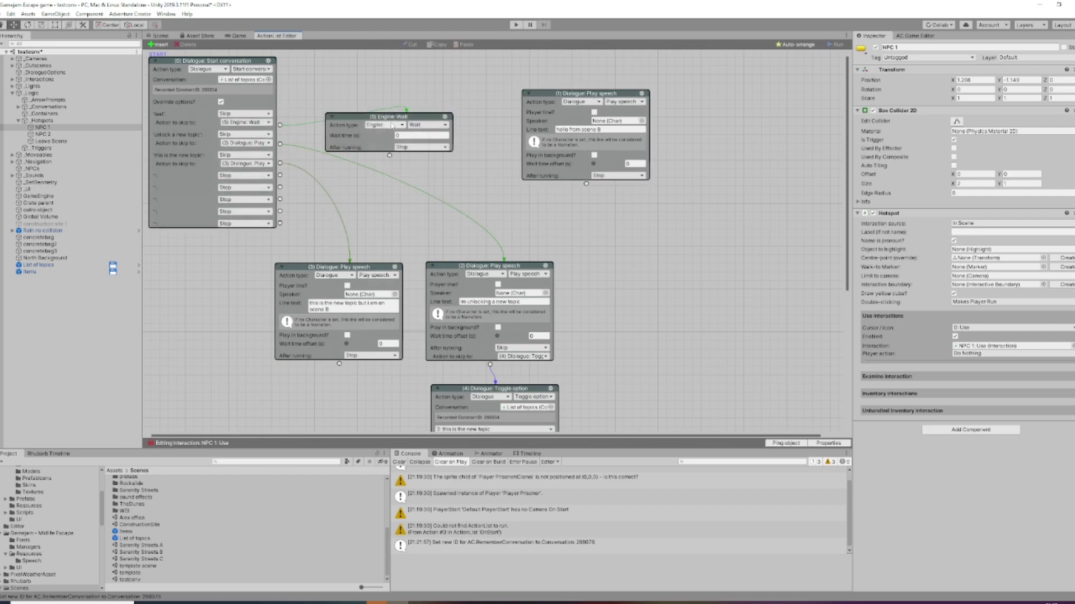
left_click(385, 125)
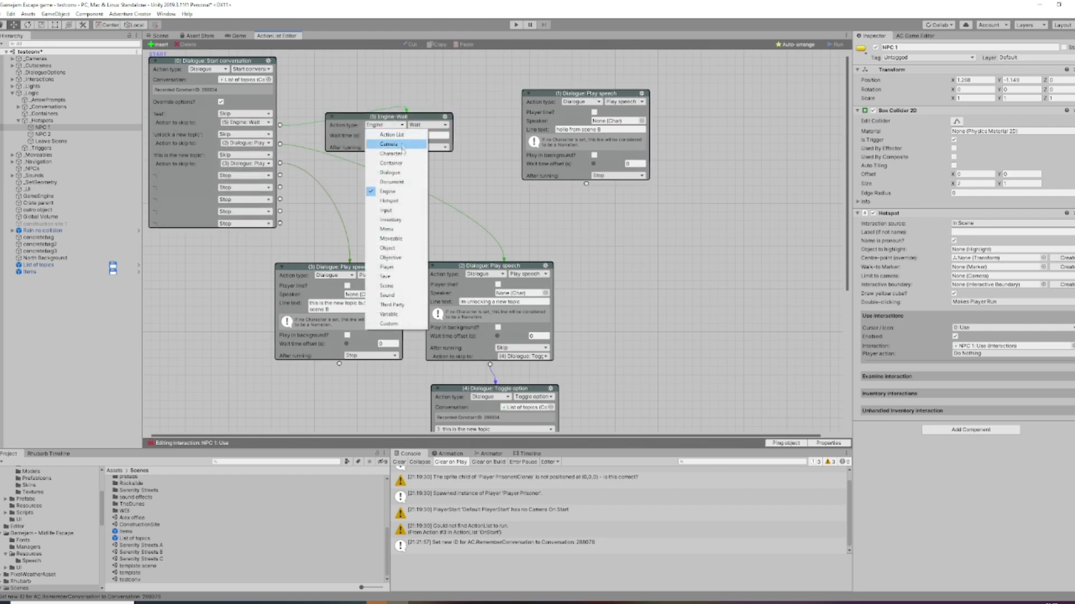
left_click(390, 172)
left_click(444, 126)
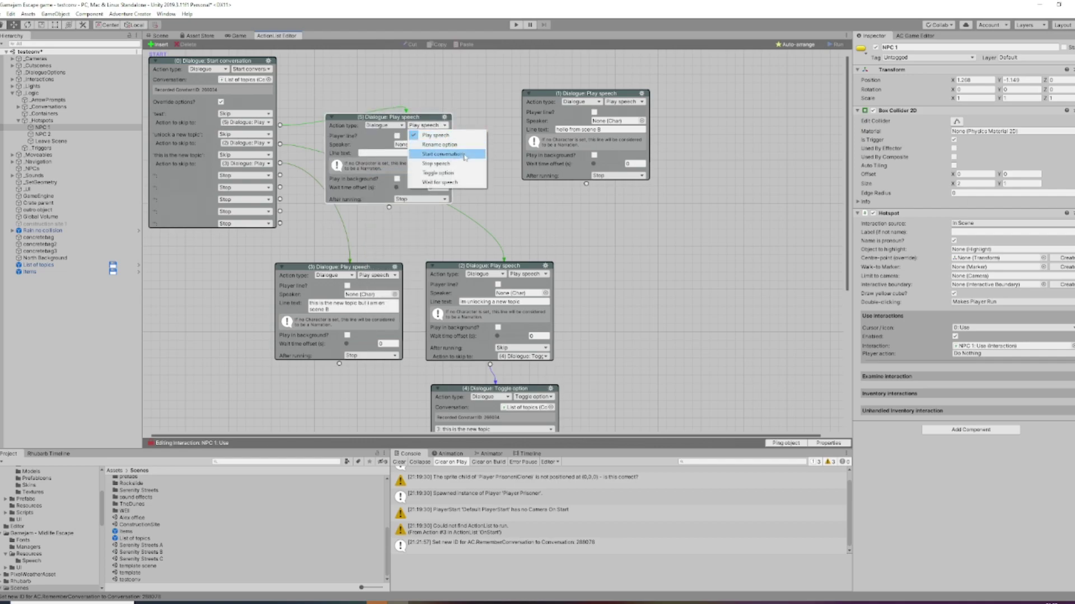
left_click(442, 150)
left_click_drag(432, 116, 479, 102)
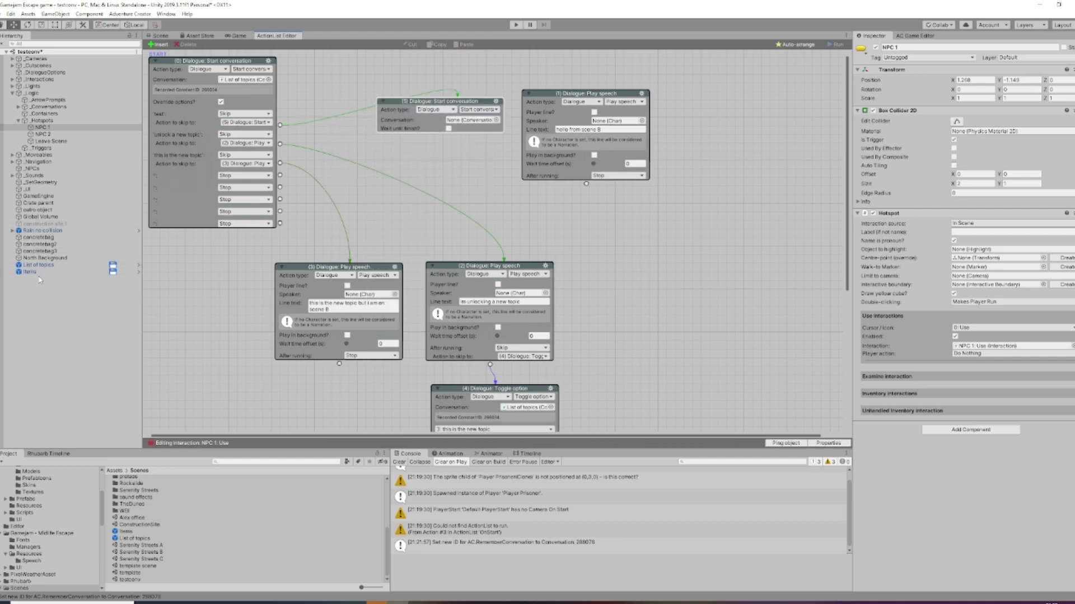
left_click_drag(32, 272, 473, 121)
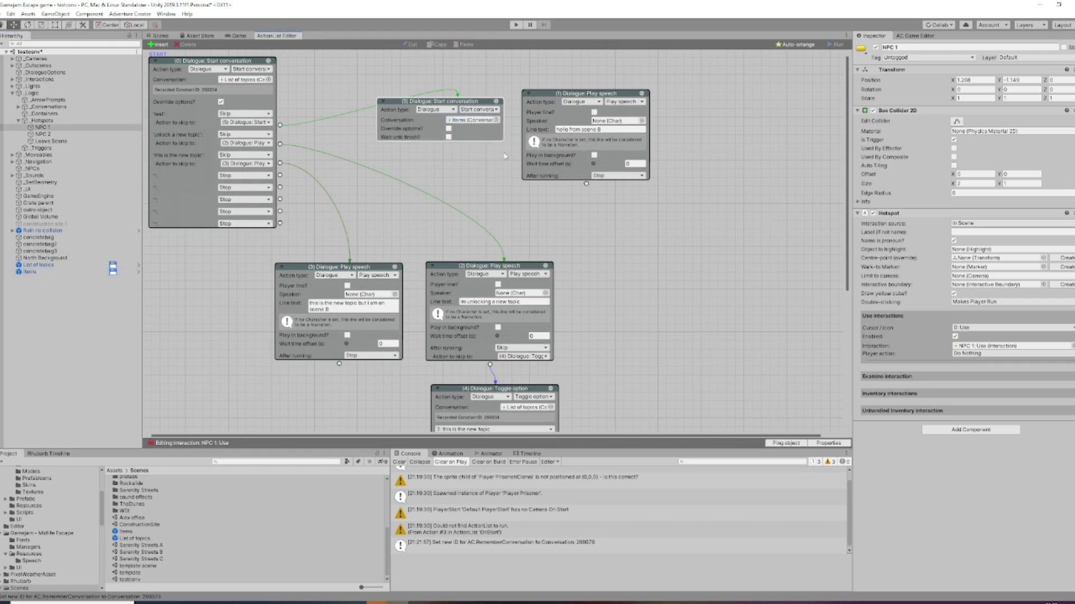
Assign the Items conversation, route its piece of coal option to Play speech, and run the game.
left_click(449, 129)
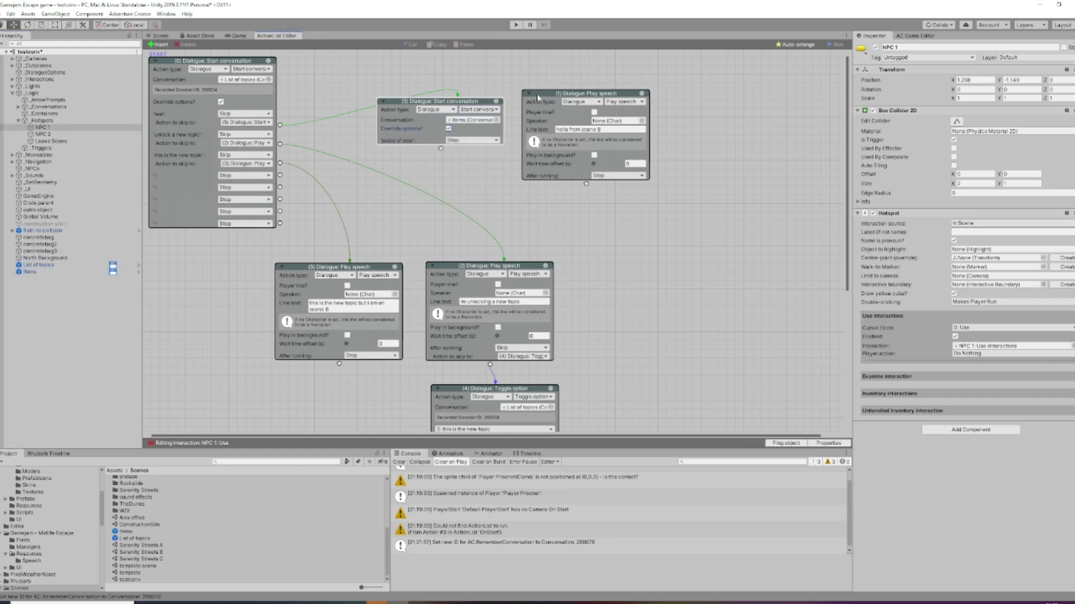
left_click_drag(538, 97, 627, 122)
left_click(496, 141)
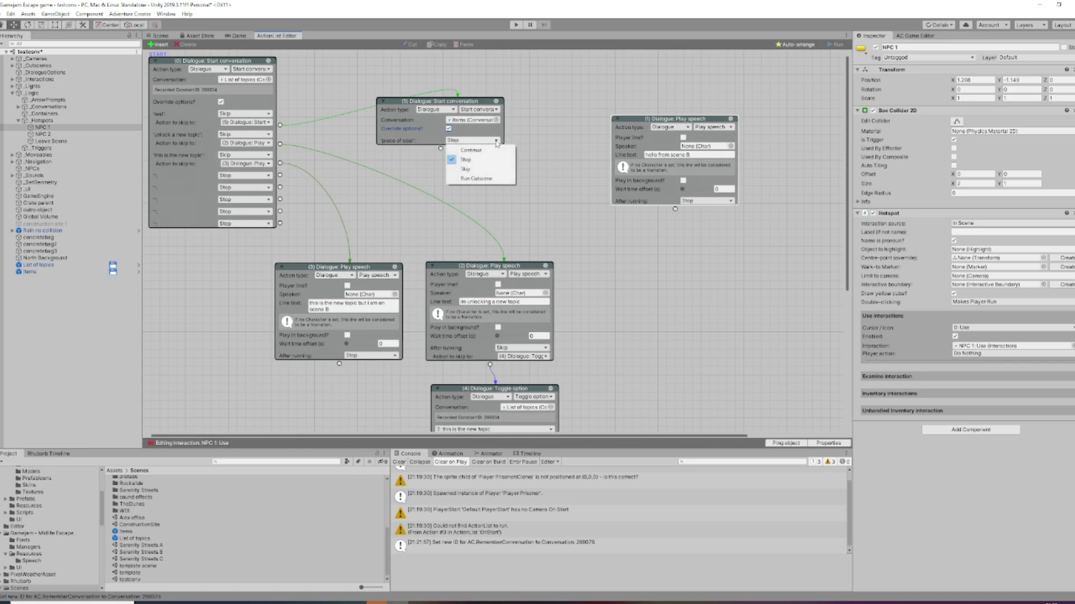
left_click(435, 149)
left_click_drag(441, 149, 663, 144)
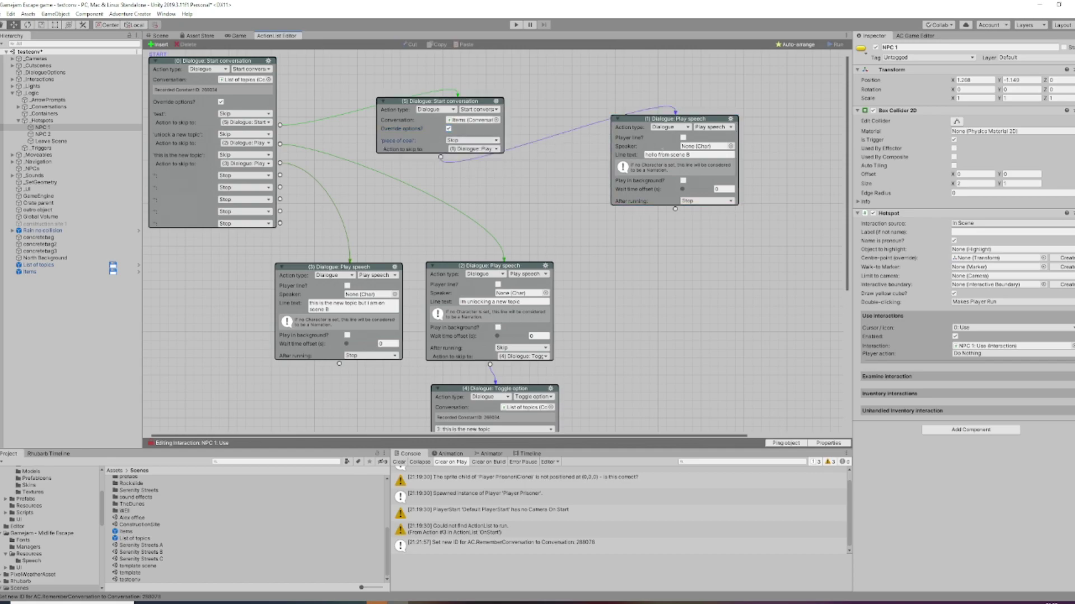
left_click(688, 154)
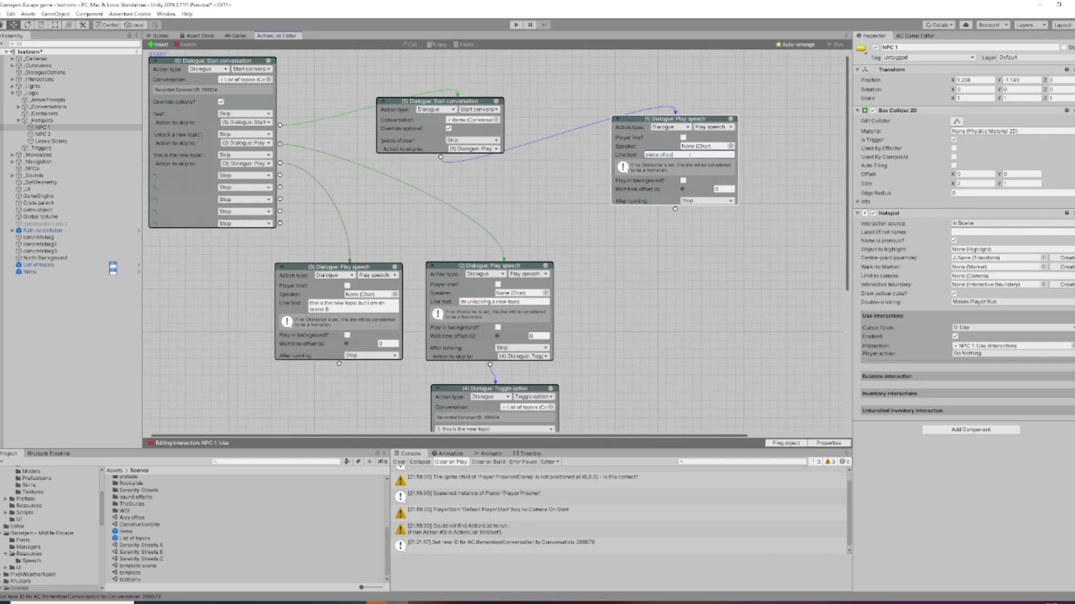
left_click_drag(442, 104, 511, 78)
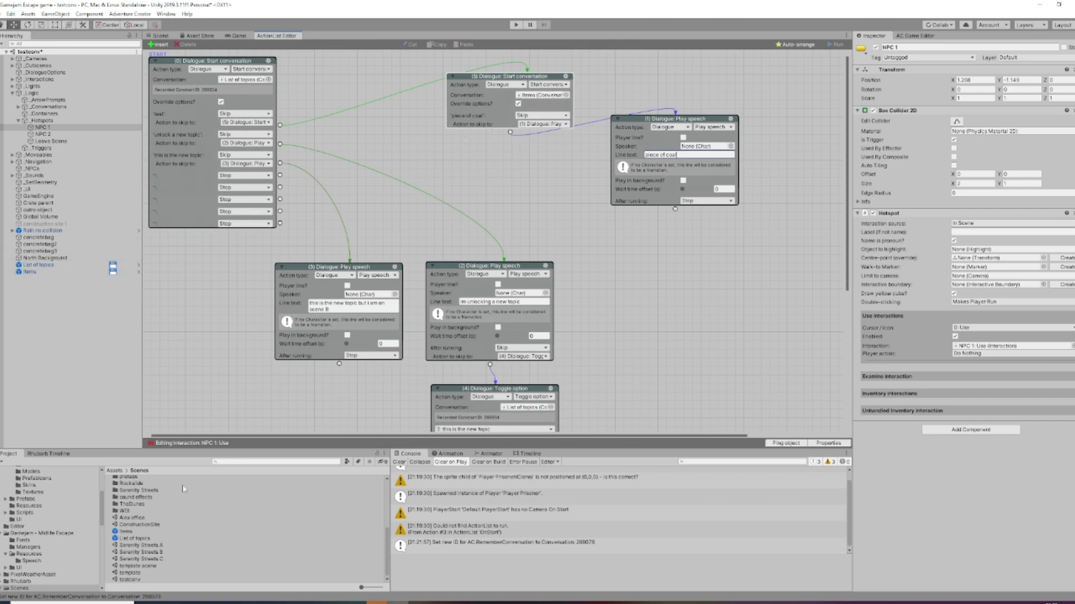
left_click_drag(546, 98, 553, 101)
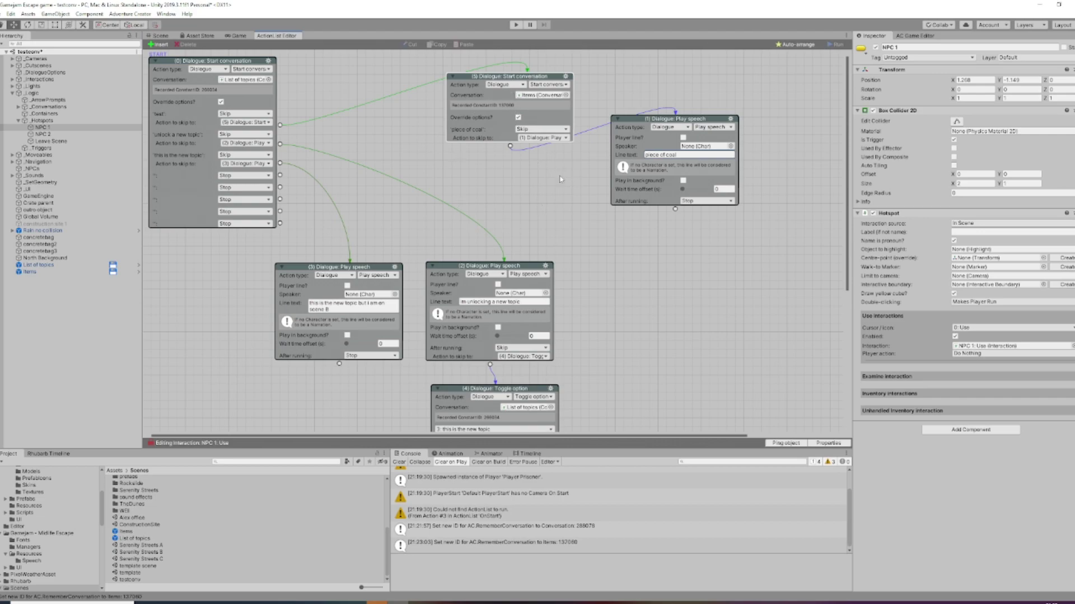
left_click(543, 77)
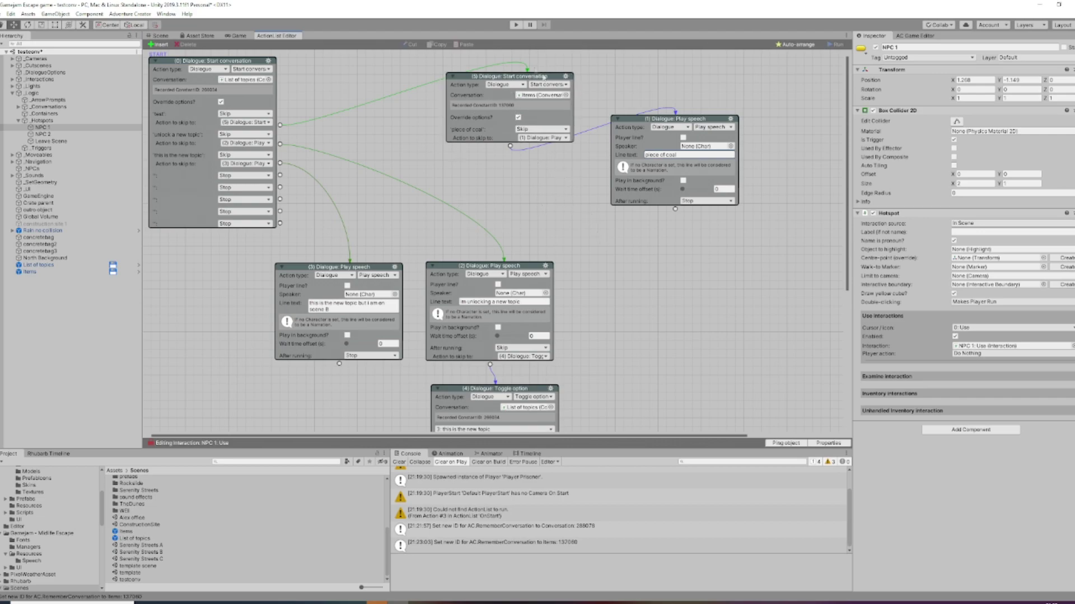
left_click(516, 25)
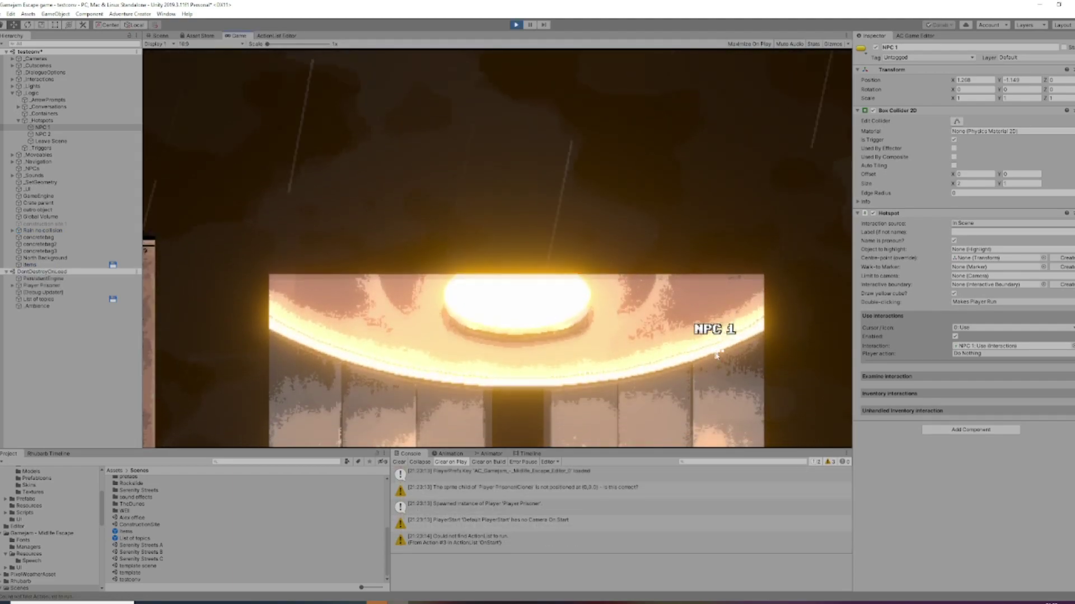
Talk to NPC 1 in the running game, then stop Play mode.
left_click(715, 365)
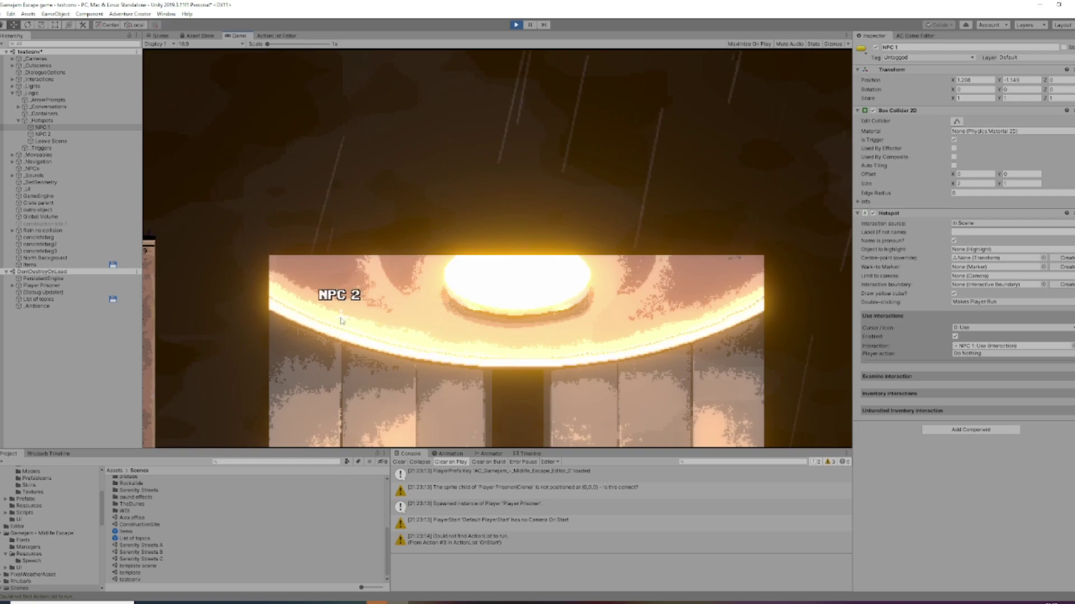
left_click(681, 344)
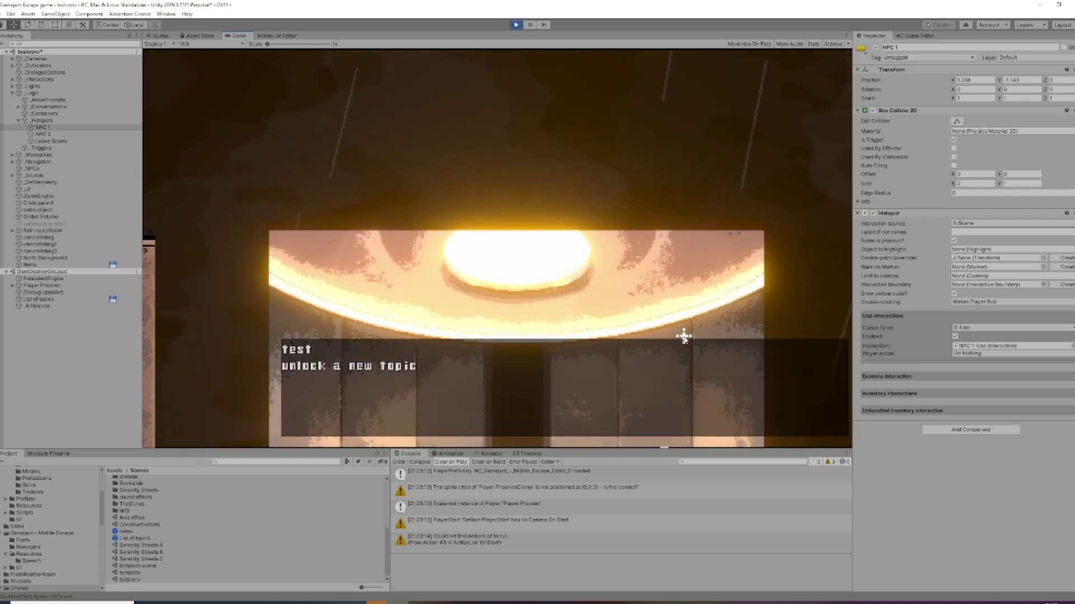
left_click(530, 24)
key("ctrl+p")
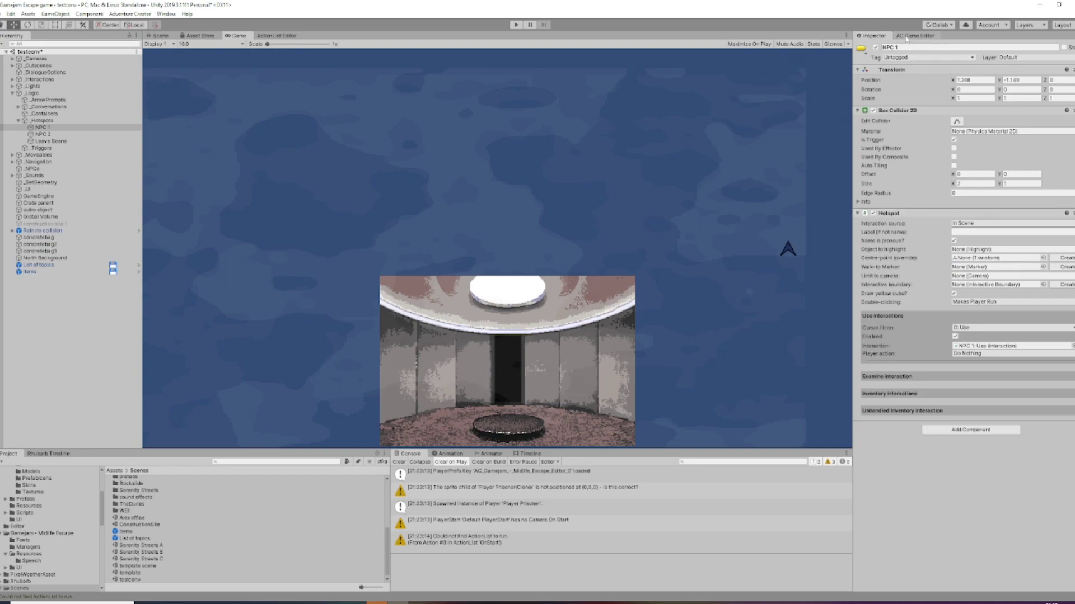
Tick Carry on start? for the Piece of coal item in the Inventory manager.
left_click(906, 37)
left_click(894, 58)
left_click(957, 211)
left_click(924, 423)
Rerun the game, talk to NPC 1 and choose test to reach the piece of coal option.
left_click(516, 25)
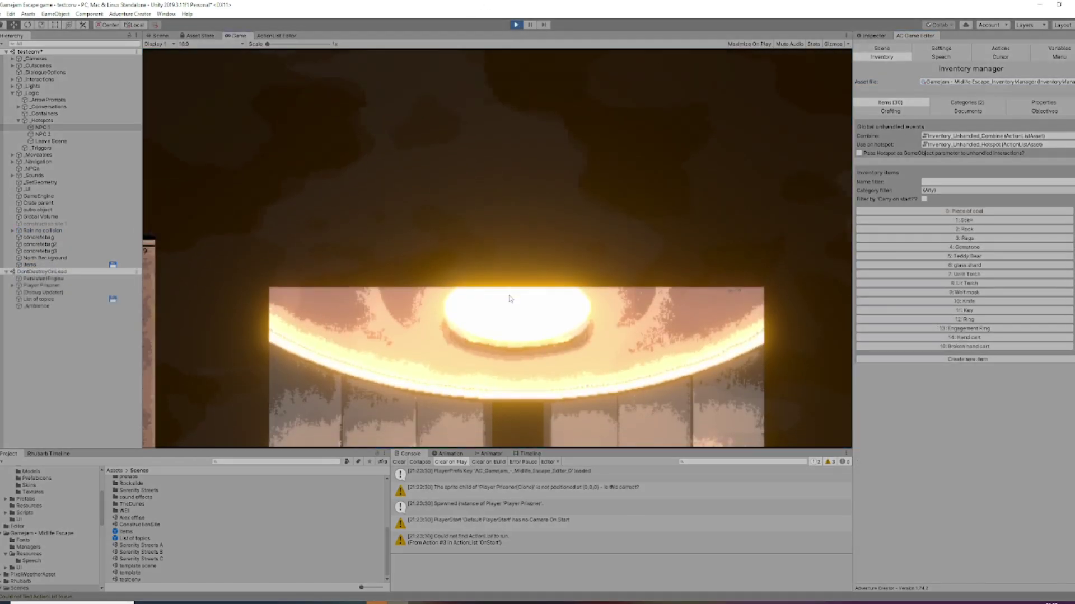
left_click(595, 356)
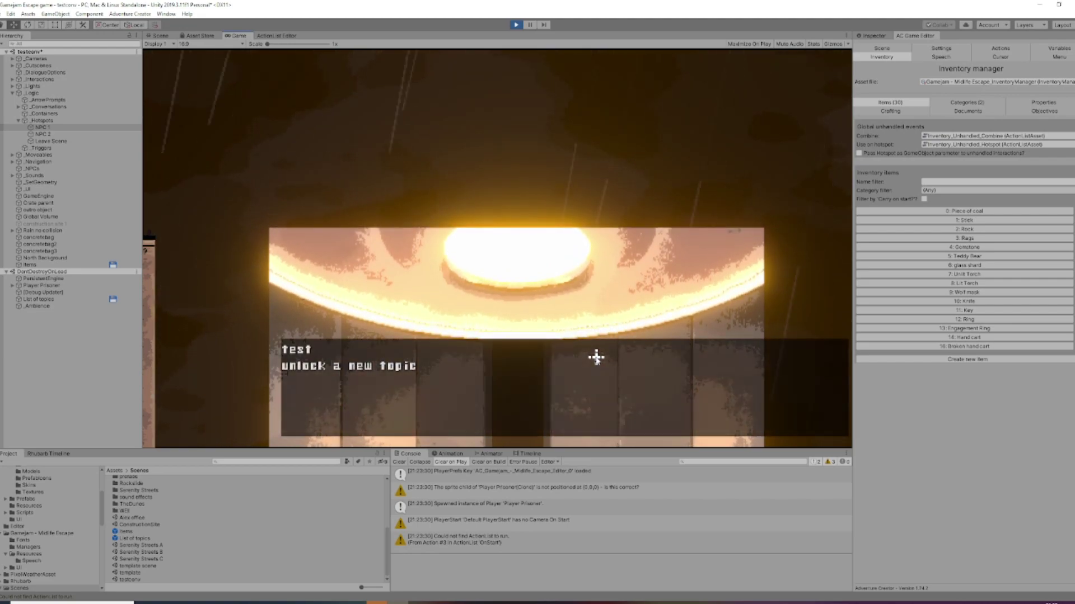
left_click(310, 349)
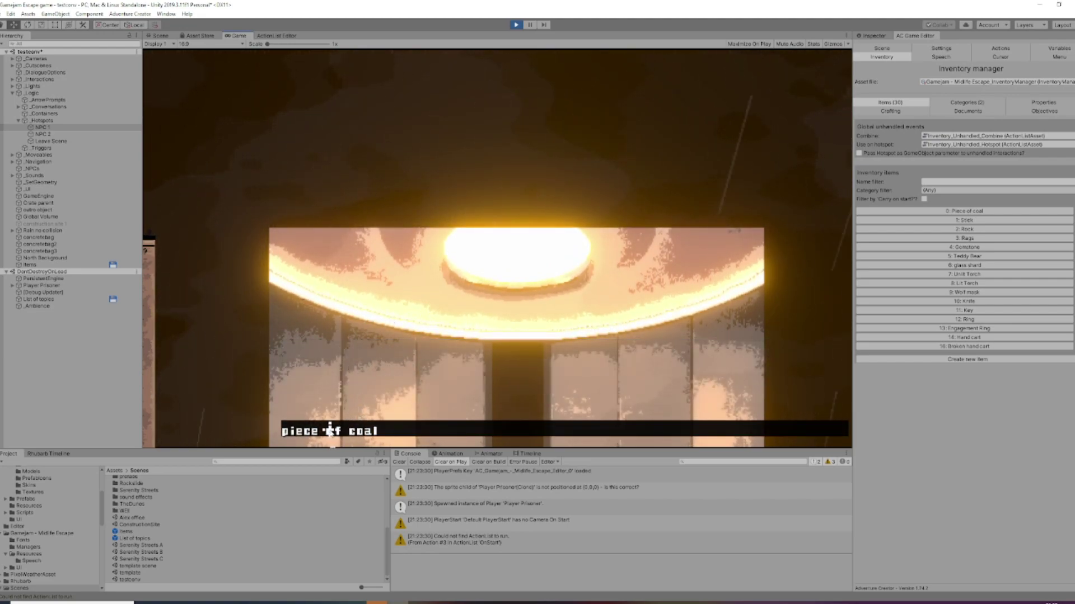